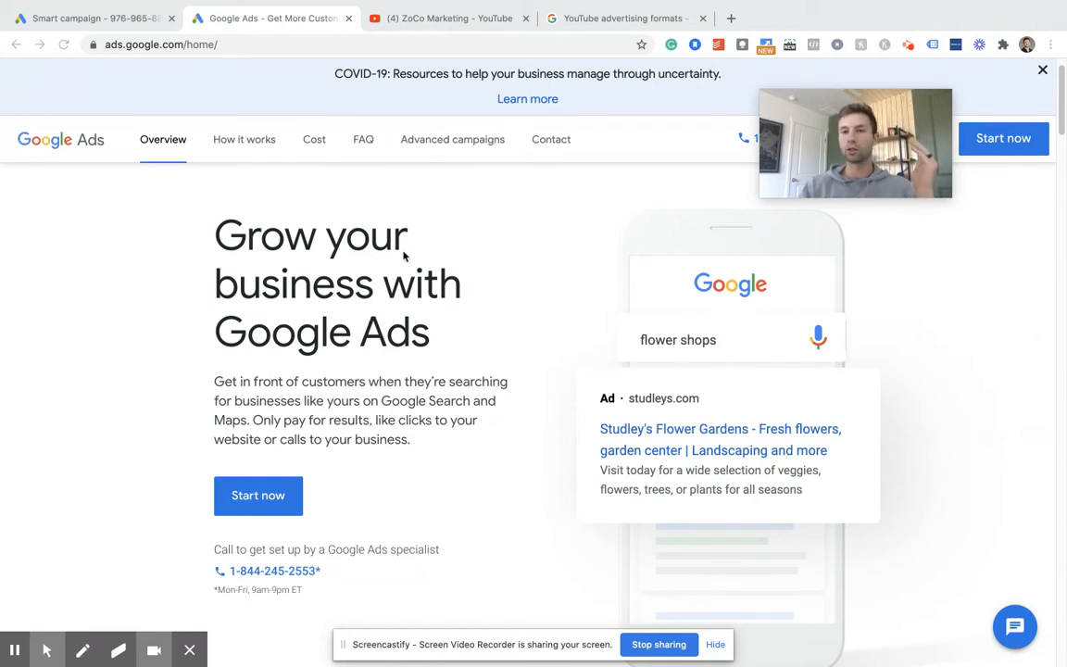
- Go to the open Smart campaign setup page and switch it to Expert Mode
{"action": "left_click", "coordinate": [107, 20]}
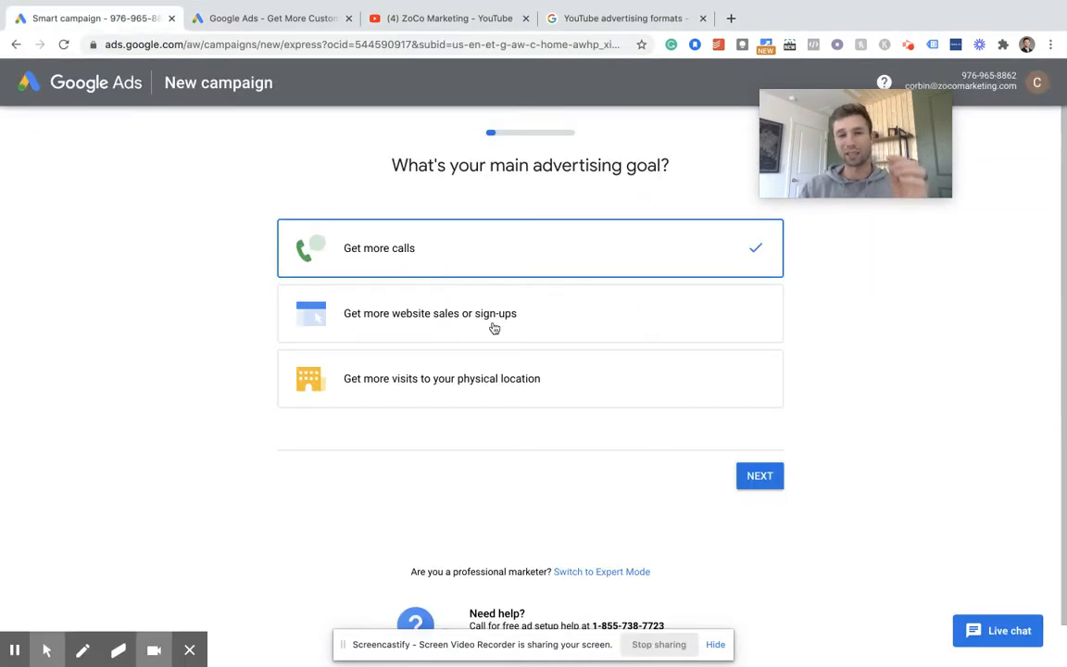
{"action": "scroll", "coordinate": [493, 328], "scroll_direction": "down", "scroll_amount": 1}
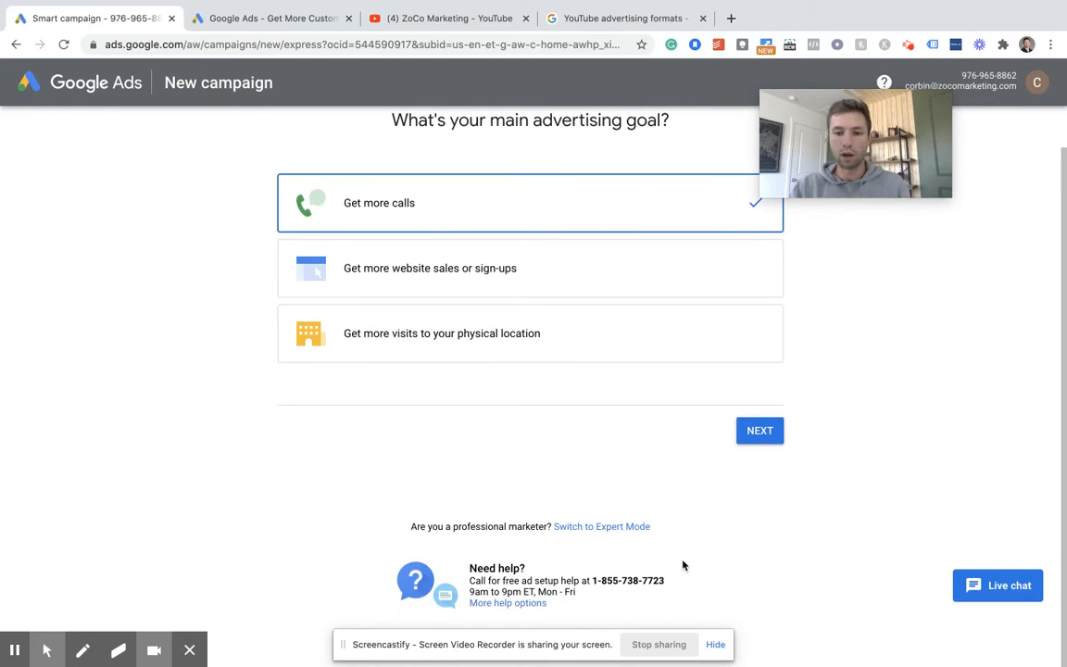
{"action": "left_click", "coordinate": [715, 645]}
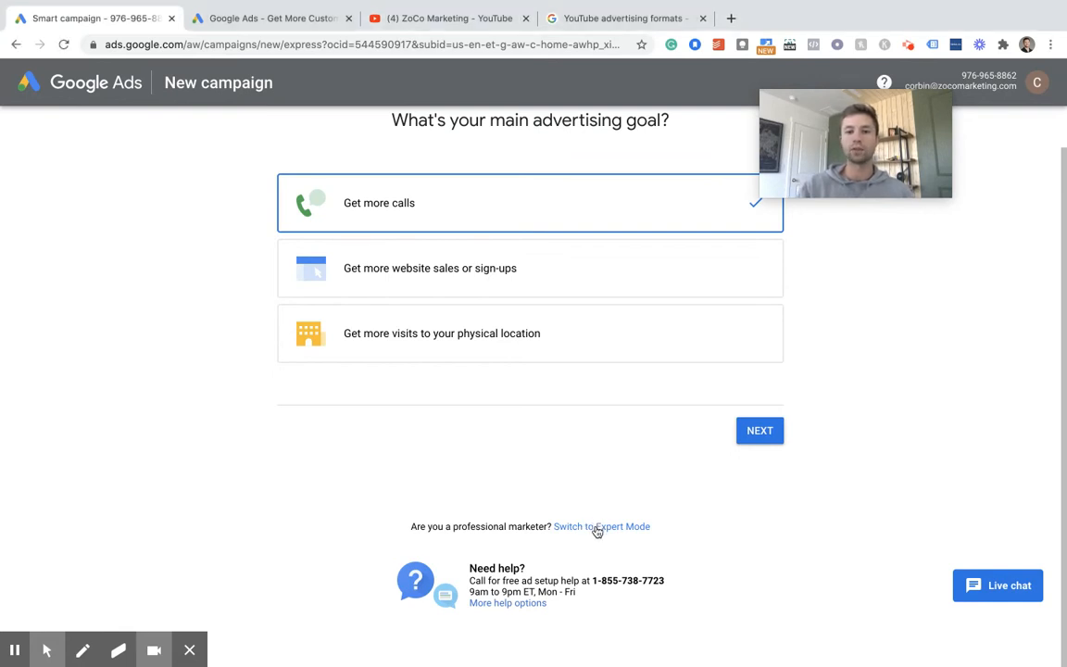
{"action": "left_click", "coordinate": [597, 528]}
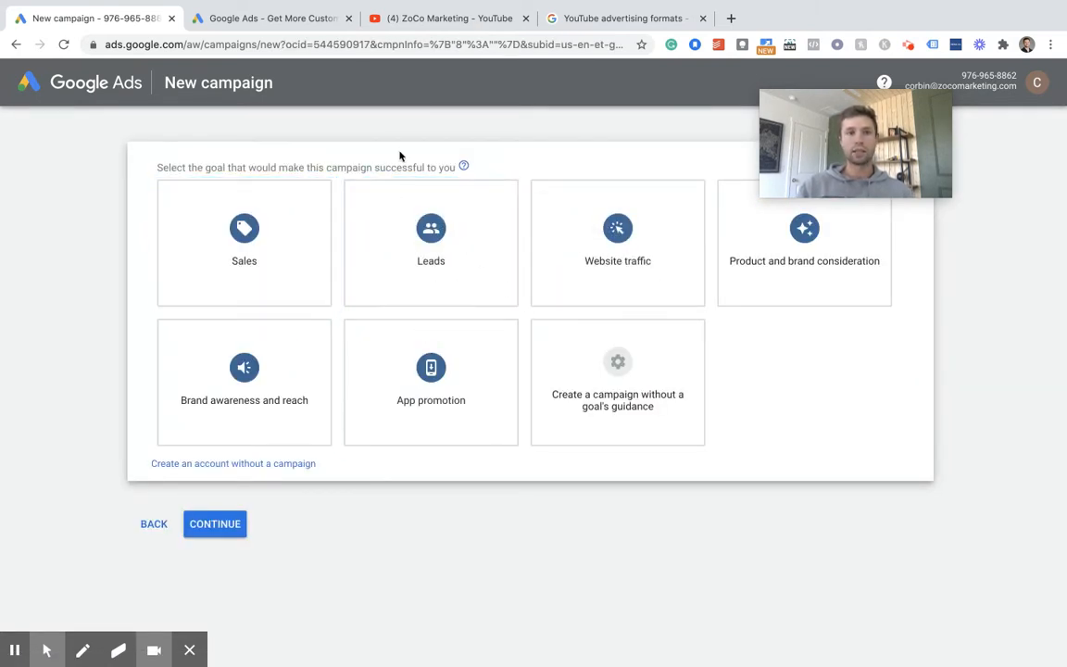
- Choose to create a campaign without a goal's guidance and select Video as the campaign type
{"action": "left_click", "coordinate": [627, 368]}
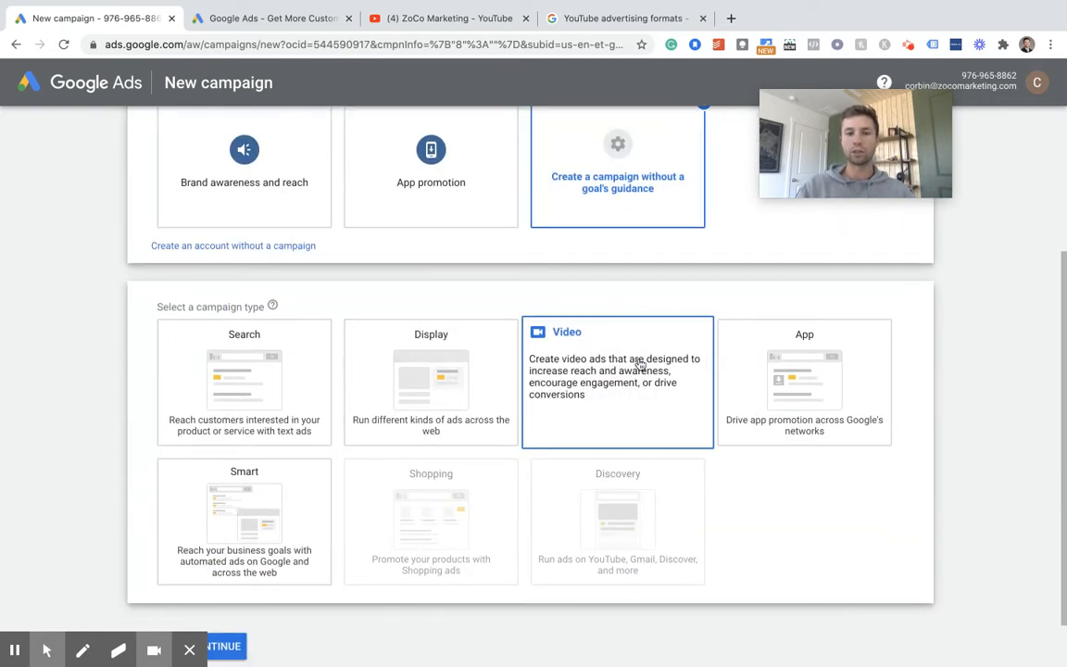
{"action": "left_click", "coordinate": [586, 357]}
{"action": "scroll", "coordinate": [534, 361], "scroll_direction": "down", "scroll_amount": 5}
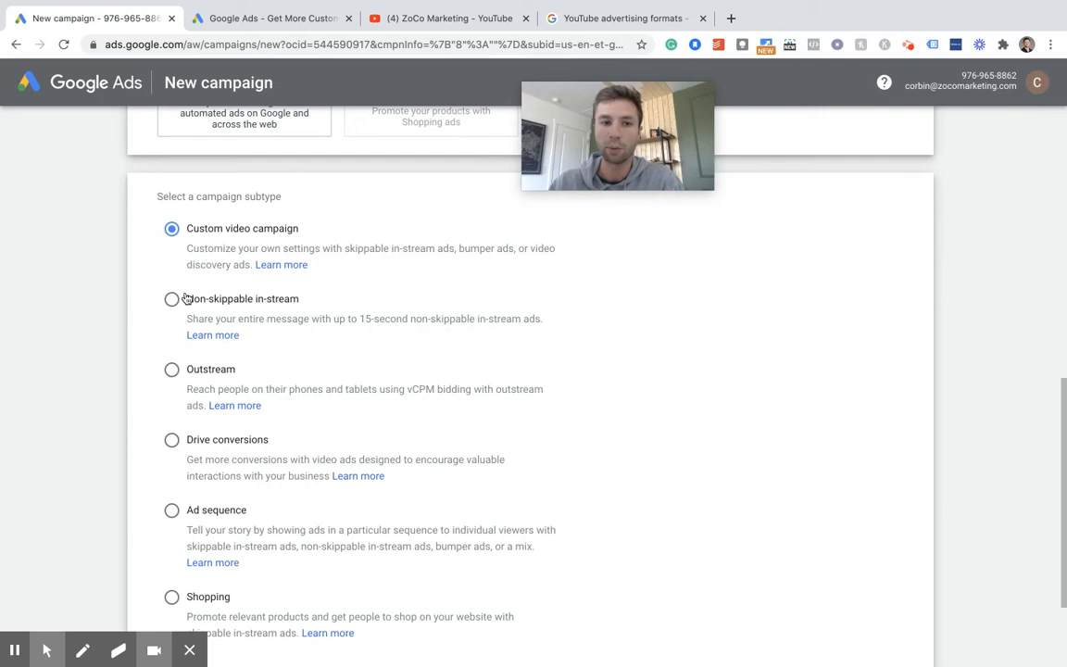
{"action": "scroll", "coordinate": [280, 342], "scroll_direction": "down", "scroll_amount": 1}
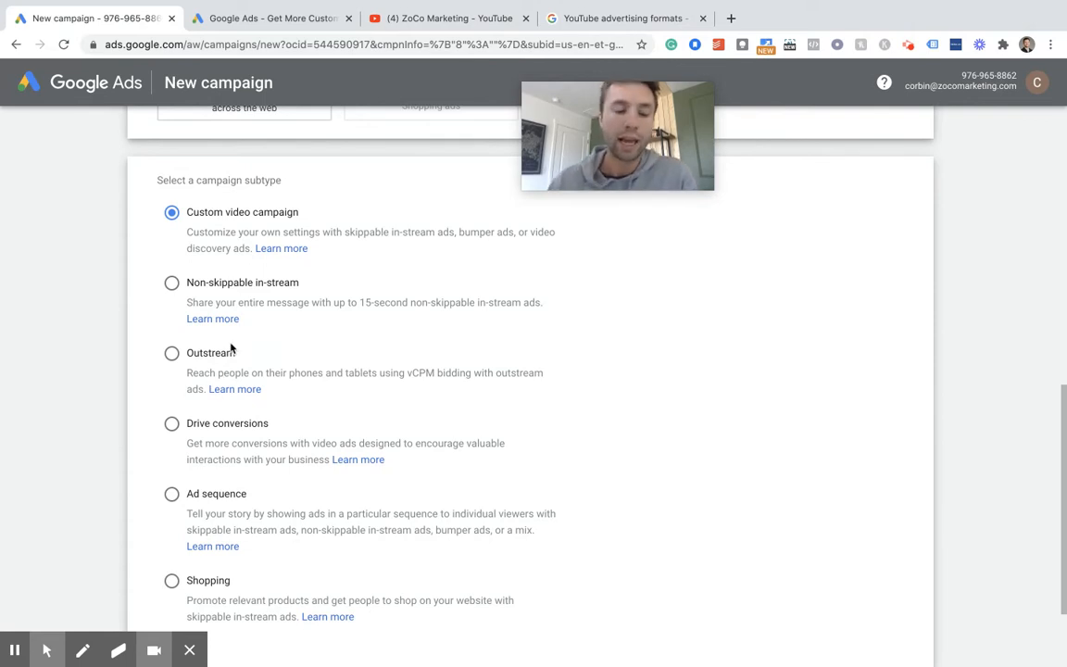
{"action": "scroll", "coordinate": [259, 366], "scroll_direction": "down", "scroll_amount": 1}
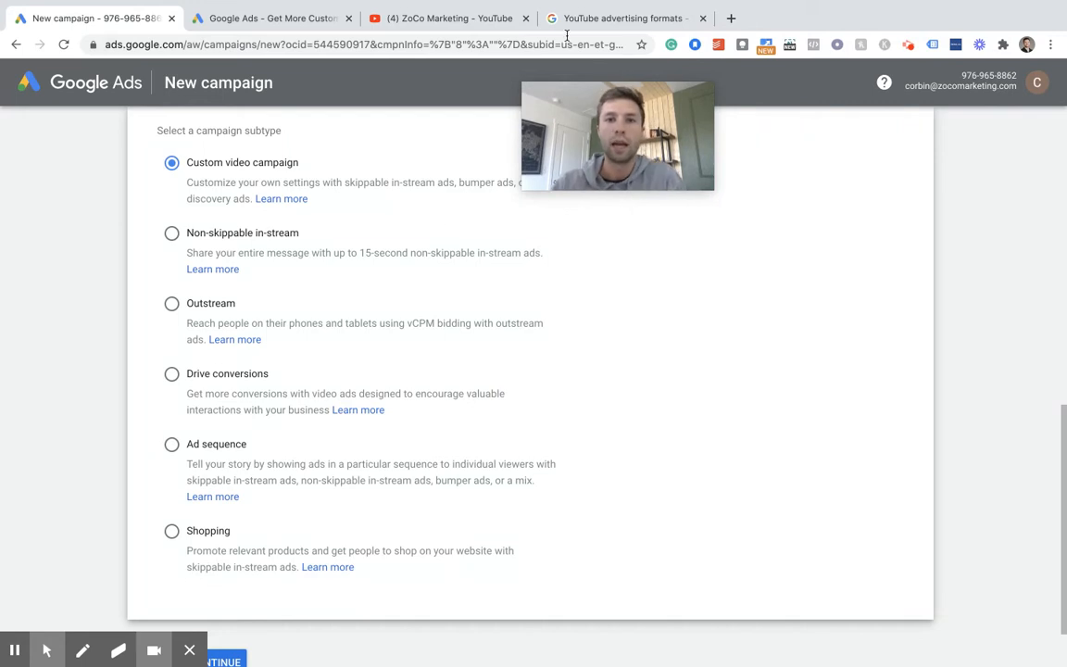
- Examine the YouTube advertising formats help article, comparing the skippable, non-skippable, bumper and sponsored card formats
{"action": "left_click", "coordinate": [604, 20]}
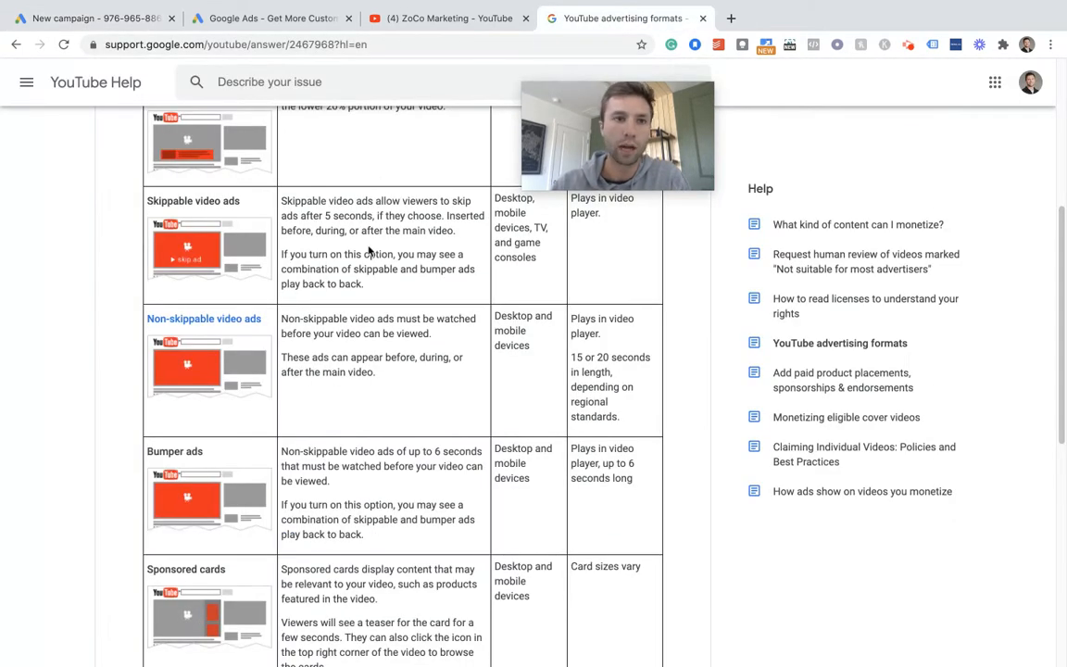
{"action": "scroll", "coordinate": [369, 250], "scroll_direction": "up", "scroll_amount": 1}
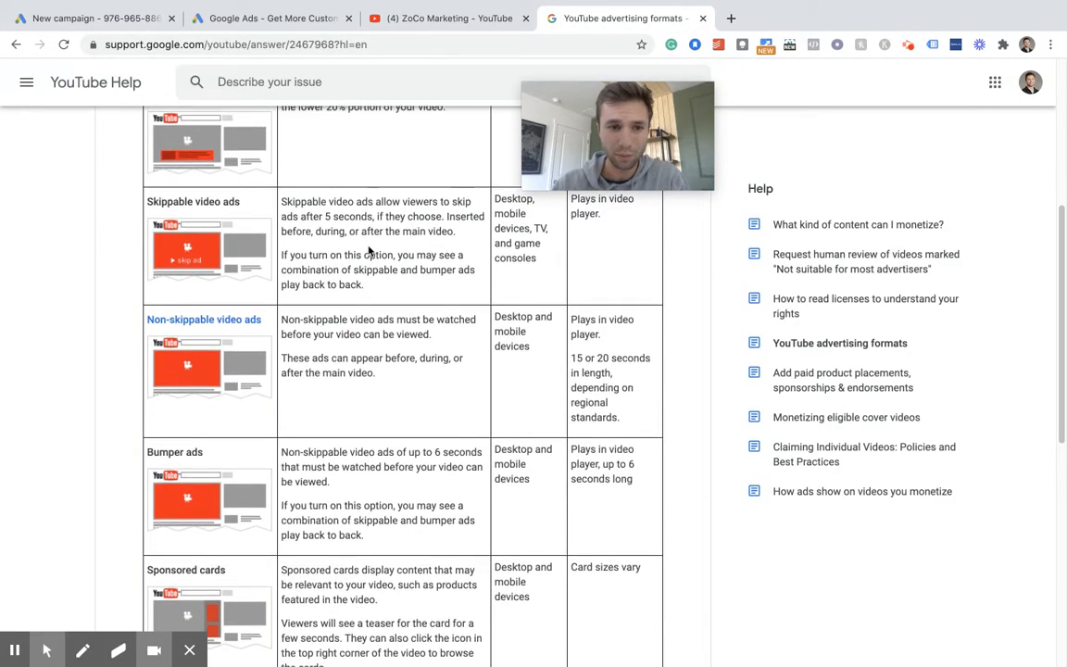
{"action": "left_click_drag", "start_coordinate": [554, 171], "coordinate": [773, 156]}
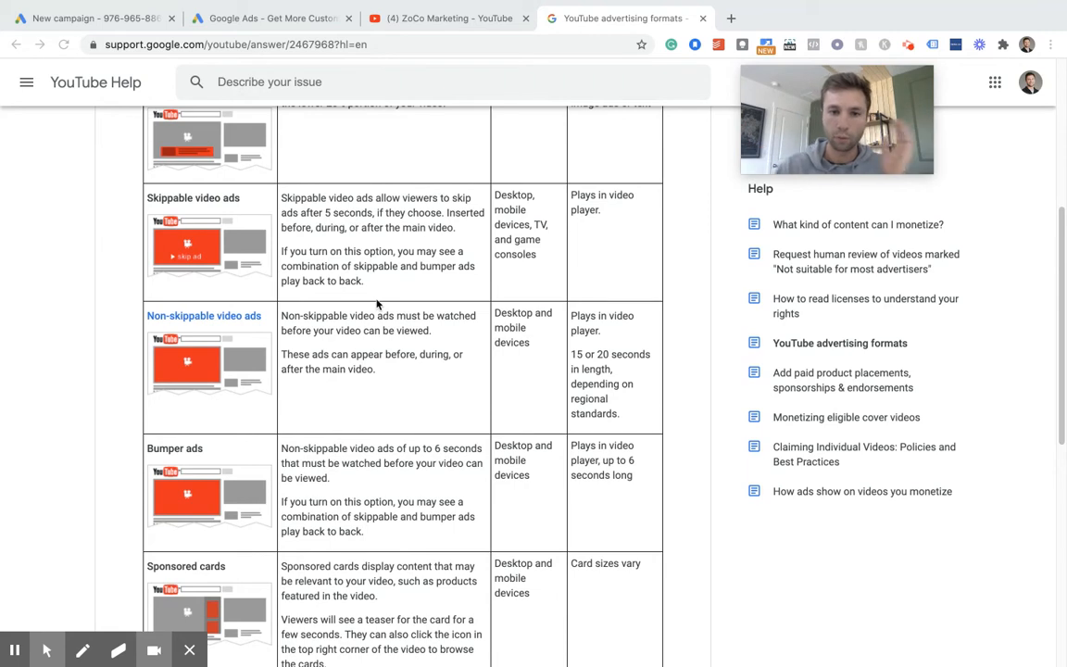
{"action": "scroll", "coordinate": [374, 337], "scroll_direction": "down", "scroll_amount": 1}
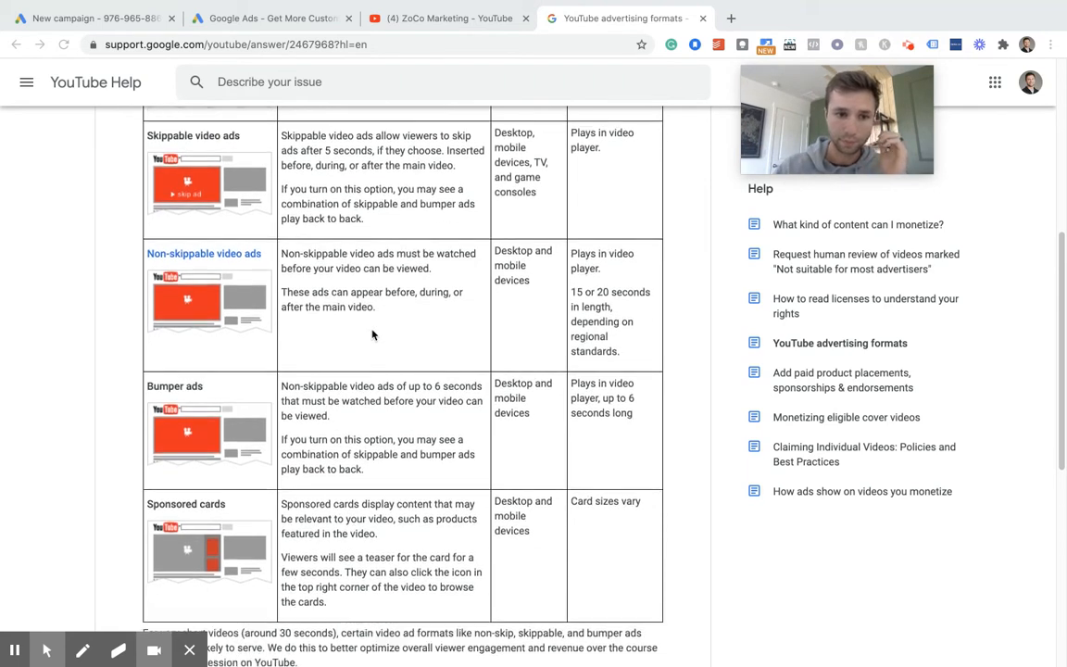
{"action": "scroll", "coordinate": [375, 335], "scroll_direction": "up", "scroll_amount": 3}
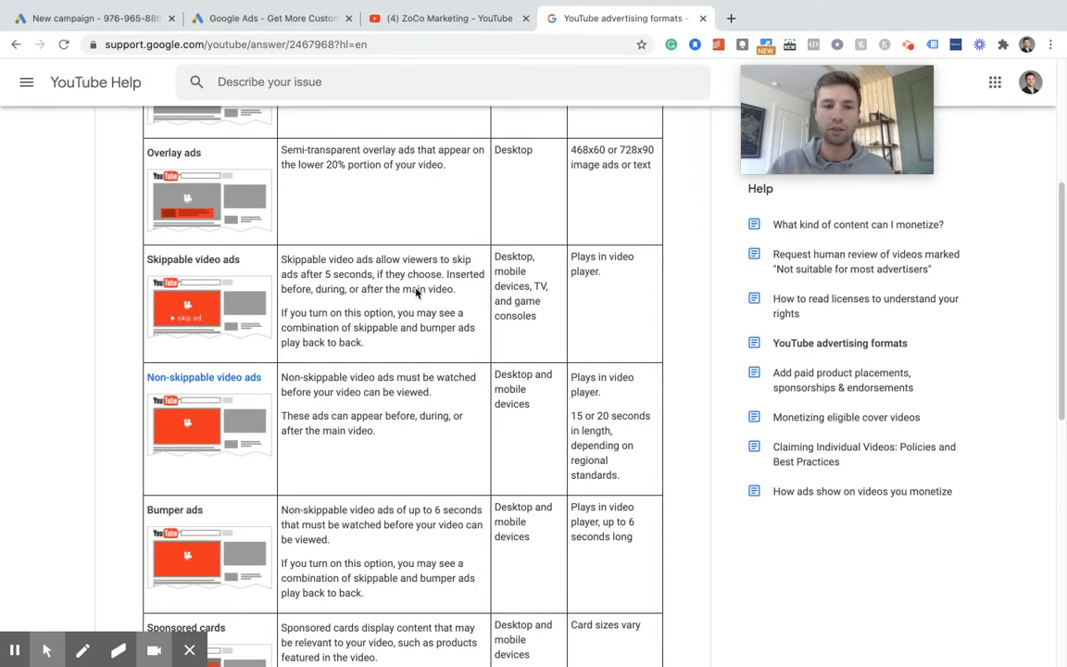
{"action": "scroll", "coordinate": [446, 306], "scroll_direction": "down", "scroll_amount": 1}
{"action": "scroll", "coordinate": [446, 305], "scroll_direction": "down", "scroll_amount": 1}
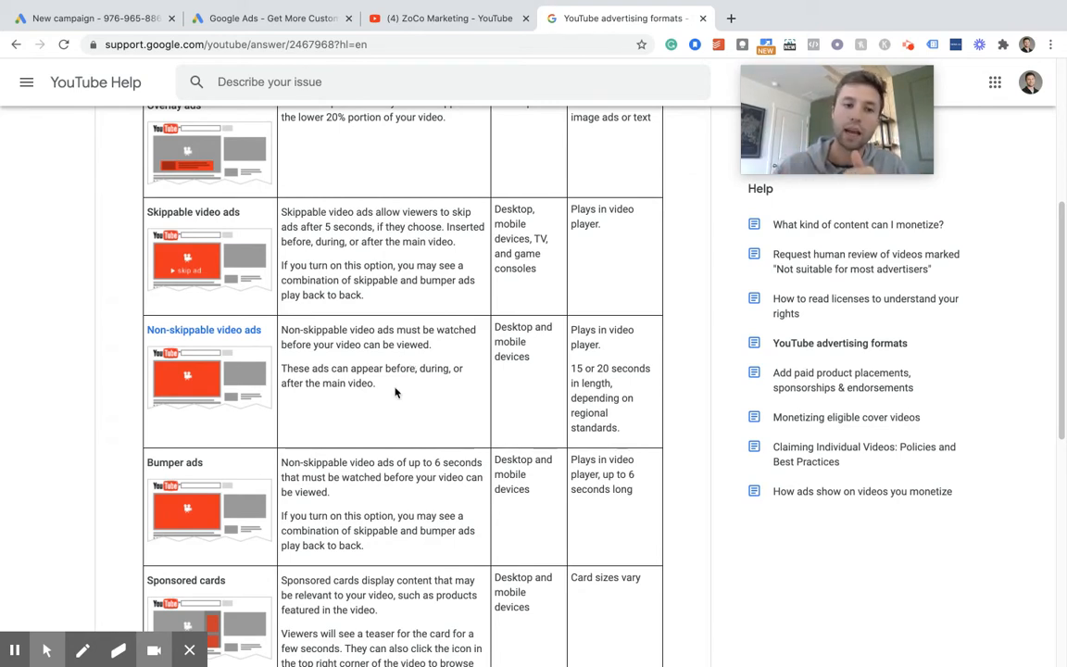
{"action": "scroll", "coordinate": [396, 389], "scroll_direction": "down", "scroll_amount": 2}
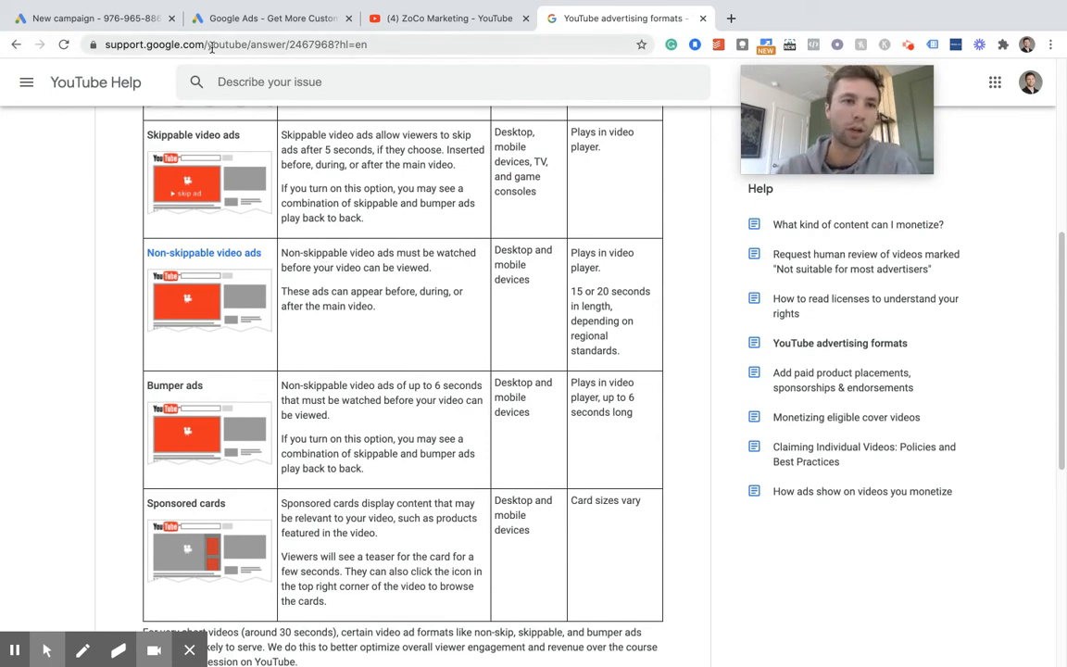
- Return to the new campaign setup and continue with the Custom video campaign subtype
{"action": "left_click", "coordinate": [247, 25]}
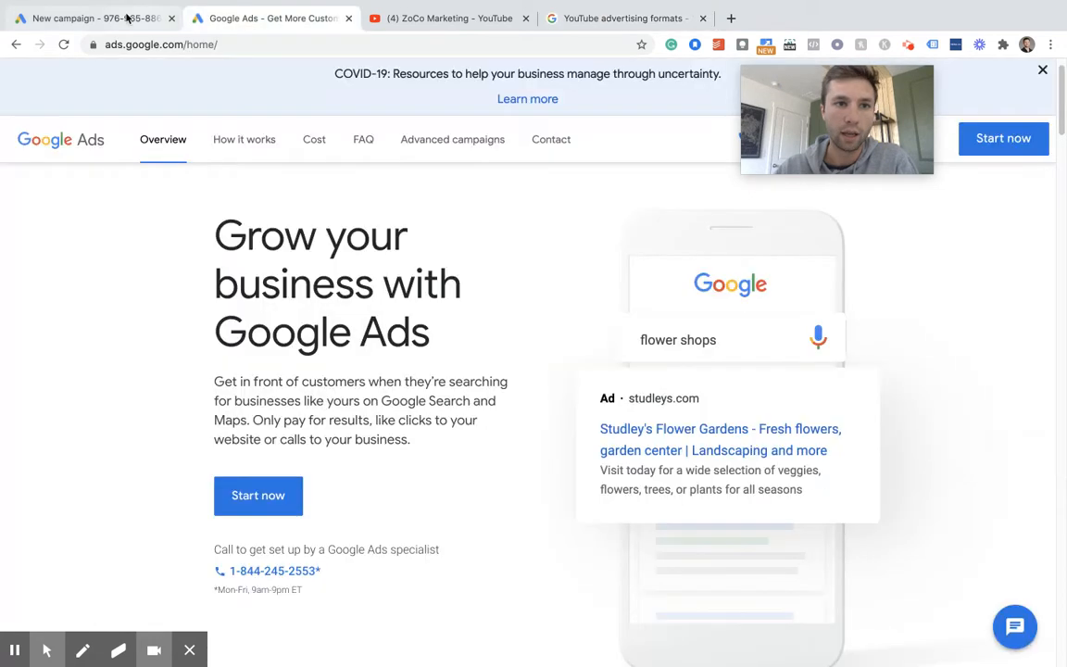
{"action": "left_click", "coordinate": [131, 16]}
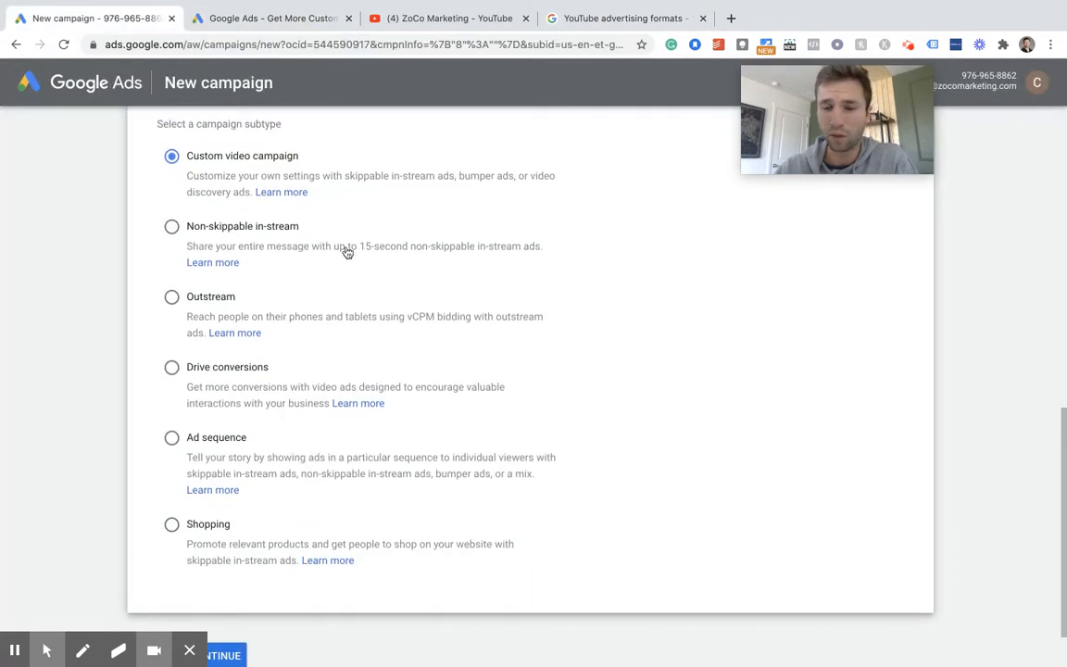
{"action": "scroll", "coordinate": [405, 272], "scroll_direction": "down", "scroll_amount": 1}
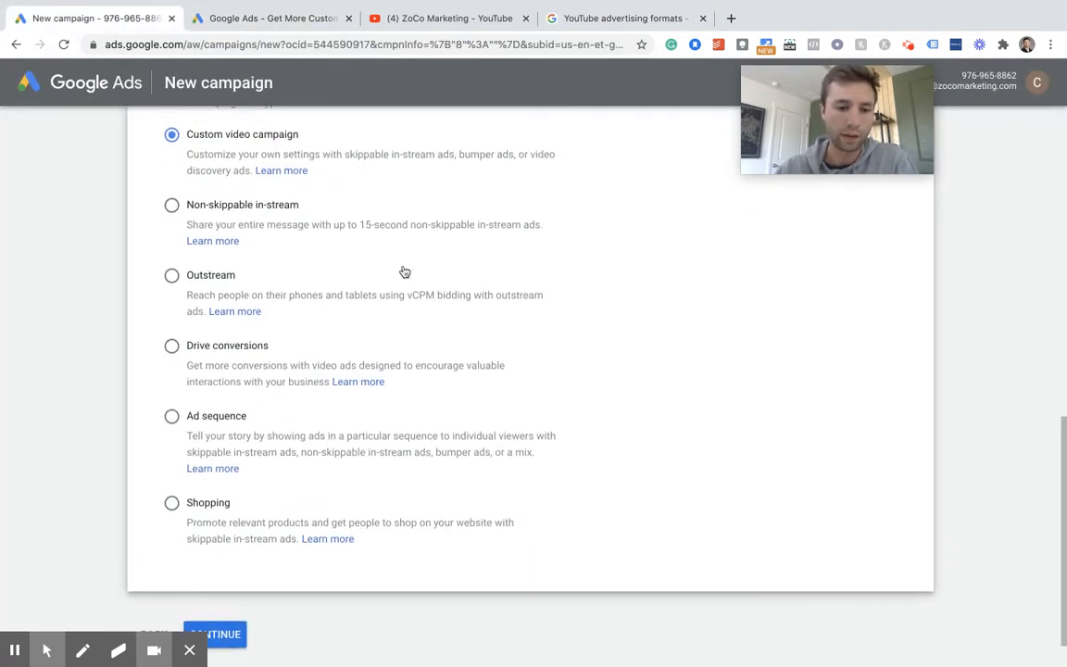
{"action": "scroll", "coordinate": [405, 272], "scroll_direction": "up", "scroll_amount": 1}
{"action": "scroll", "coordinate": [234, 209], "scroll_direction": "down", "scroll_amount": 2}
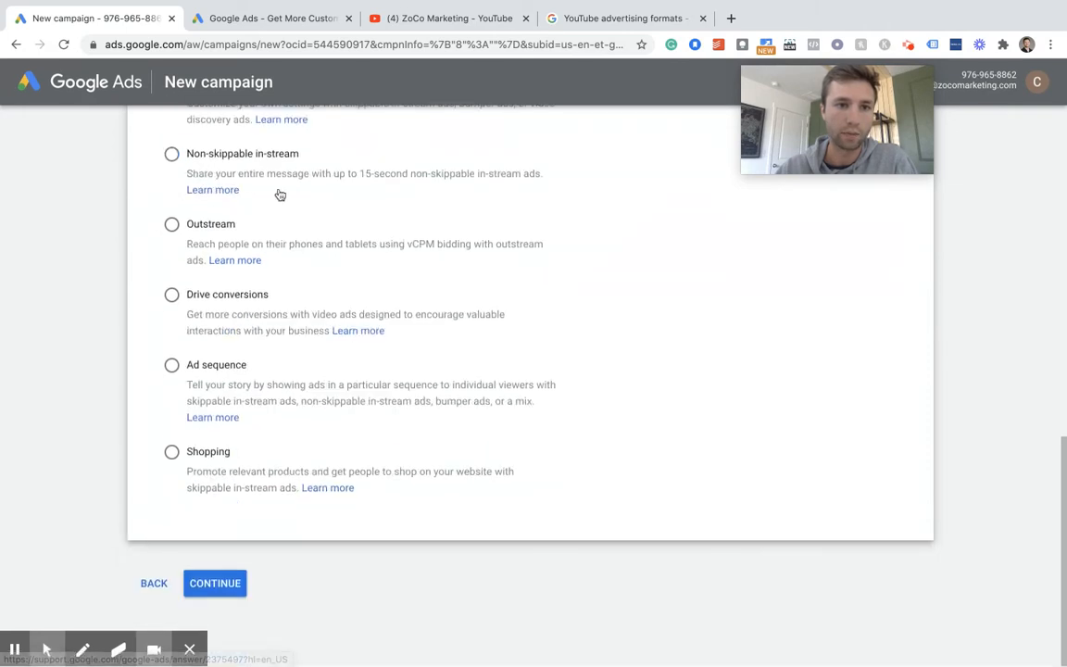
{"action": "left_click", "coordinate": [211, 582]}
{"action": "left_click_drag", "start_coordinate": [812, 128], "coordinate": [681, 129]}
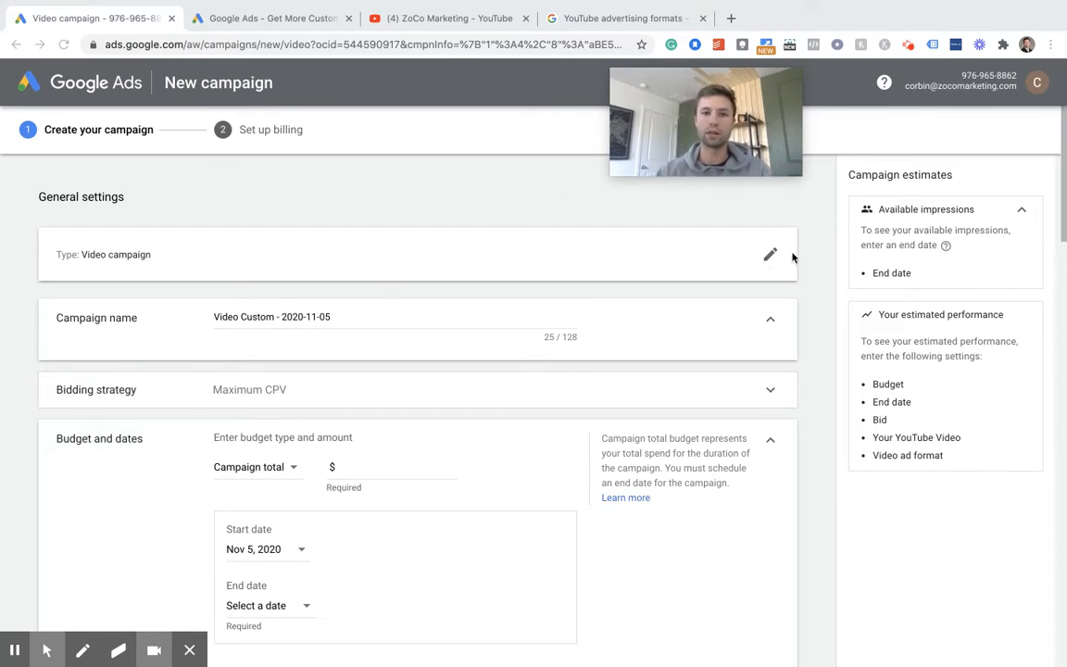
- Replace the default campaign name with "First YT Campaign"
{"action": "left_click", "coordinate": [328, 316]}
{"action": "left_click_drag", "start_coordinate": [329, 316], "coordinate": [197, 322]}
{"action": "key", "text": "BackSpace"}
{"action": "type", "text": "First "}
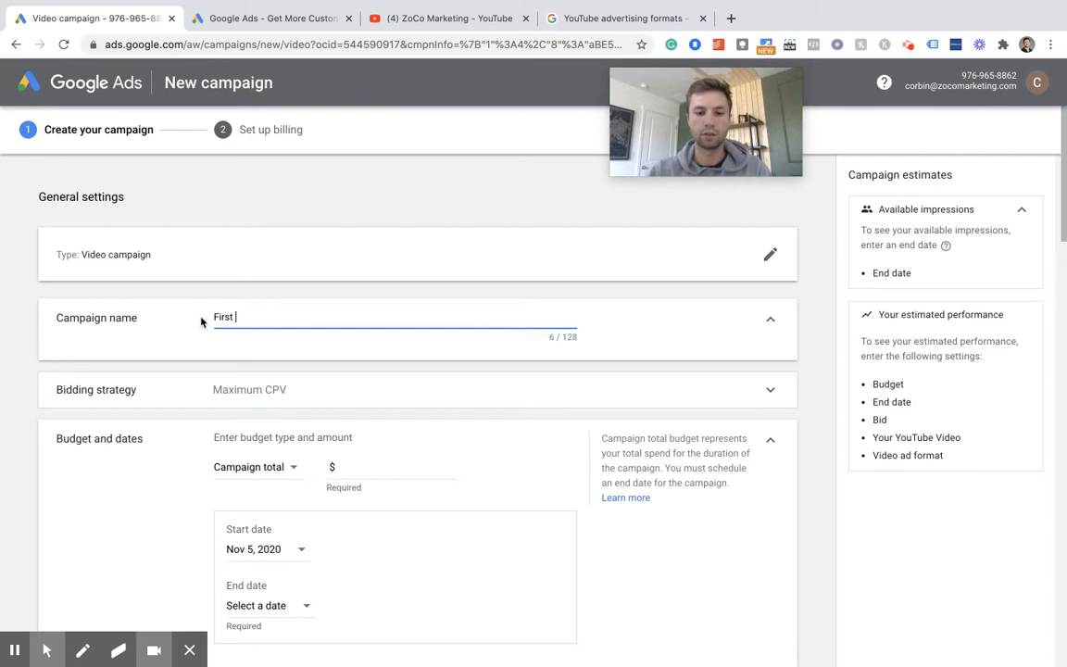
{"action": "type", "text": "YT Campa"}
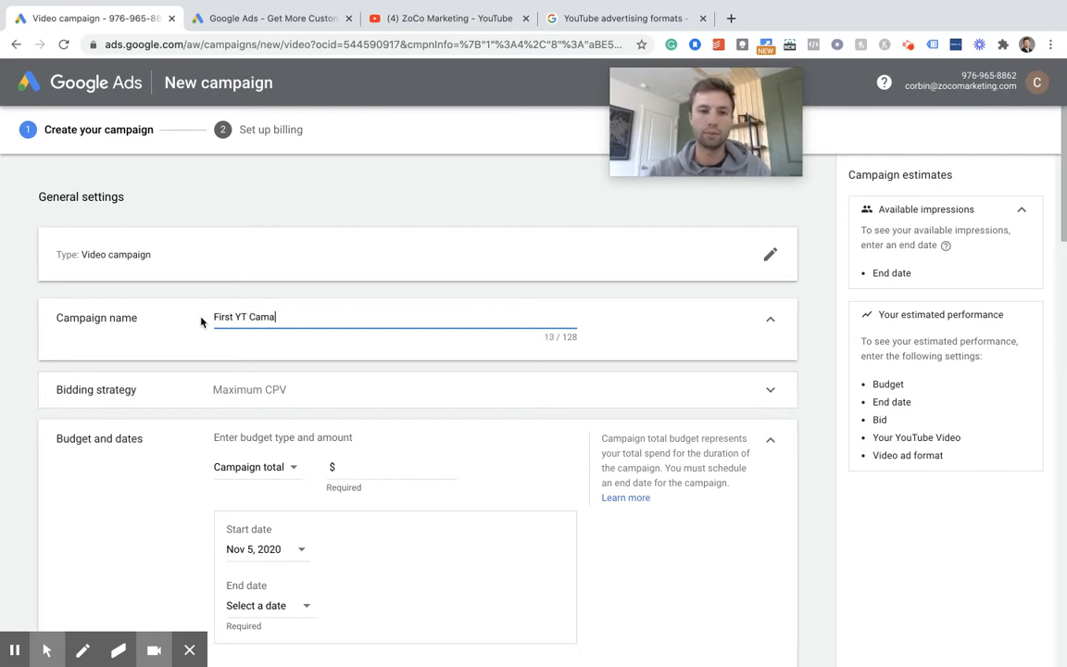
{"action": "key", "text": "BackSpace"}
{"action": "type", "text": "paign"}
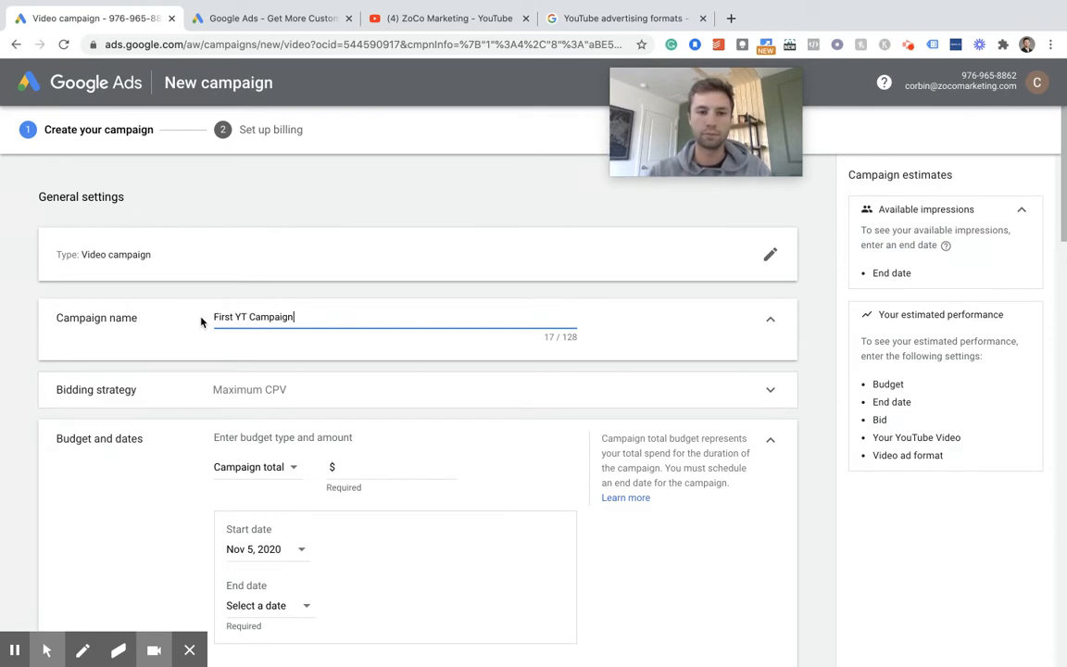
{"action": "key", "text": "BackSpace"}
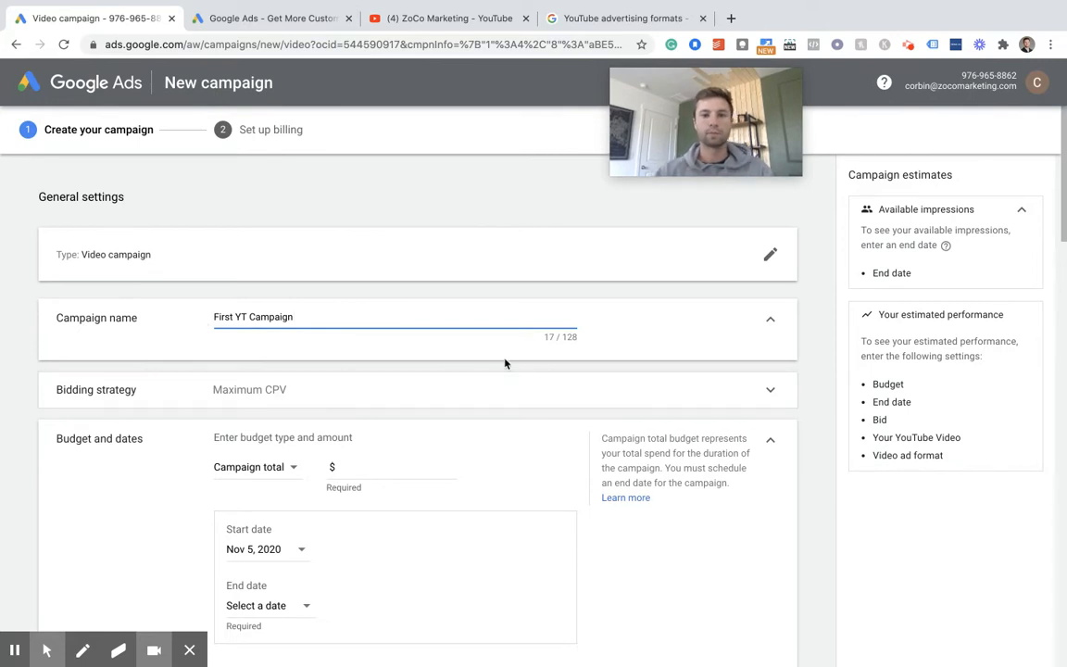
- Expand the bidding strategy section, check the available bid strategies and keep Maximum CPV
{"action": "scroll", "coordinate": [505, 363], "scroll_direction": "down", "scroll_amount": 1}
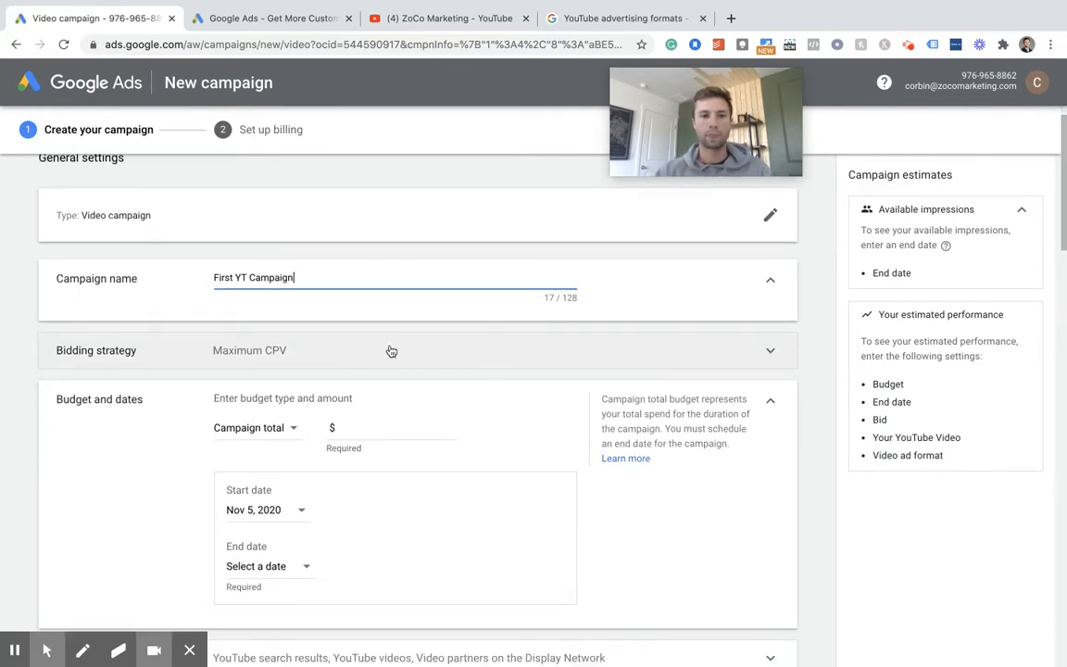
{"action": "left_click", "coordinate": [572, 358]}
{"action": "left_click", "coordinate": [290, 371]}
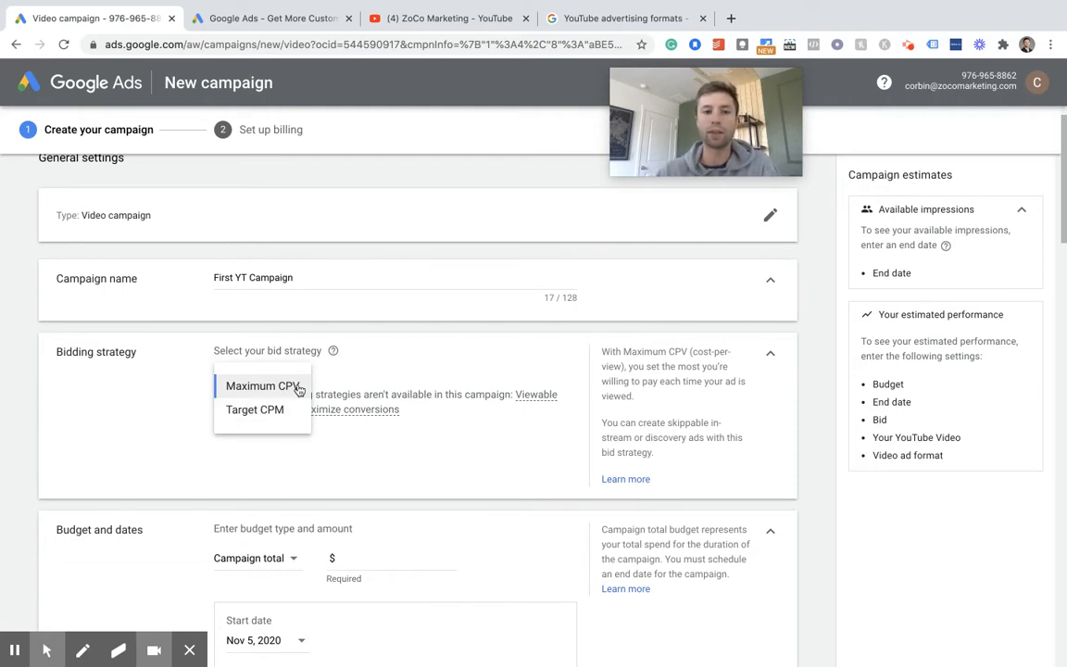
{"action": "left_click", "coordinate": [343, 380]}
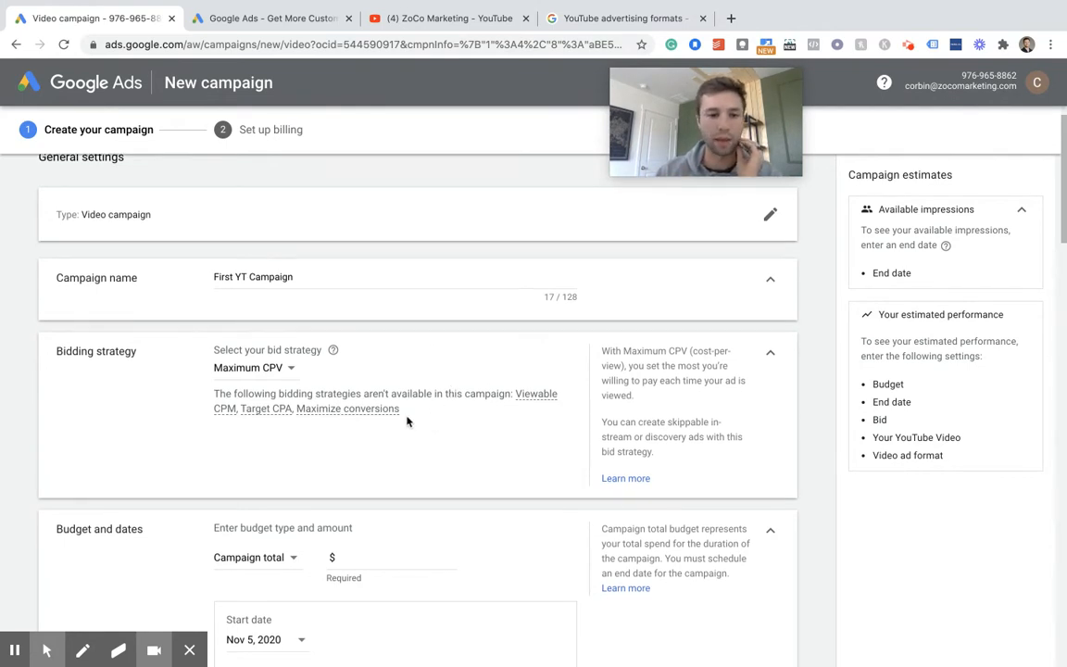
- Enter a campaign total budget of $20.00 and replace it with $1.00
{"action": "scroll", "coordinate": [395, 417], "scroll_direction": "down", "scroll_amount": 3}
{"action": "scroll", "coordinate": [393, 410], "scroll_direction": "down", "scroll_amount": 1}
{"action": "left_click", "coordinate": [363, 379]}
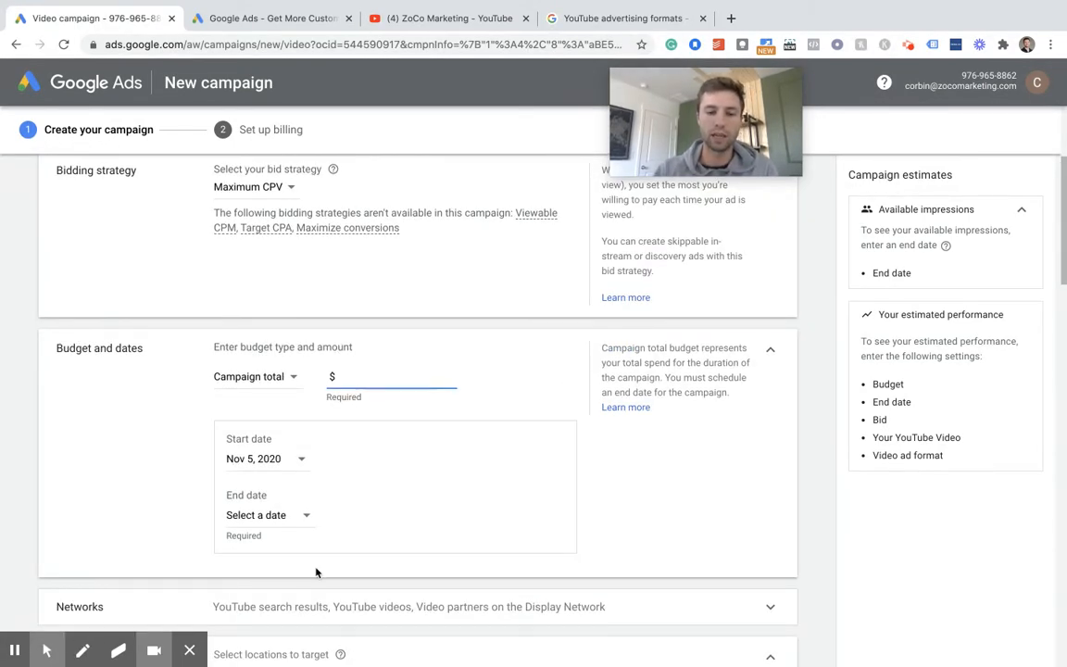
{"action": "type", "text": "2.0"}
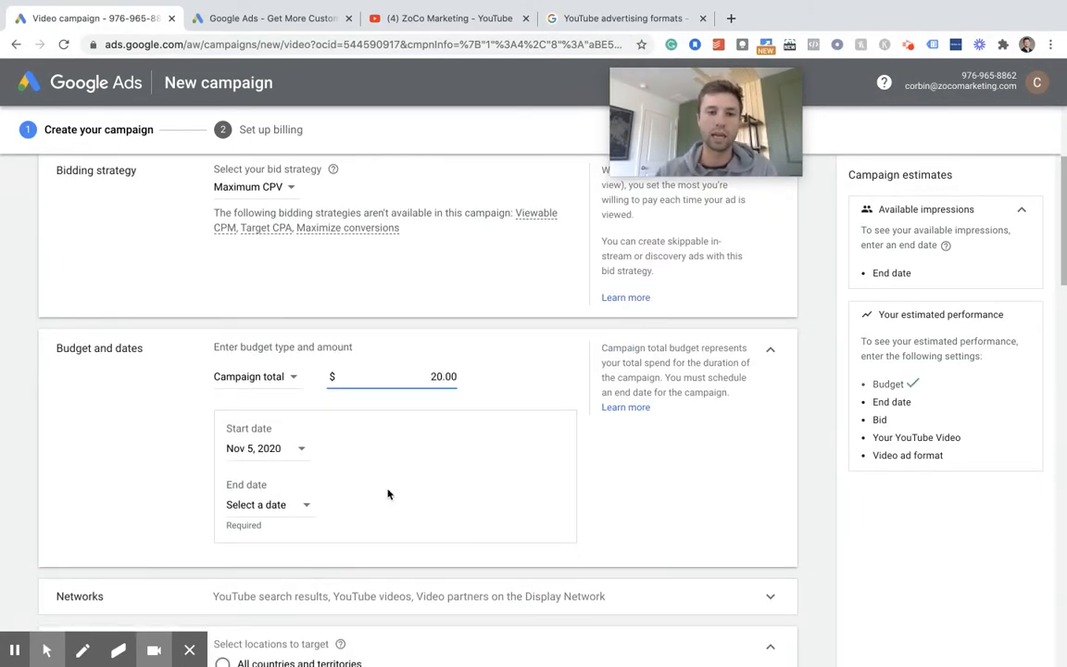
{"action": "scroll", "coordinate": [429, 432], "scroll_direction": "down", "scroll_amount": 1}
{"action": "key", "text": "BackSpace"}
{"action": "key", "text": "BackSpace"}
{"action": "type", "text": "1"}
{"action": "left_click", "coordinate": [507, 376]}
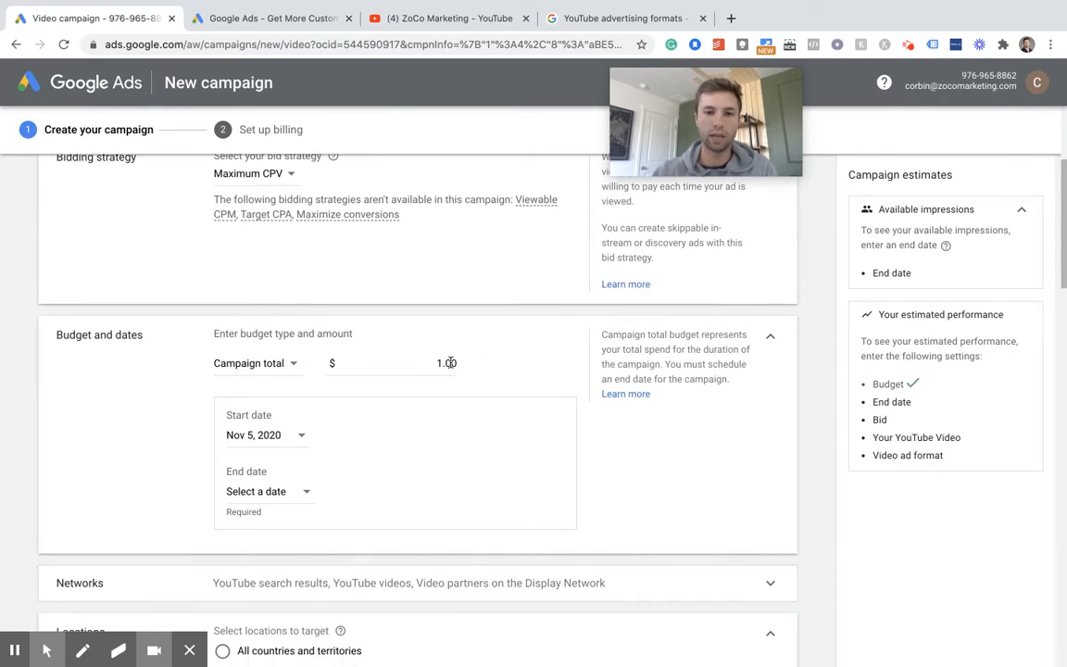
- Set the campaign budget amount to $5.00
{"action": "scroll", "coordinate": [512, 369], "scroll_direction": "down", "scroll_amount": 1}
{"action": "left_click", "coordinate": [438, 307]}
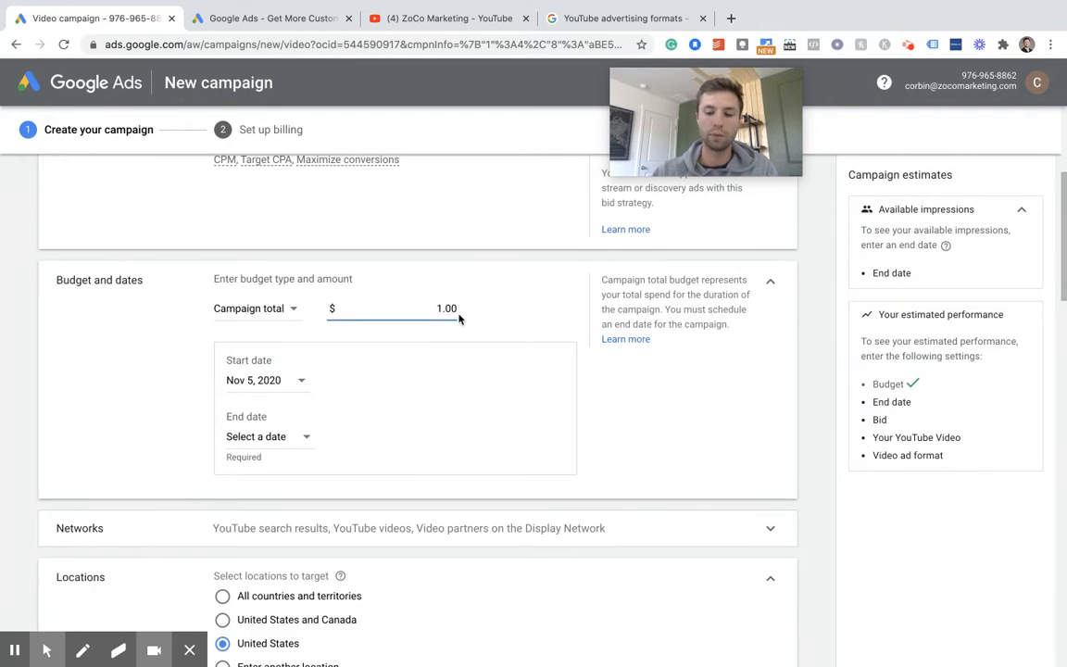
{"action": "key", "text": "BackSpace"}
{"action": "type", "text": "5"}
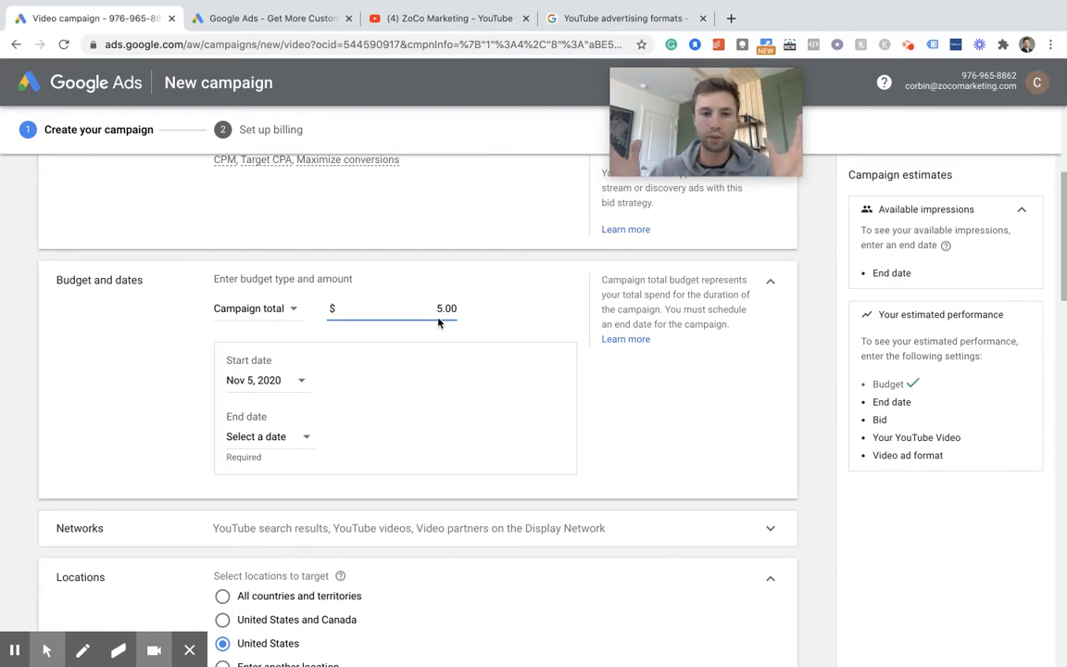
- Change the budget type to Daily
{"action": "scroll", "coordinate": [439, 322], "scroll_direction": "down", "scroll_amount": 1}
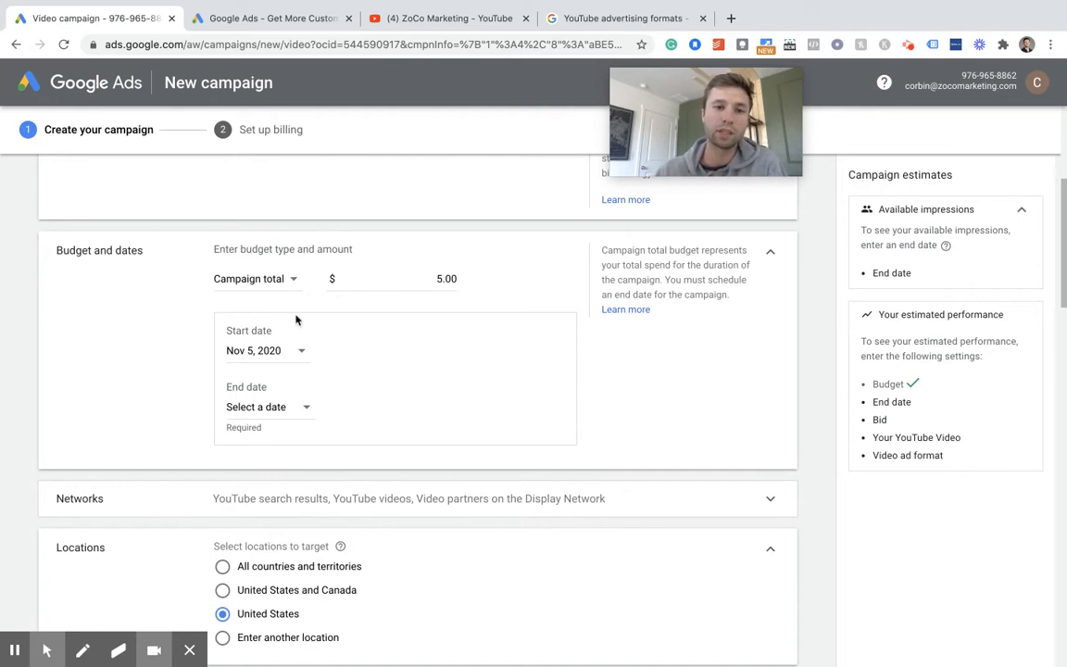
{"action": "left_click", "coordinate": [269, 281]}
{"action": "left_click", "coordinate": [274, 300]}
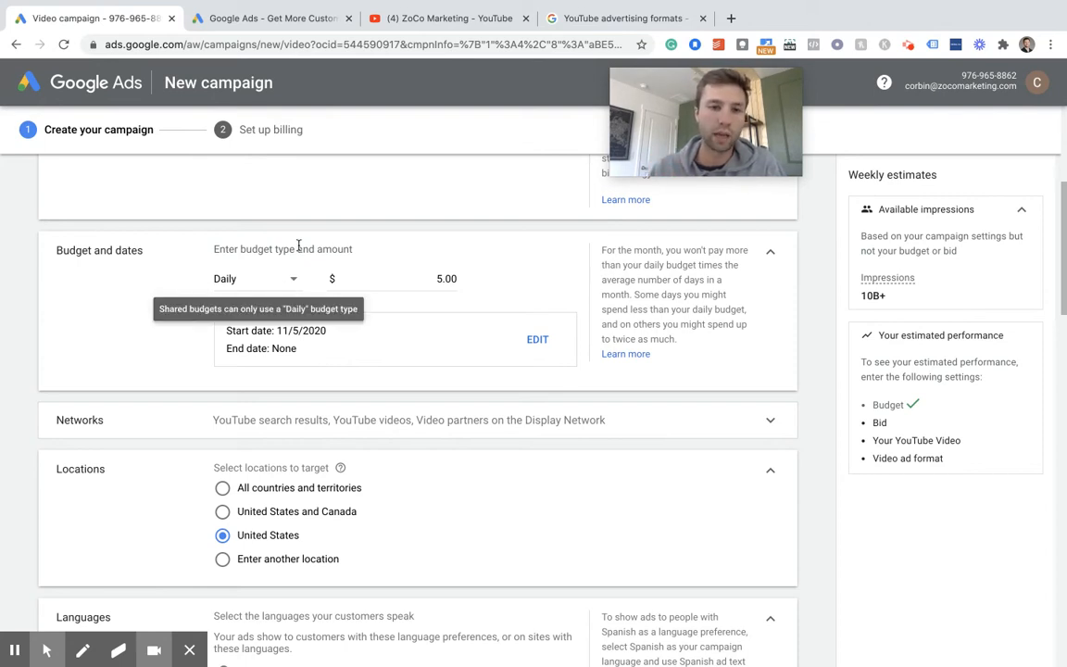
{"action": "scroll", "coordinate": [442, 239], "scroll_direction": "down", "scroll_amount": 2}
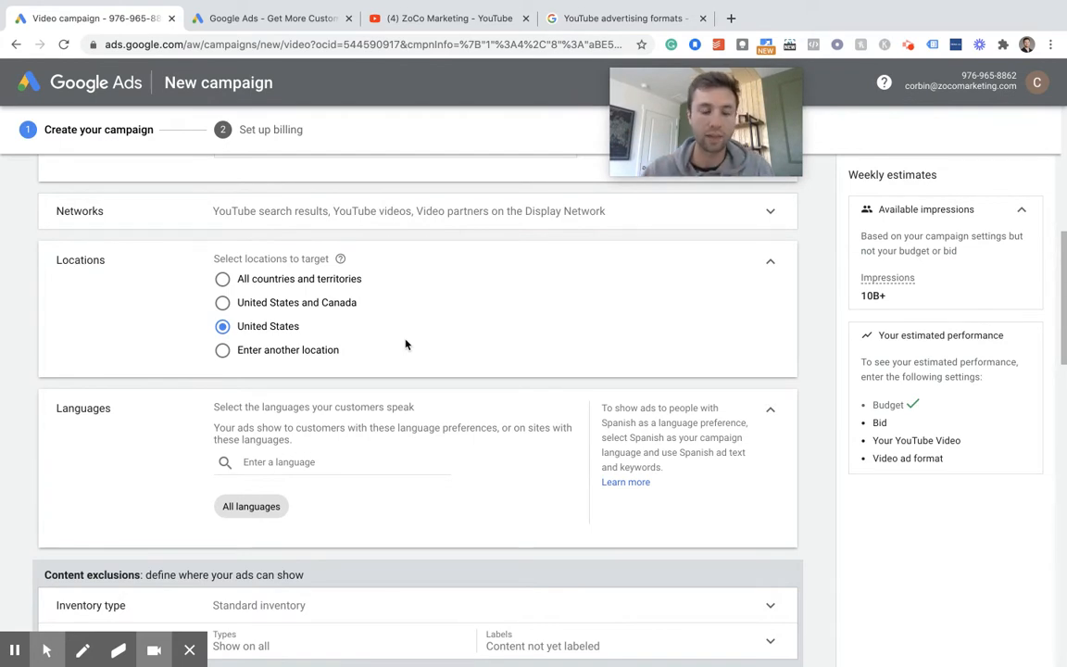
- Set the campaign's content exclusion inventory type to Limited inventory
{"action": "scroll", "coordinate": [352, 384], "scroll_direction": "down", "scroll_amount": 1}
{"action": "scroll", "coordinate": [352, 385], "scroll_direction": "down", "scroll_amount": 1}
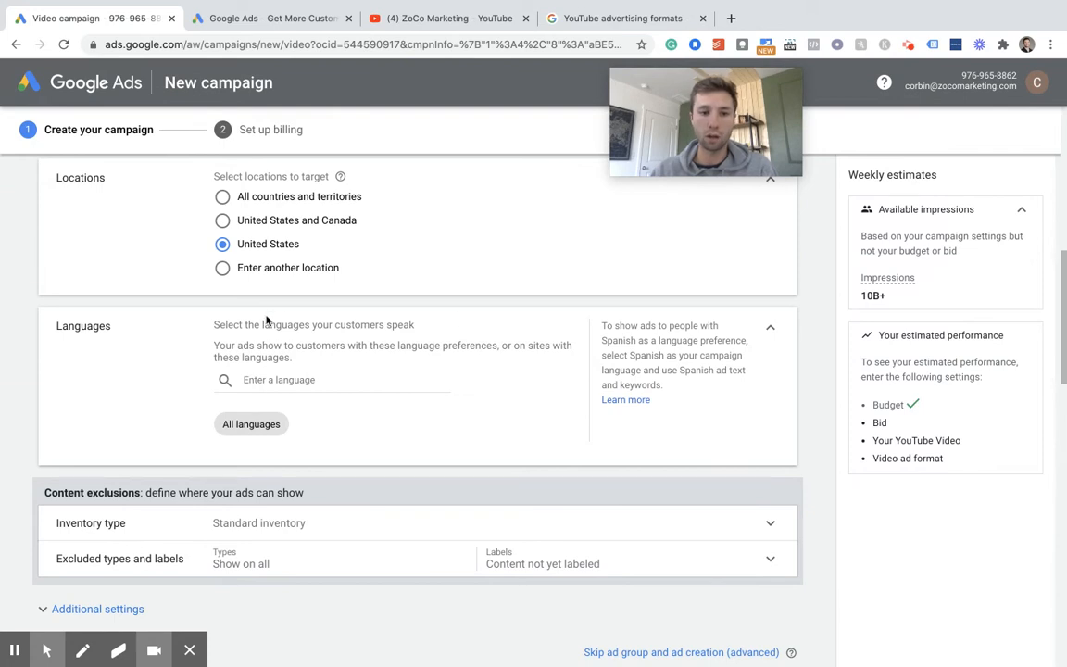
{"action": "scroll", "coordinate": [365, 408], "scroll_direction": "down", "scroll_amount": 3}
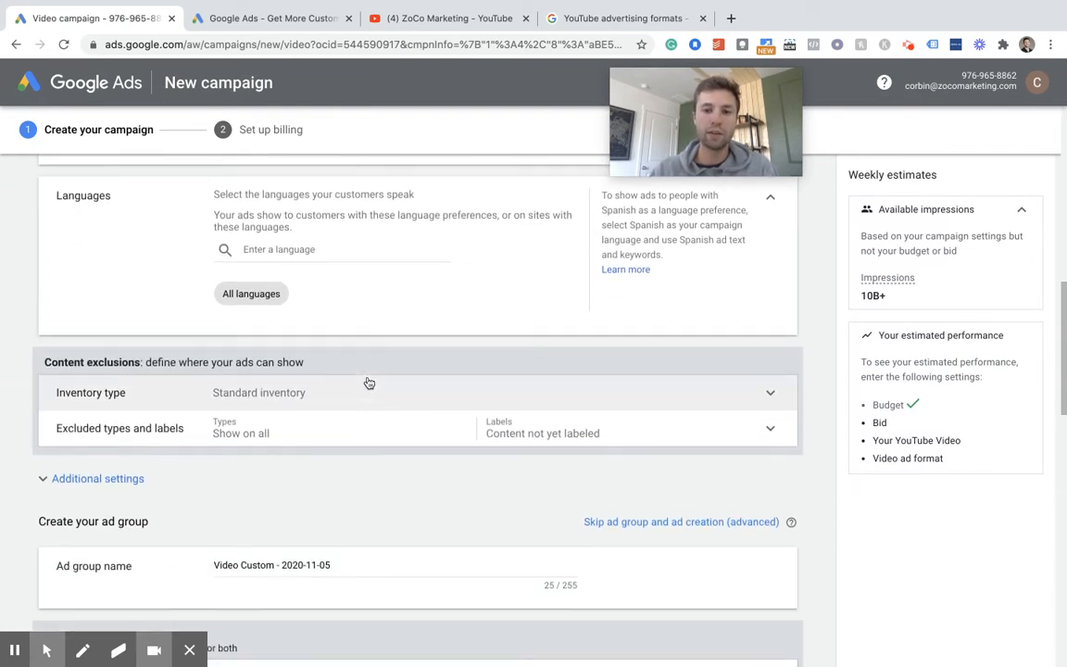
{"action": "left_click", "coordinate": [371, 357]}
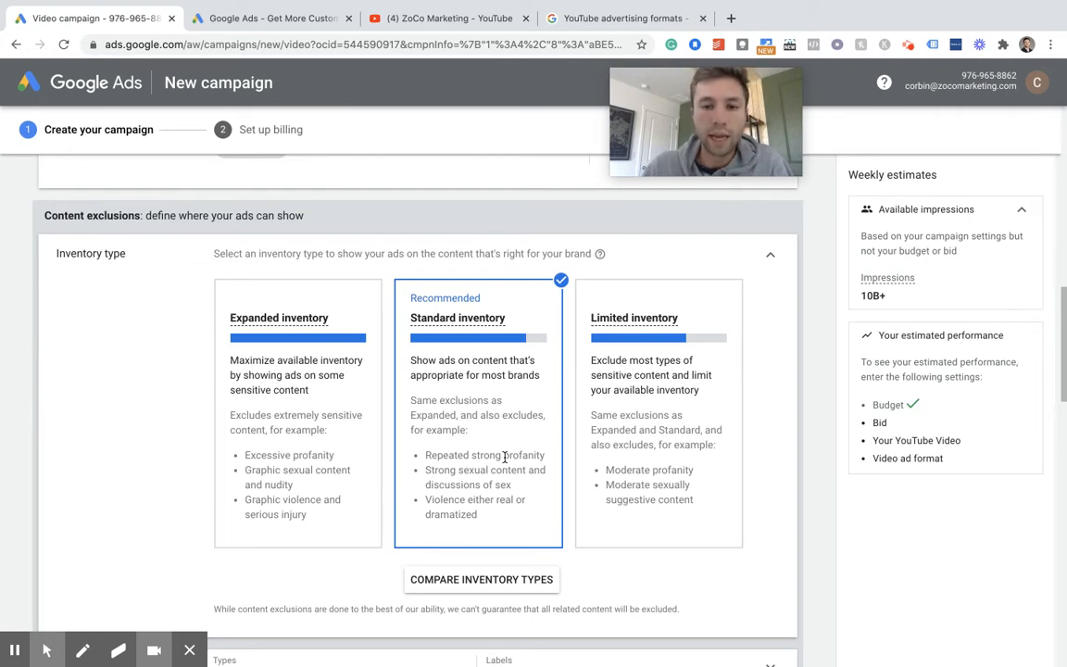
{"action": "left_click", "coordinate": [600, 271]}
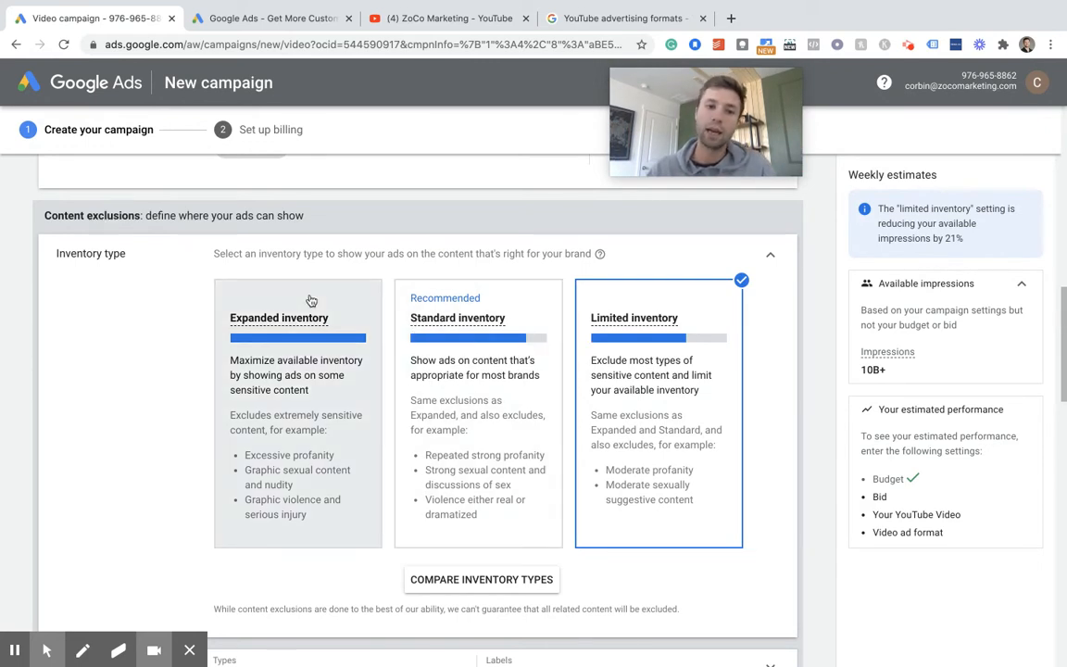
{"action": "scroll", "coordinate": [447, 340], "scroll_direction": "down", "scroll_amount": 3}
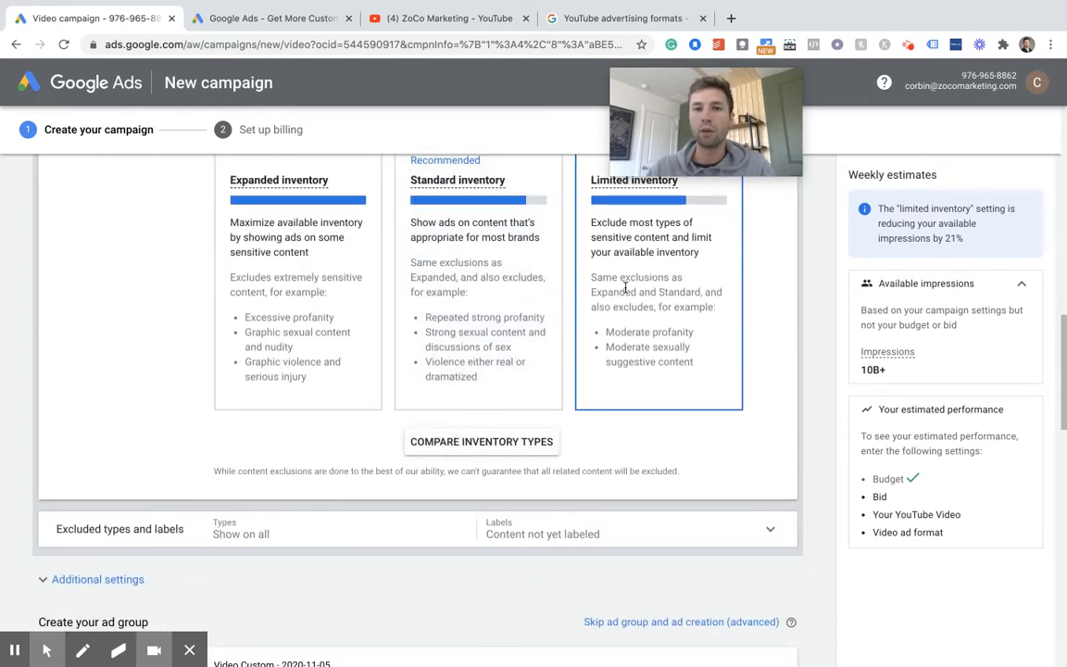
{"action": "scroll", "coordinate": [638, 289], "scroll_direction": "up", "scroll_amount": 2}
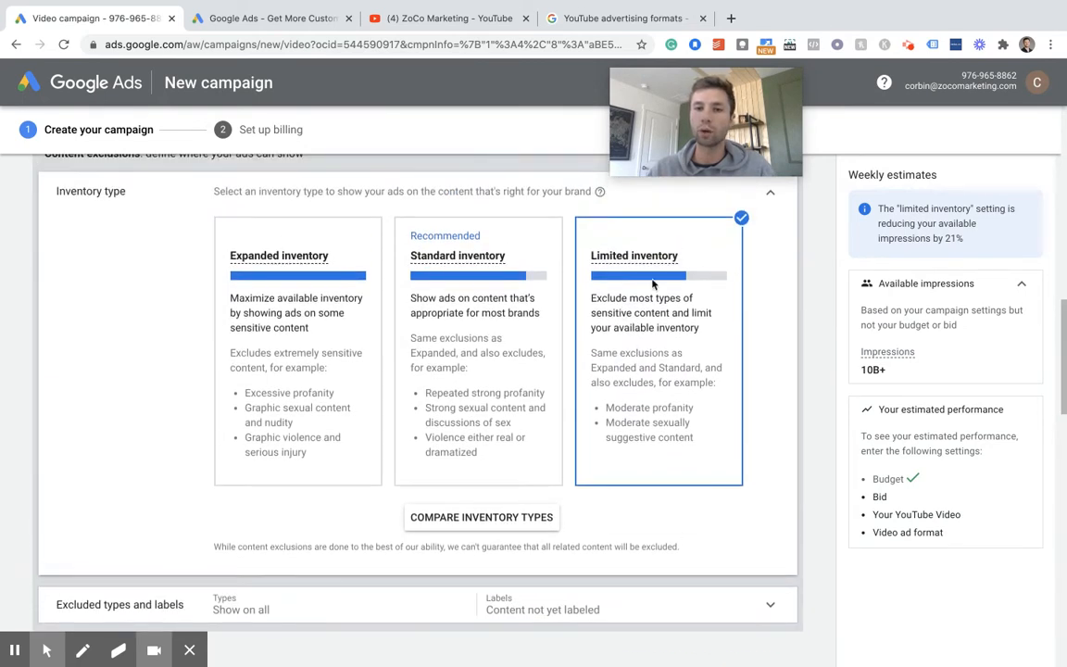
- Exclude live streaming videos and content labelled DL-MA: Mature audiences under the excluded types and labels
{"action": "scroll", "coordinate": [607, 301], "scroll_direction": "down", "scroll_amount": 5}
{"action": "left_click", "coordinate": [415, 292]}
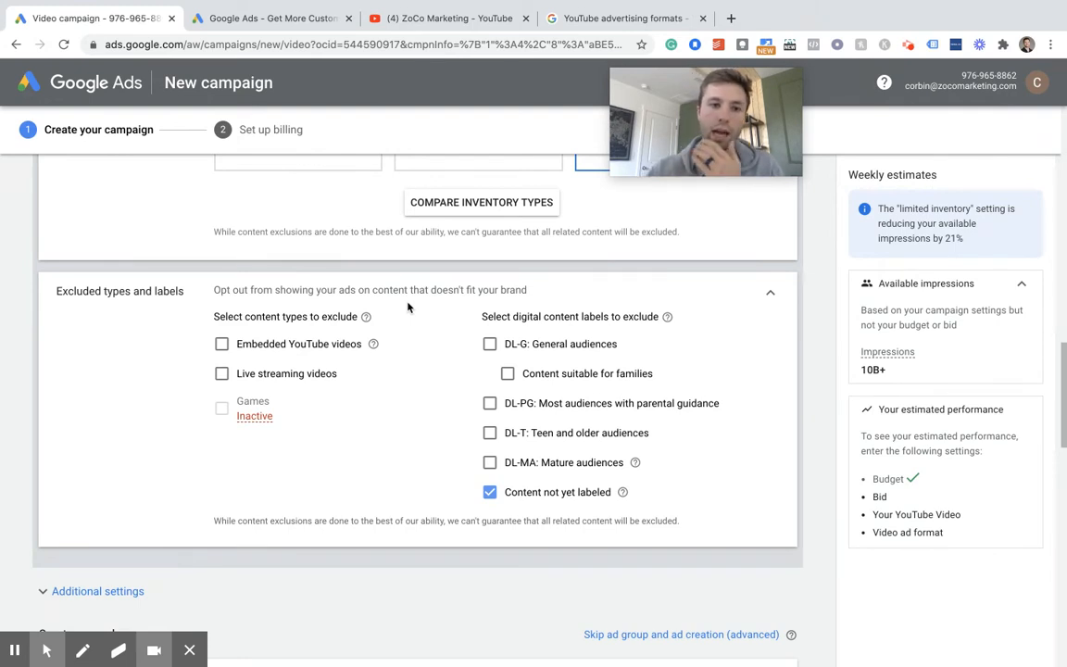
{"action": "left_click", "coordinate": [222, 373]}
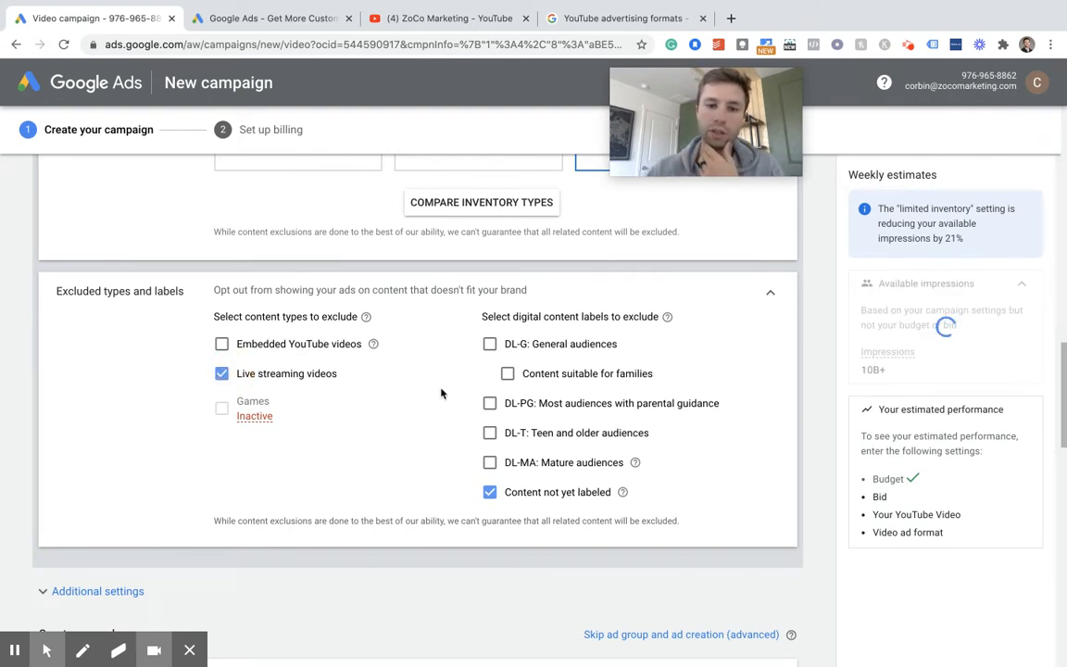
{"action": "scroll", "coordinate": [458, 408], "scroll_direction": "down", "scroll_amount": 1}
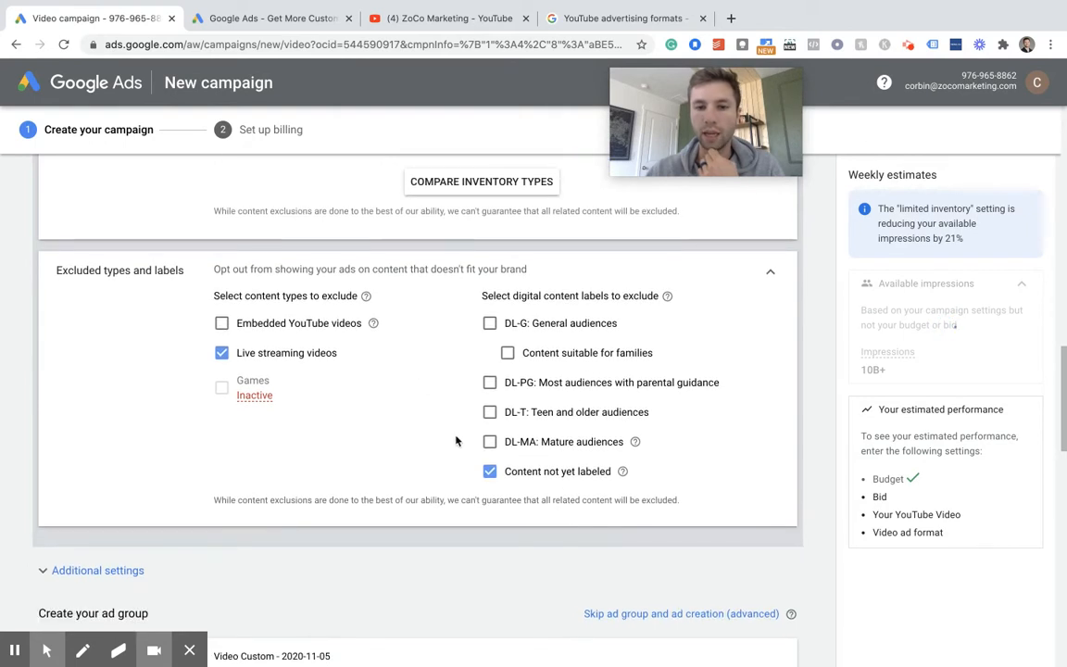
{"action": "left_click", "coordinate": [491, 443]}
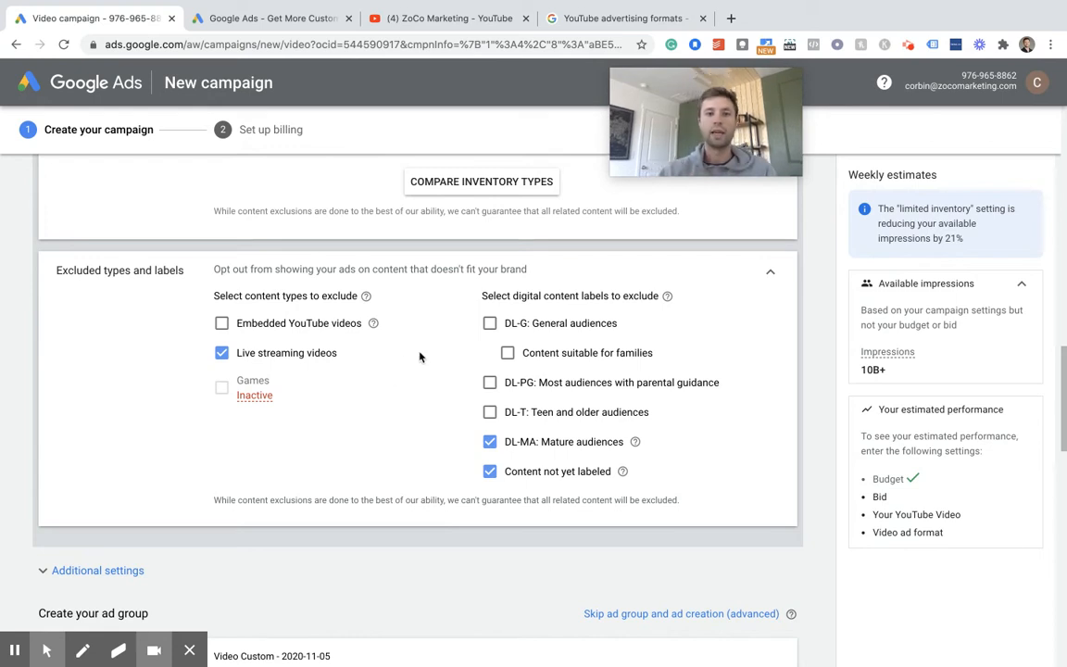
- Expand the campaign's additional settings and check the conversion tracking section
{"action": "scroll", "coordinate": [419, 354], "scroll_direction": "down", "scroll_amount": 3}
{"action": "left_click", "coordinate": [100, 432]}
{"action": "scroll", "coordinate": [304, 338], "scroll_direction": "down", "scroll_amount": 1}
{"action": "scroll", "coordinate": [304, 339], "scroll_direction": "down", "scroll_amount": 1}
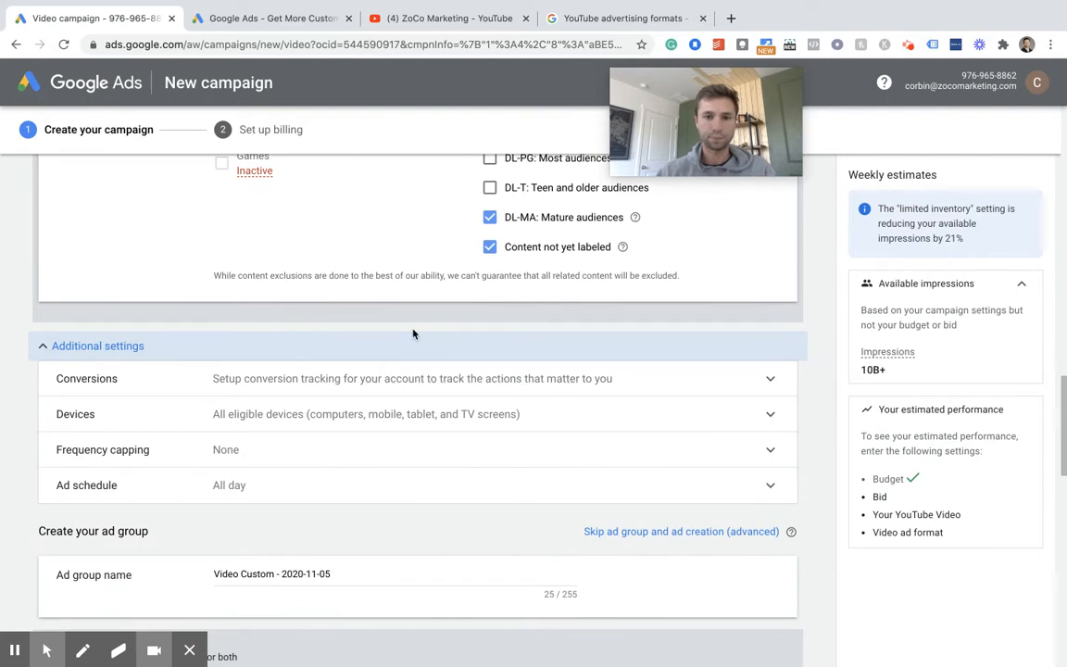
{"action": "left_click", "coordinate": [769, 379]}
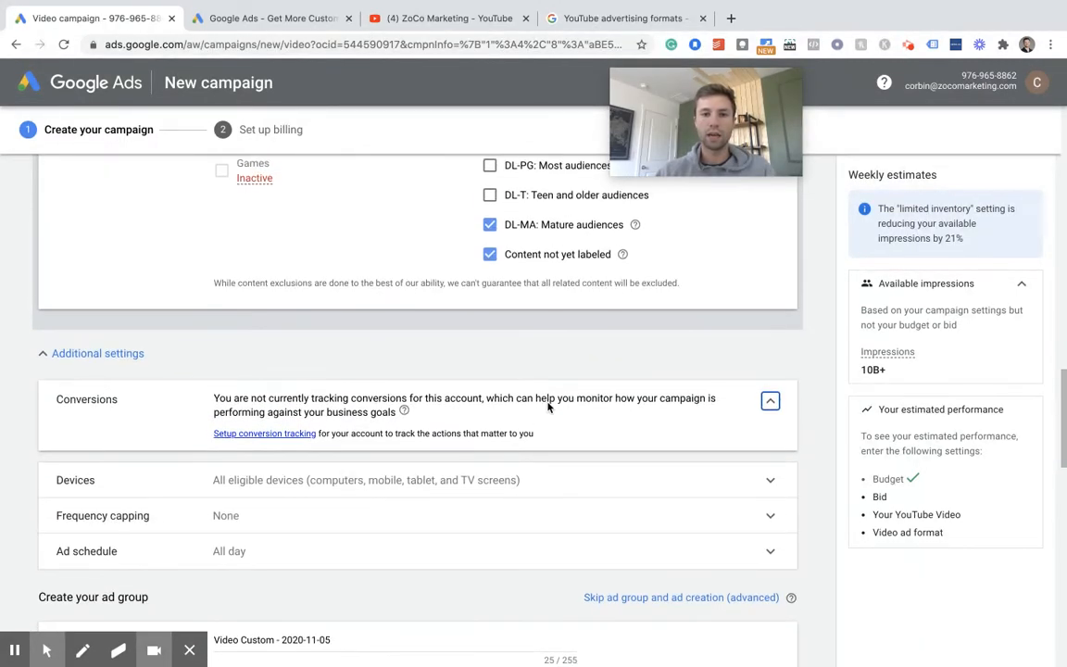
{"action": "left_click", "coordinate": [695, 393]}
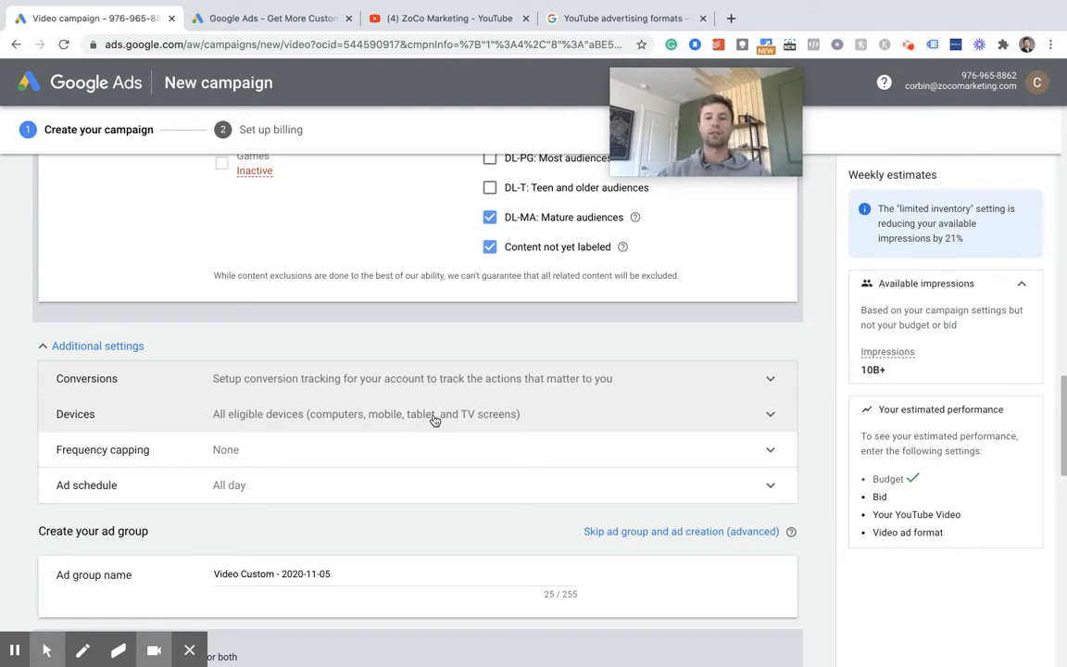
- Cap the impression frequency at 3 per day in the frequency capping settings
{"action": "left_click", "coordinate": [441, 446]}
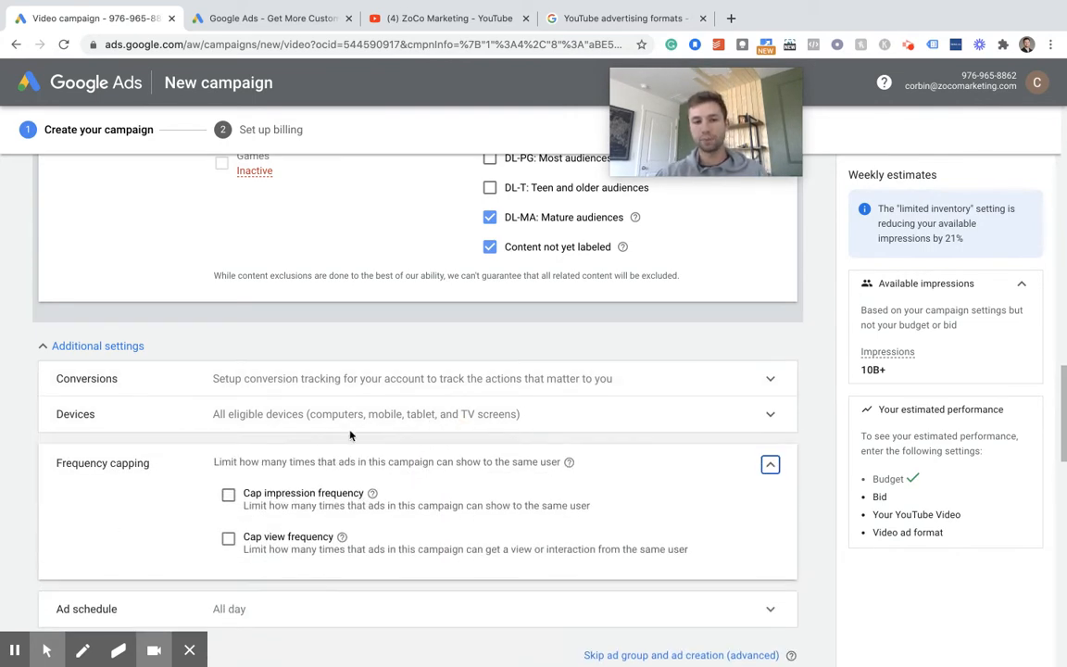
{"action": "scroll", "coordinate": [430, 407], "scroll_direction": "down", "scroll_amount": 1}
{"action": "scroll", "coordinate": [429, 405], "scroll_direction": "down", "scroll_amount": 1}
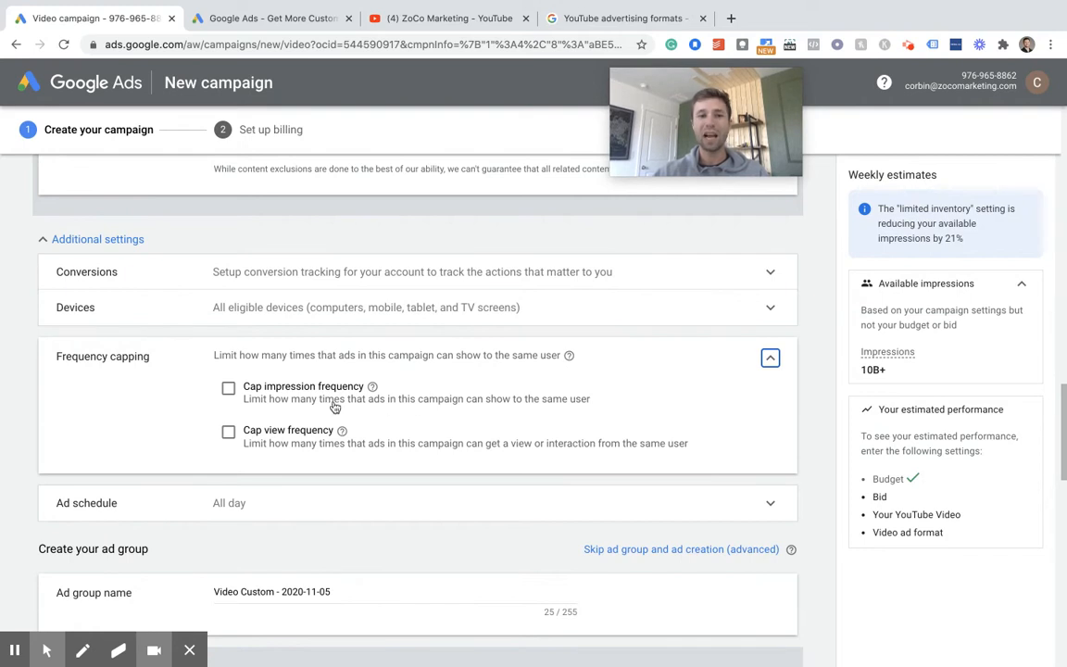
{"action": "left_click", "coordinate": [228, 388]}
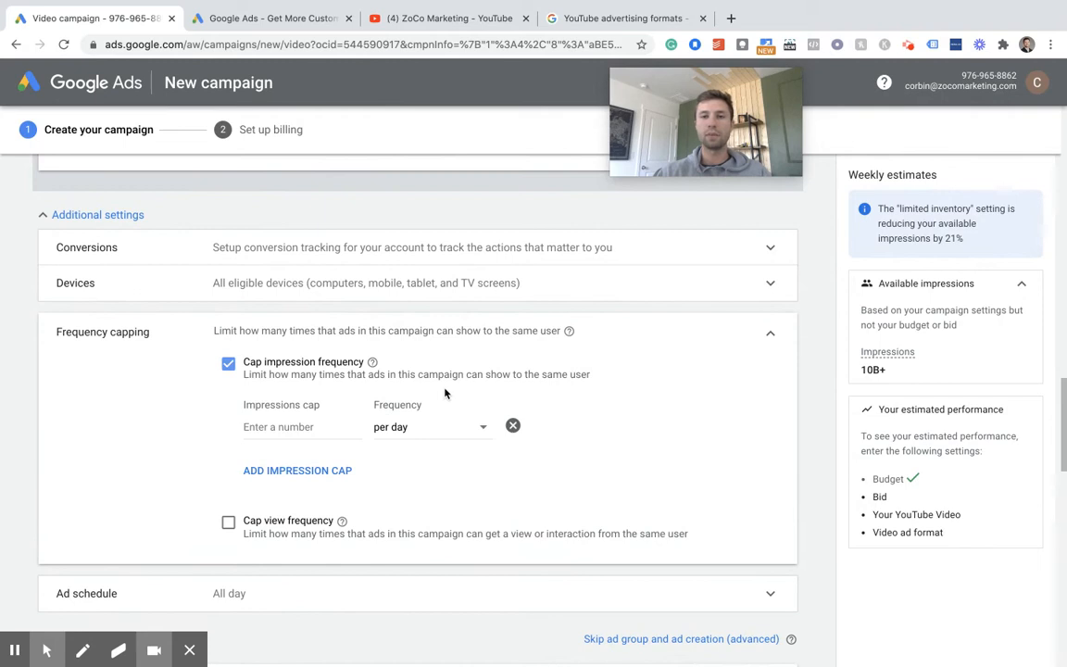
{"action": "left_click", "coordinate": [328, 428]}
{"action": "type", "text": "3"}
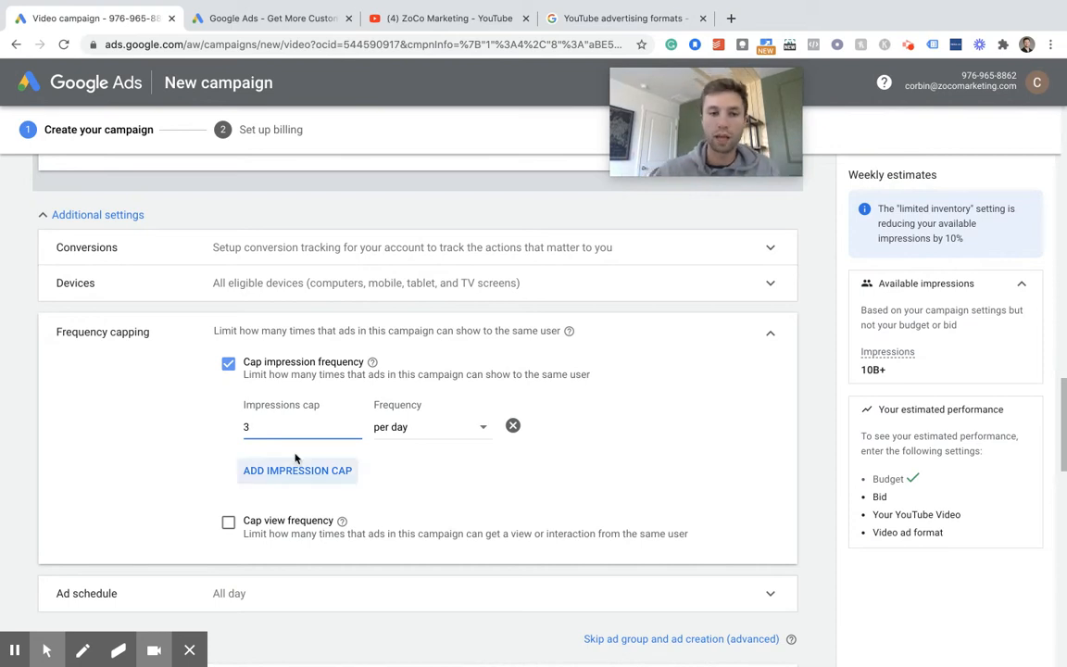
{"action": "left_click", "coordinate": [459, 430]}
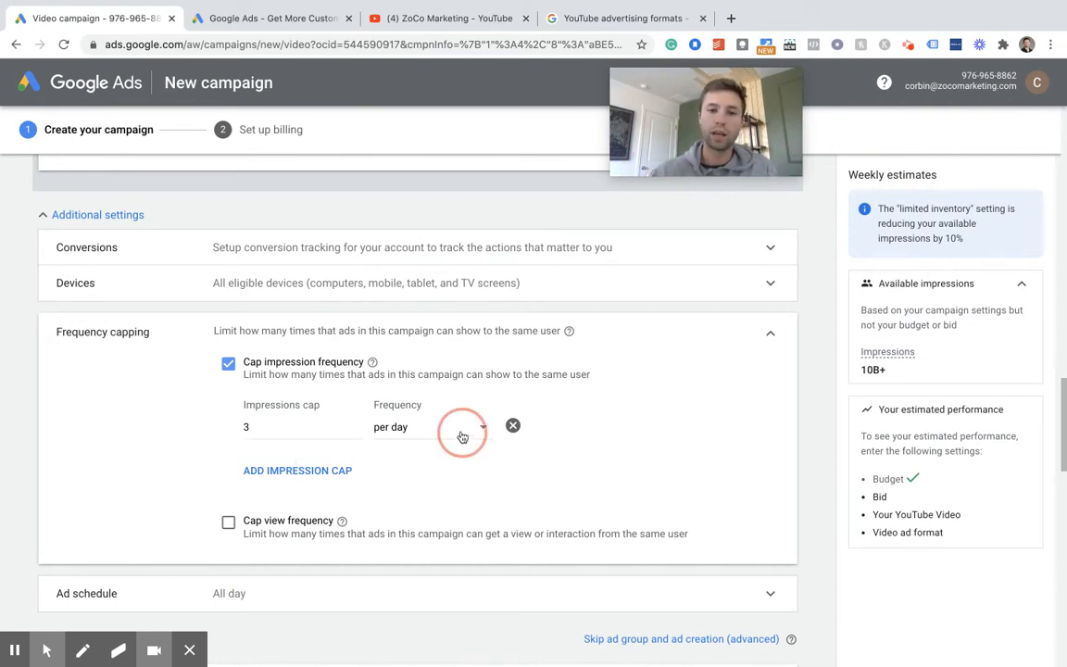
{"action": "left_click", "coordinate": [187, 438]}
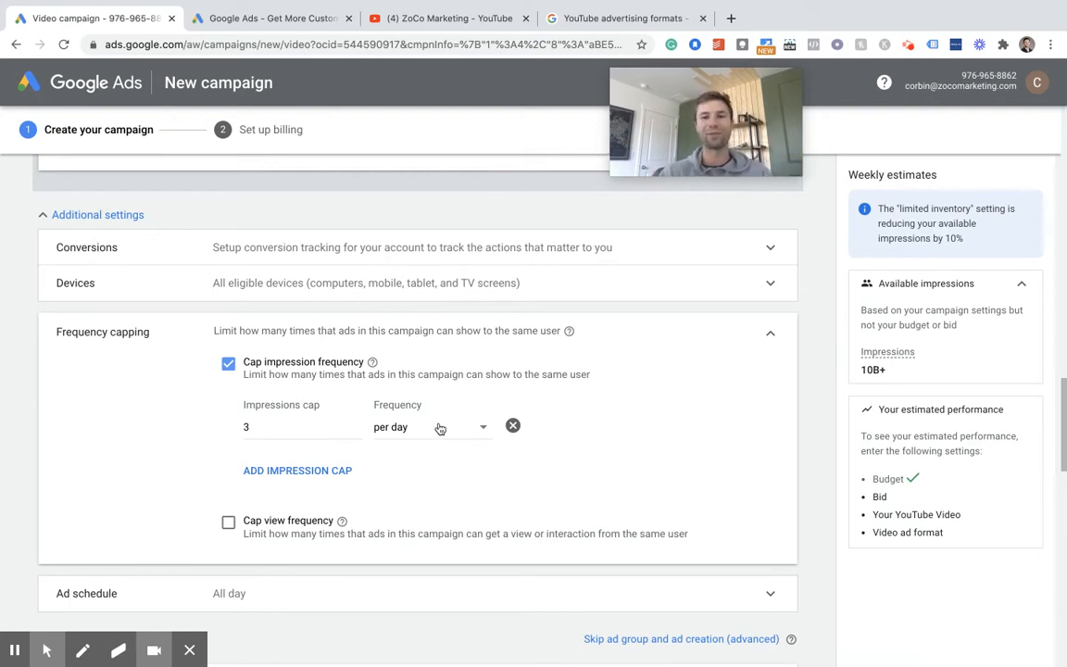
- Review the ad group's demographic targeting options for gender, age, parental status and household income, keeping all of them selected
{"action": "scroll", "coordinate": [136, 401], "scroll_direction": "down", "scroll_amount": 3}
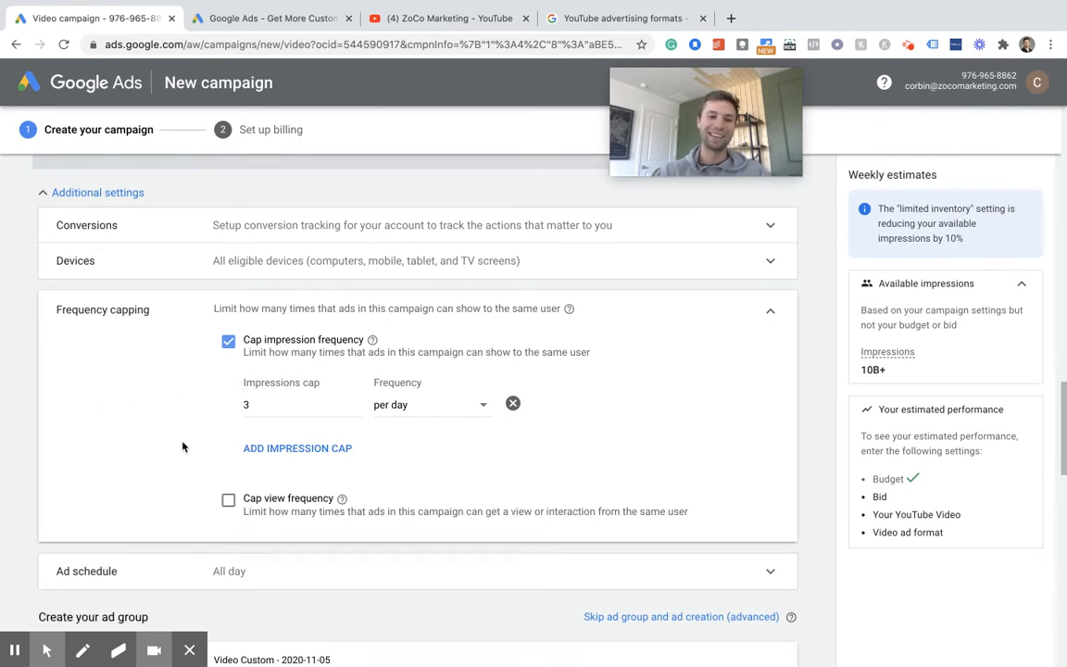
{"action": "scroll", "coordinate": [188, 301], "scroll_direction": "down", "scroll_amount": 4}
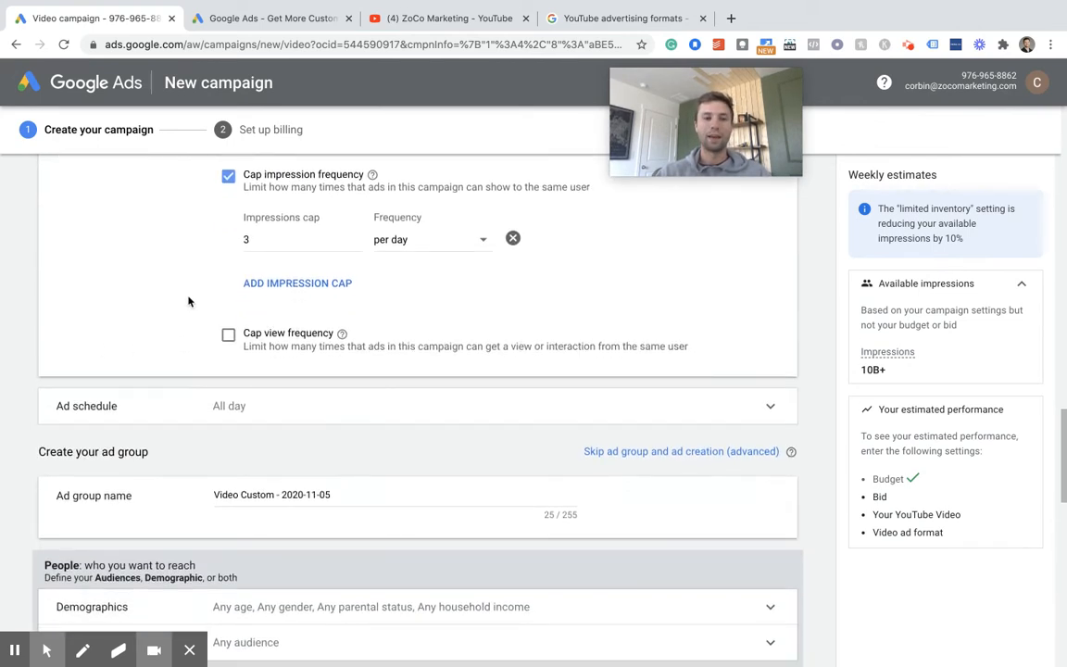
{"action": "scroll", "coordinate": [325, 324], "scroll_direction": "up", "scroll_amount": 1}
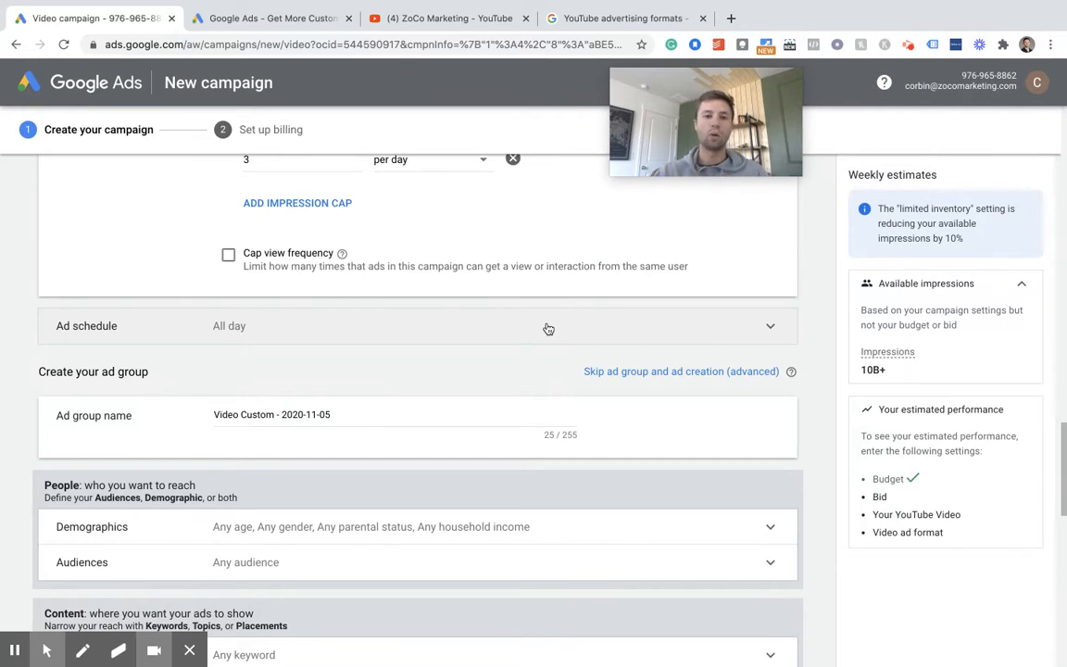
{"action": "scroll", "coordinate": [471, 349], "scroll_direction": "down", "scroll_amount": 1}
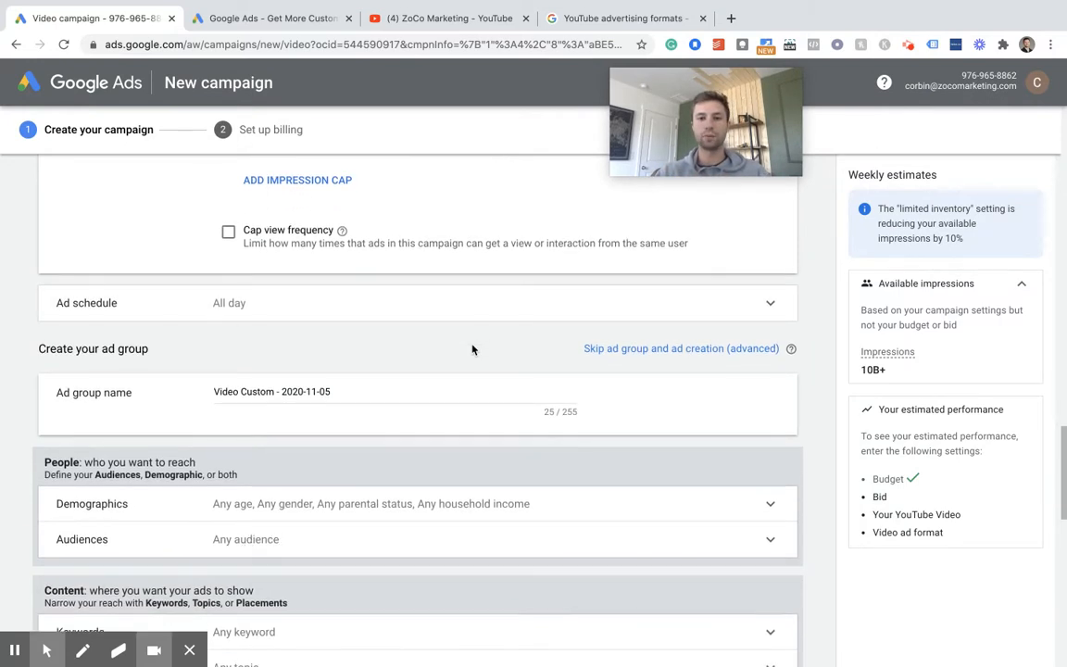
{"action": "scroll", "coordinate": [471, 349], "scroll_direction": "down", "scroll_amount": 3}
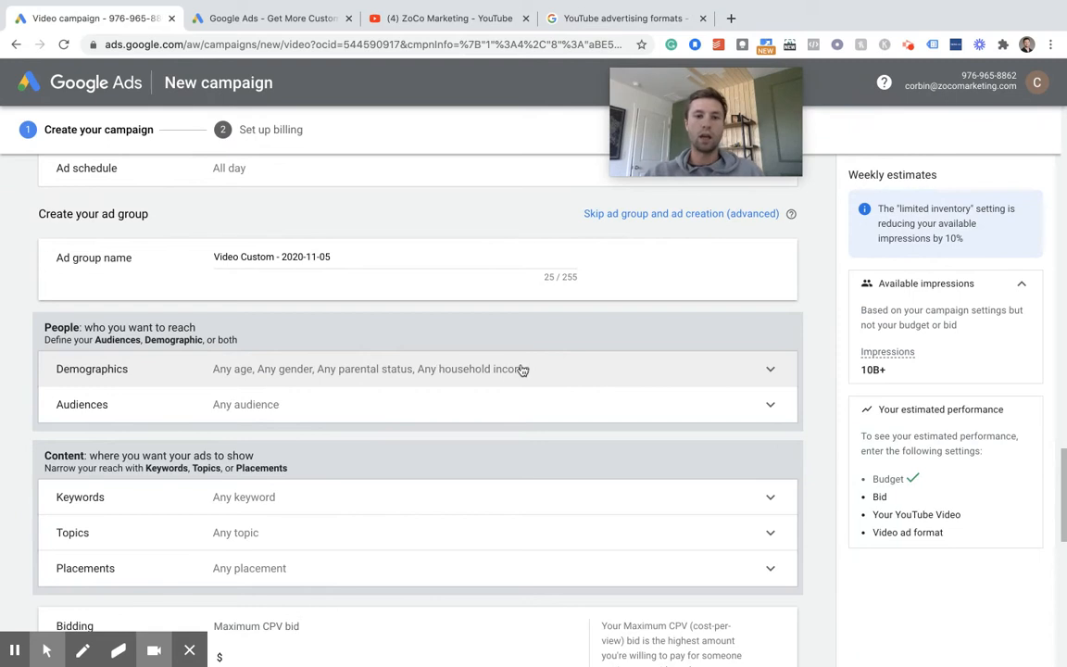
{"action": "left_click", "coordinate": [617, 370]}
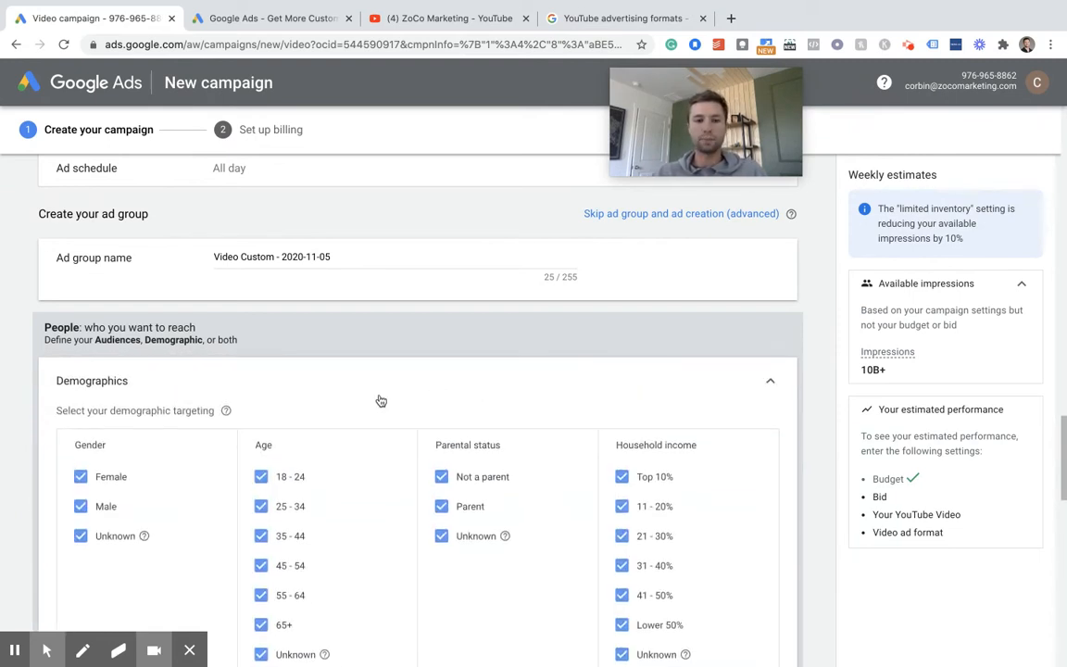
{"action": "scroll", "coordinate": [379, 400], "scroll_direction": "down", "scroll_amount": 2}
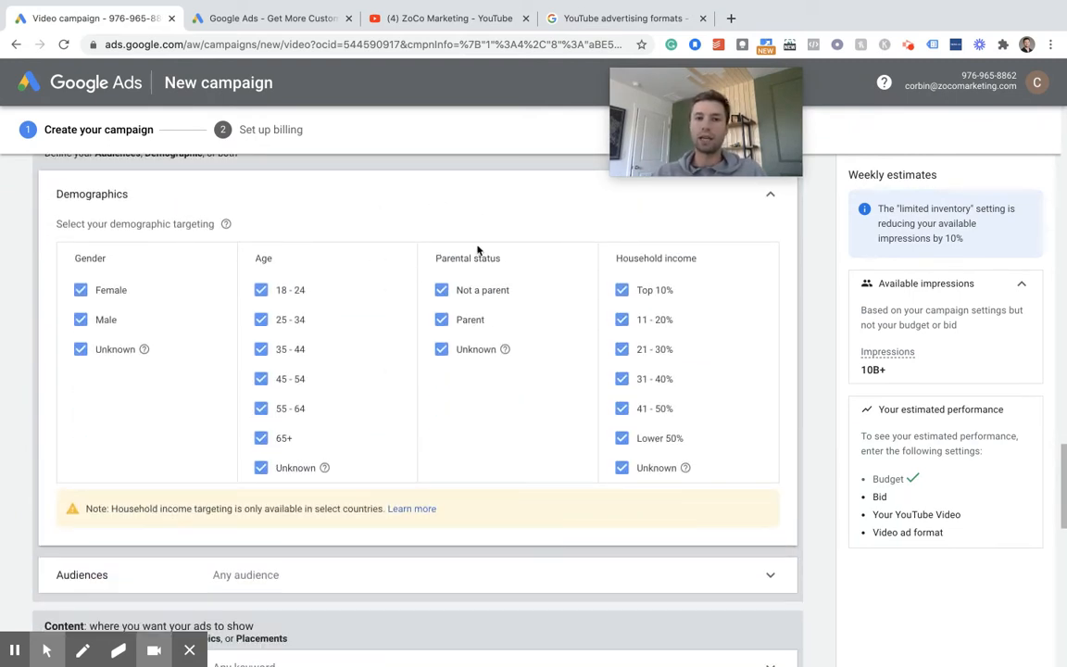
{"action": "scroll", "coordinate": [578, 295], "scroll_direction": "down", "scroll_amount": 2}
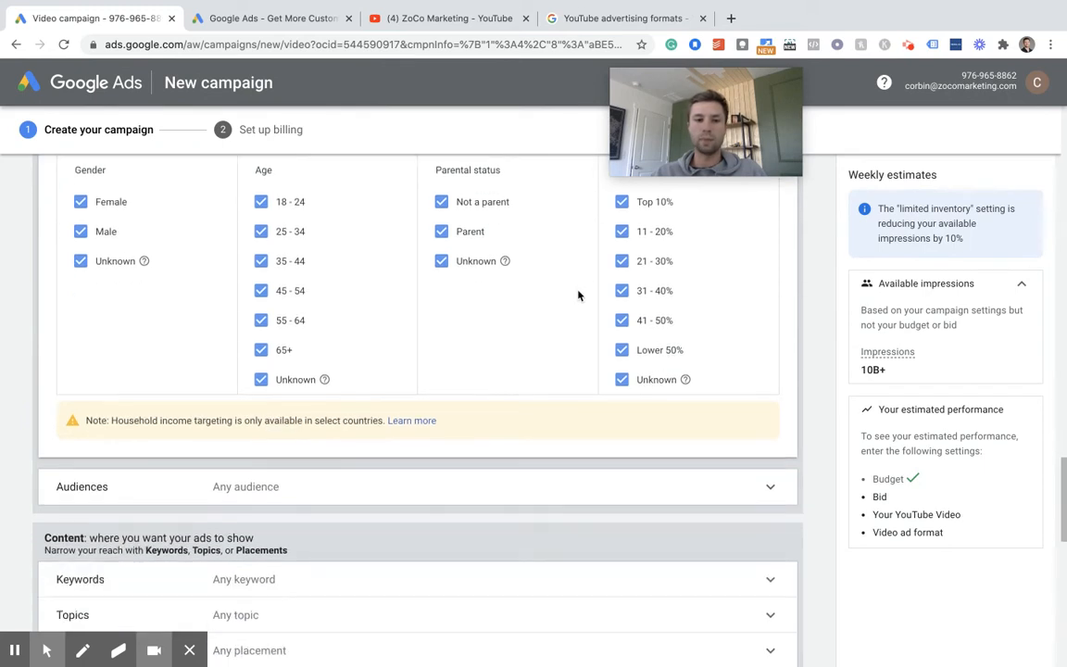
{"action": "scroll", "coordinate": [459, 278], "scroll_direction": "down", "scroll_amount": 1}
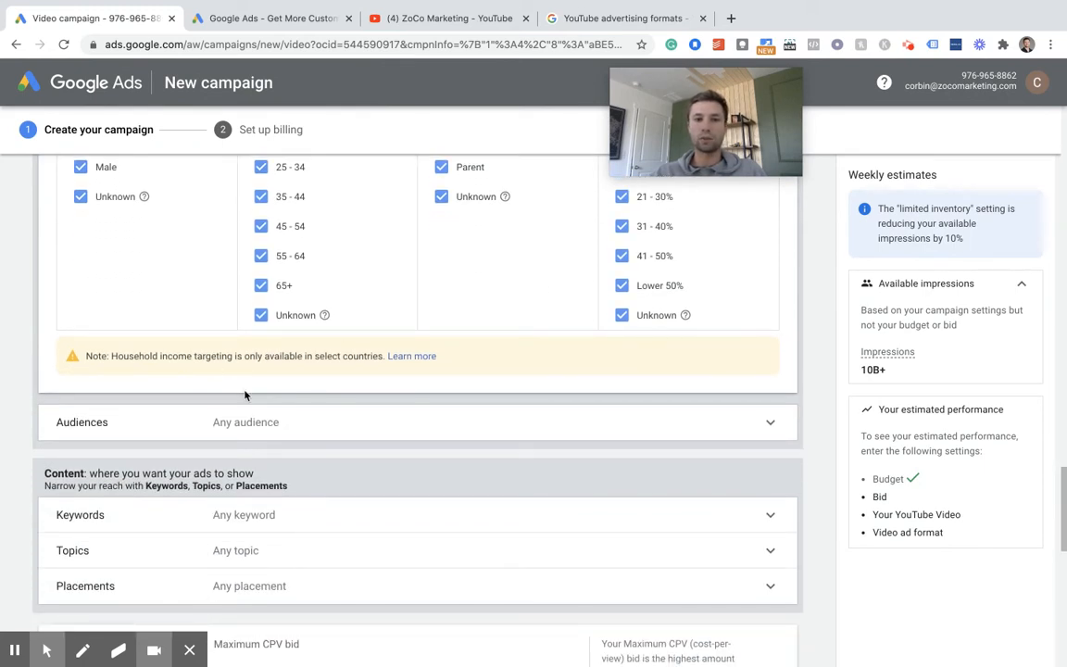
{"action": "scroll", "coordinate": [458, 286], "scroll_direction": "down", "scroll_amount": 2}
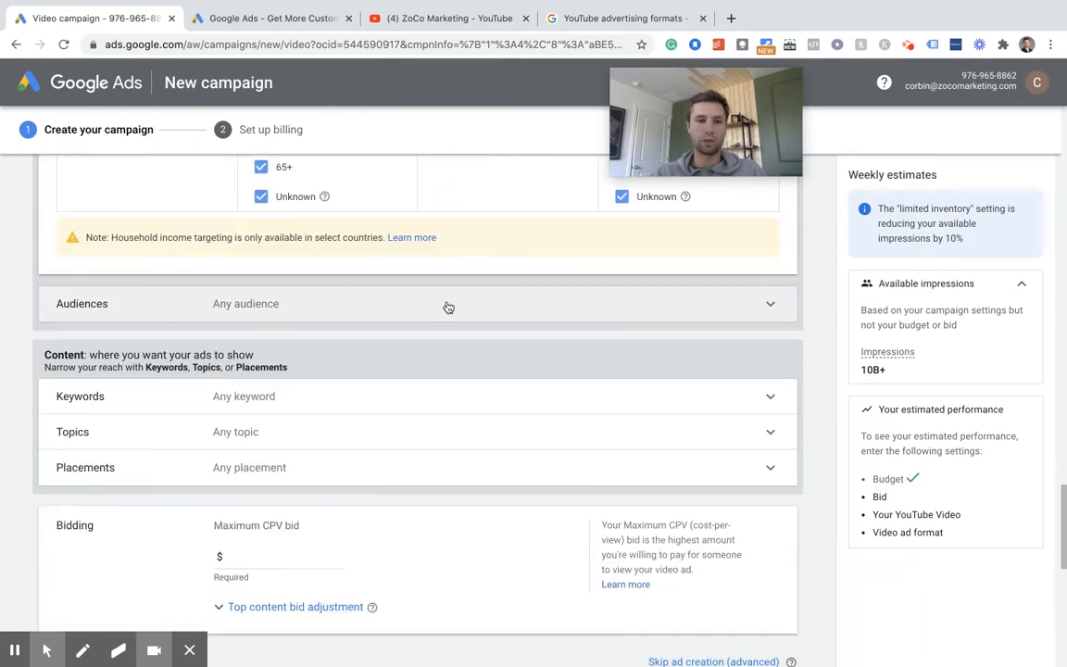
{"action": "scroll", "coordinate": [620, 298], "scroll_direction": "up", "scroll_amount": 4}
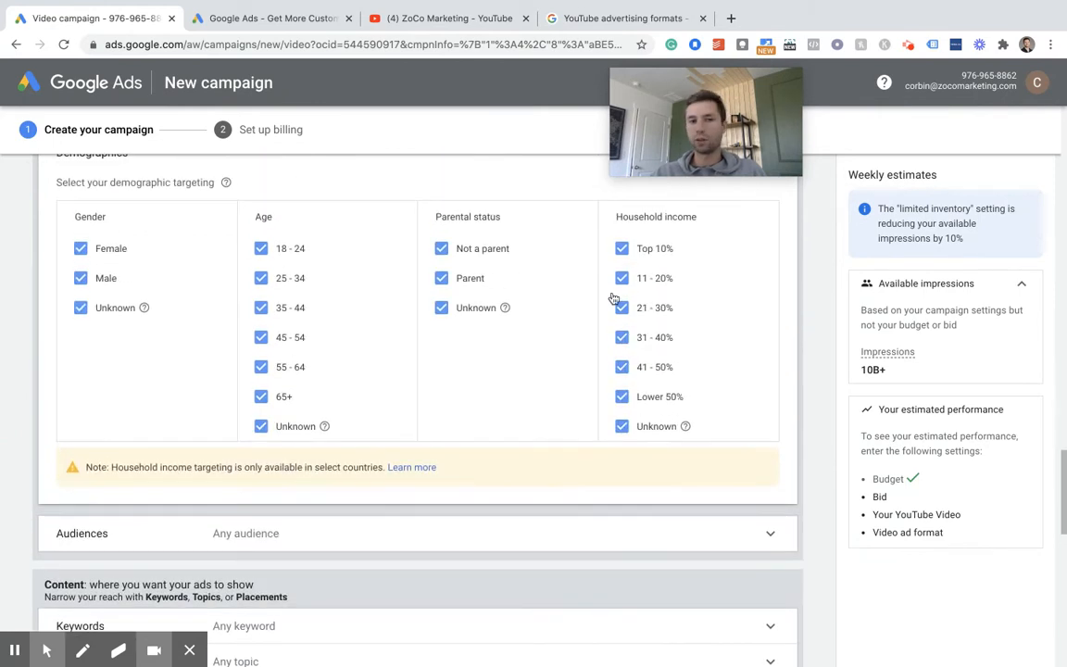
{"action": "scroll", "coordinate": [521, 279], "scroll_direction": "up", "scroll_amount": 2}
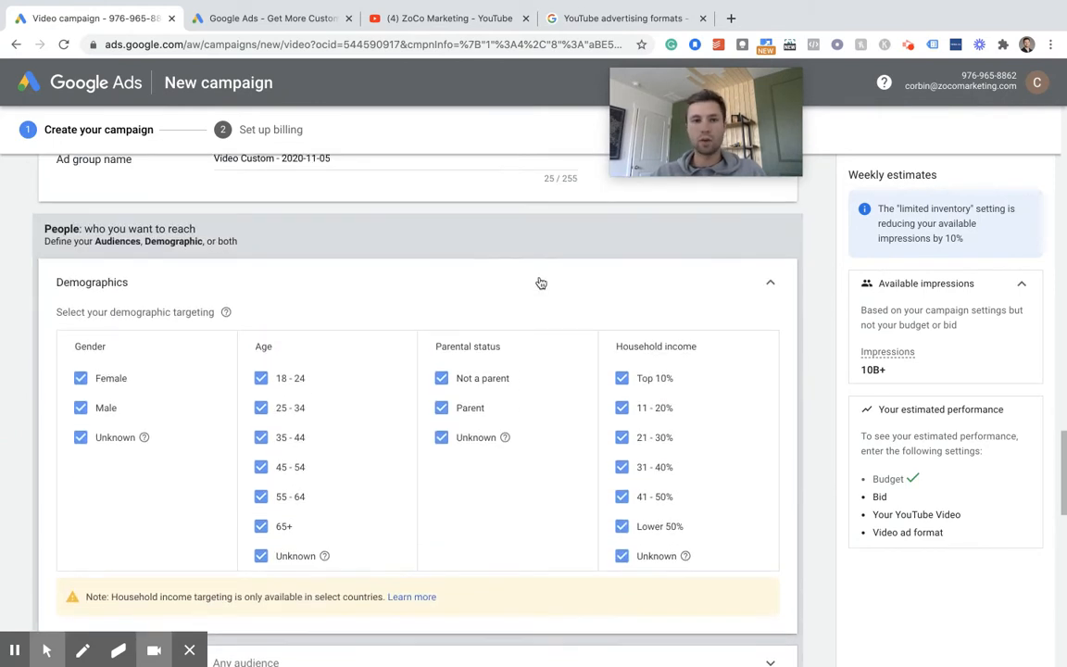
{"action": "left_click", "coordinate": [769, 280]}
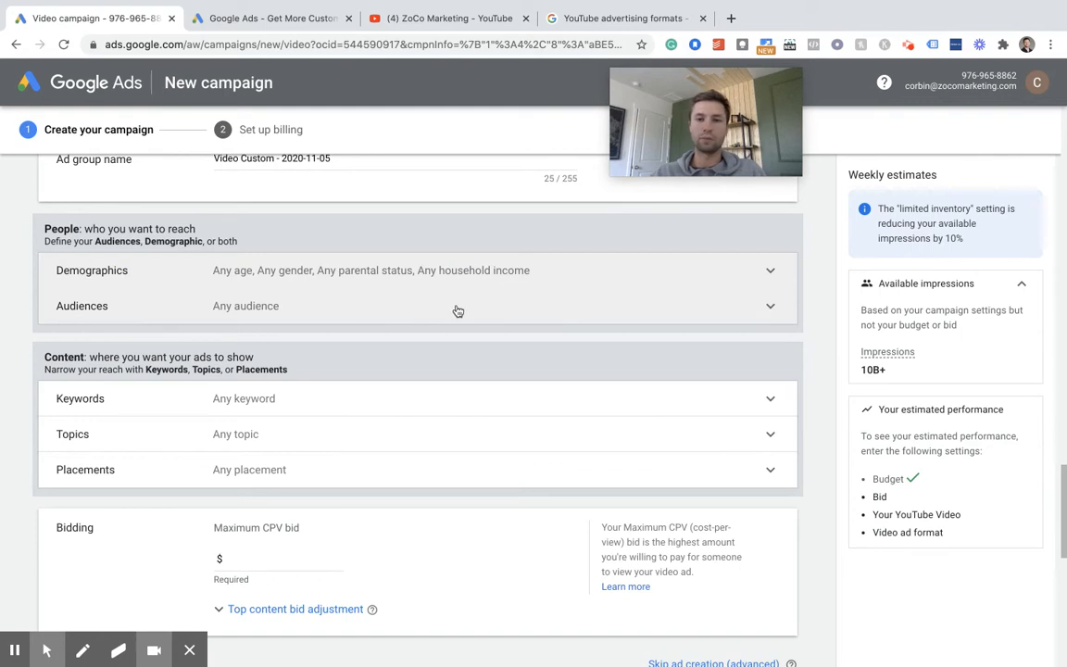
- Browse the ad group's audiences by what people are actively researching or planning and expand the in-market categories
{"action": "left_click", "coordinate": [751, 314]}
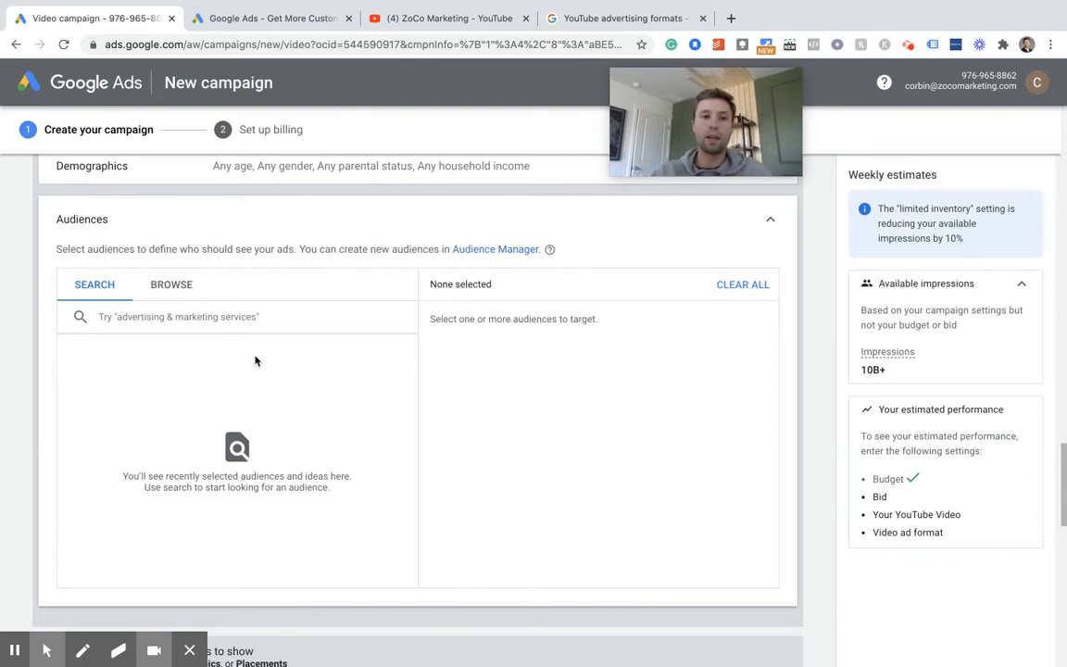
{"action": "left_click", "coordinate": [189, 297]}
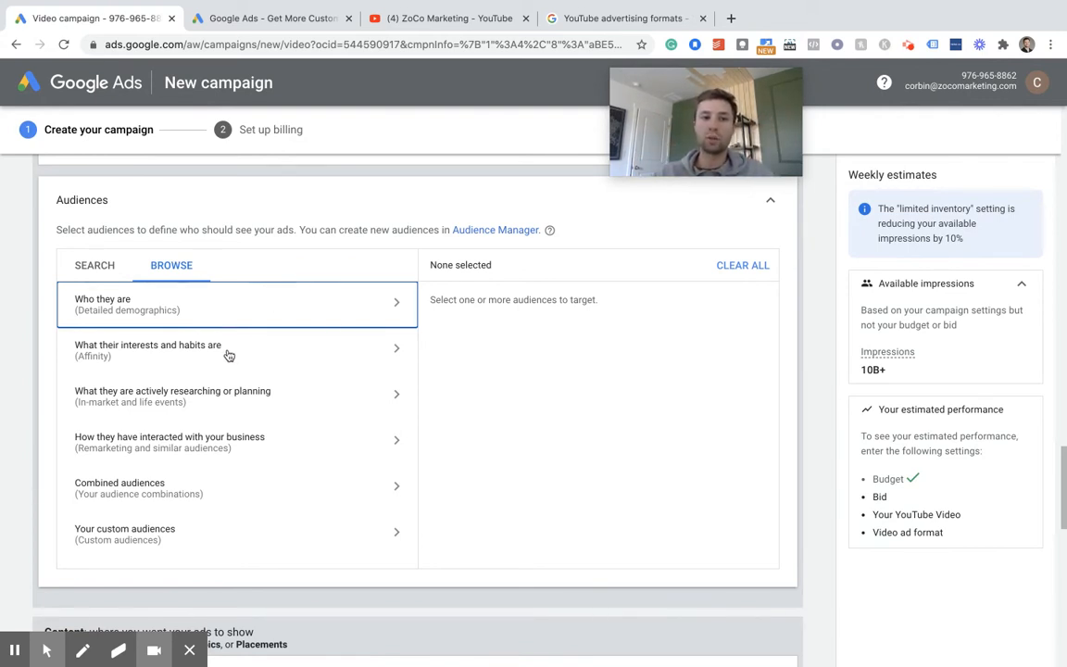
{"action": "scroll", "coordinate": [213, 380], "scroll_direction": "down", "scroll_amount": 1}
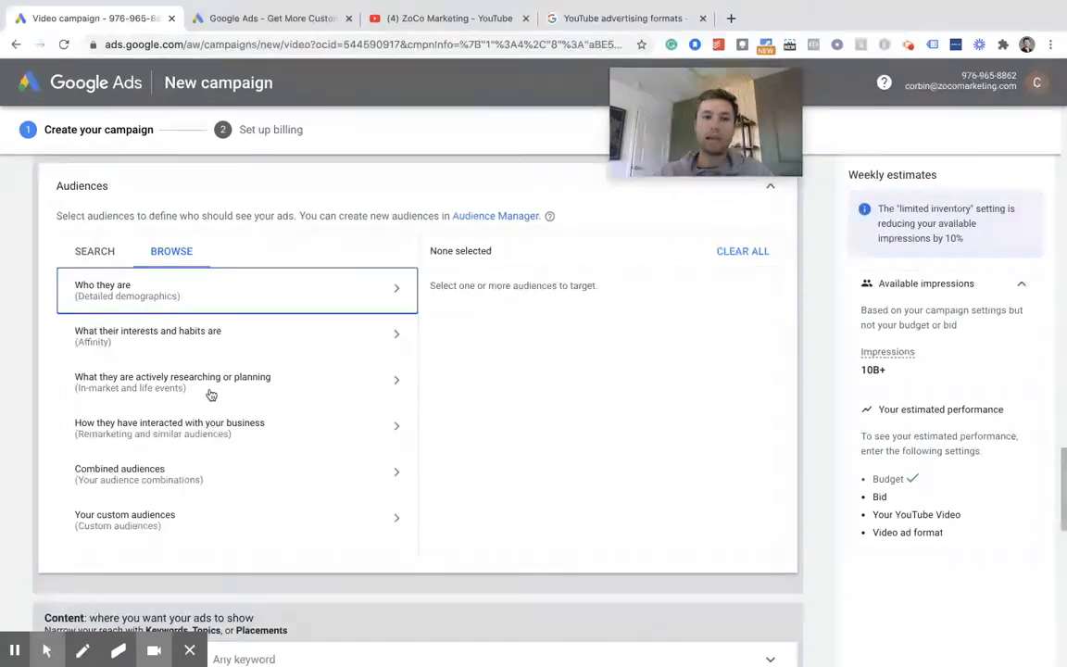
{"action": "left_click", "coordinate": [278, 394]}
{"action": "left_click", "coordinate": [398, 318]}
- Target the in-market audience Auto Parts & Accessories under Autos & Vehicles and return to the audience categories
{"action": "scroll", "coordinate": [288, 374], "scroll_direction": "down", "scroll_amount": 2}
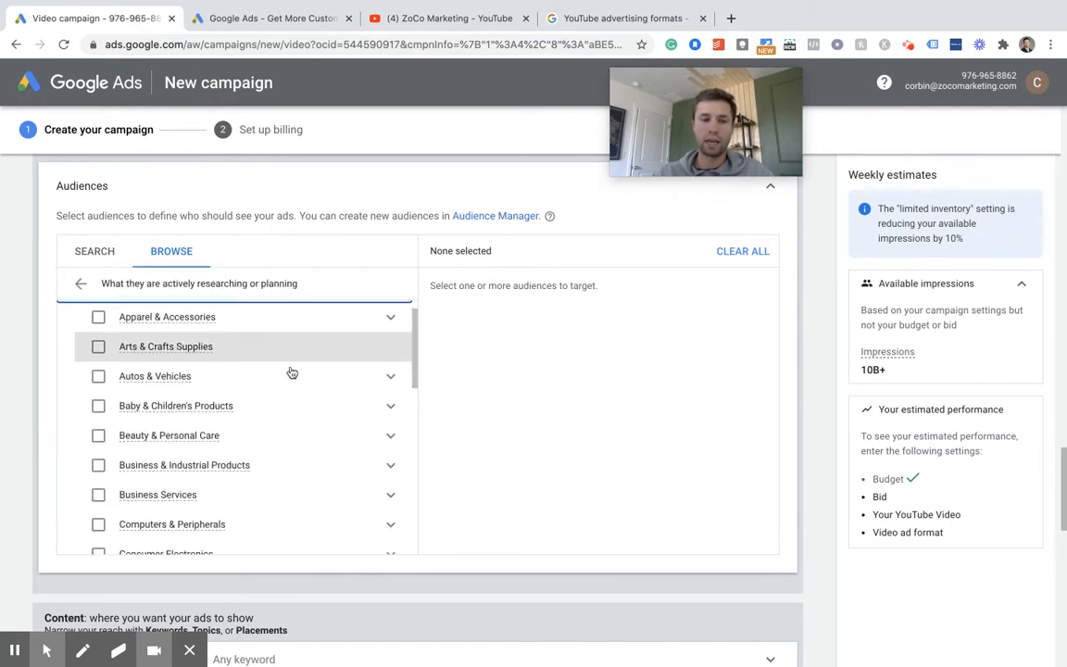
{"action": "scroll", "coordinate": [292, 373], "scroll_direction": "down", "scroll_amount": 2}
{"action": "scroll", "coordinate": [291, 372], "scroll_direction": "up", "scroll_amount": 3}
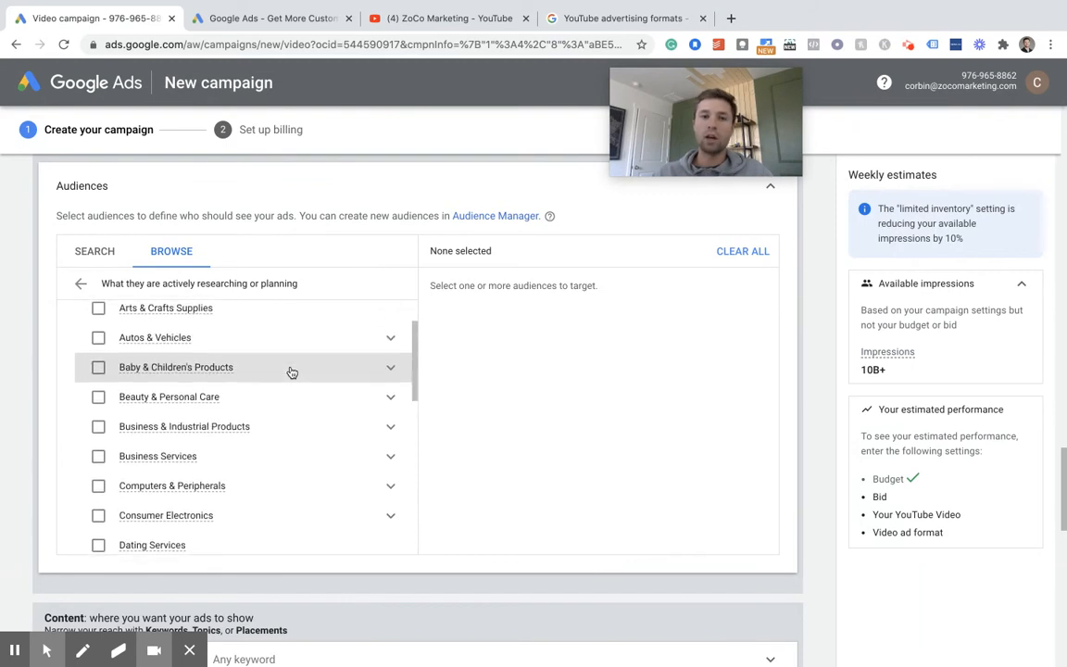
{"action": "scroll", "coordinate": [292, 372], "scroll_direction": "up", "scroll_amount": 1}
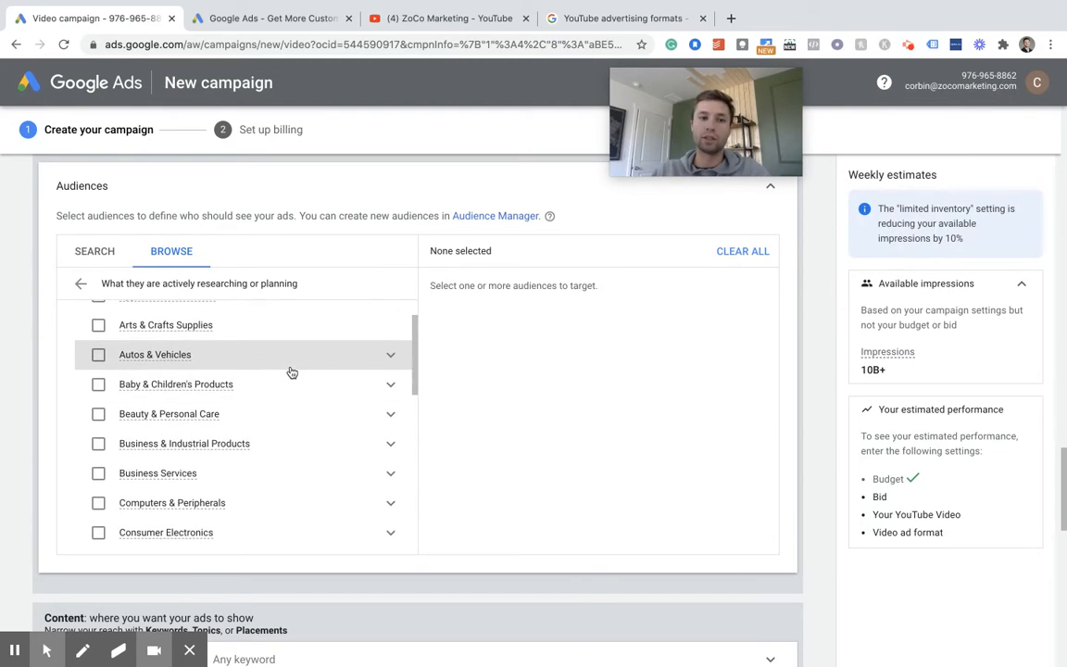
{"action": "left_click", "coordinate": [390, 356]}
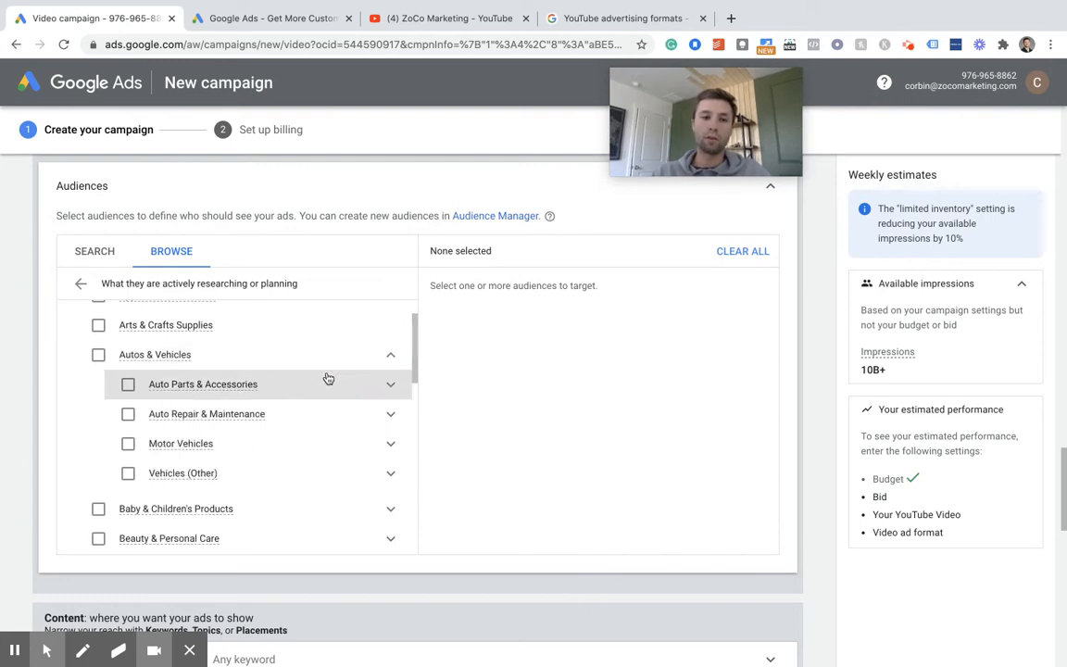
{"action": "scroll", "coordinate": [288, 422], "scroll_direction": "down", "scroll_amount": 1}
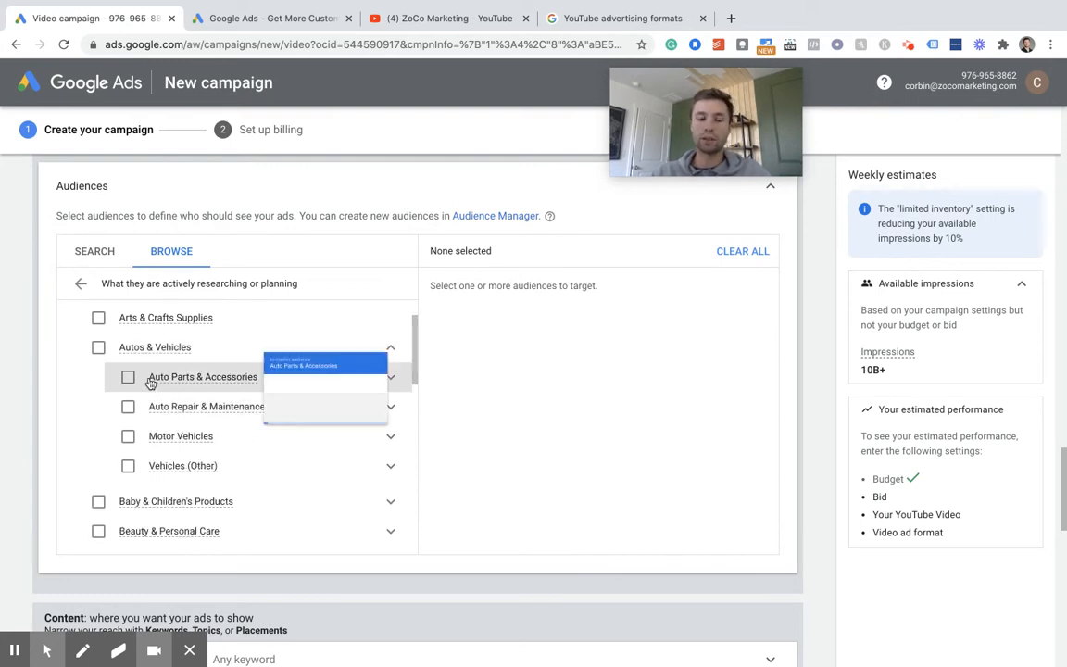
{"action": "left_click", "coordinate": [128, 379]}
{"action": "left_click", "coordinate": [129, 380]}
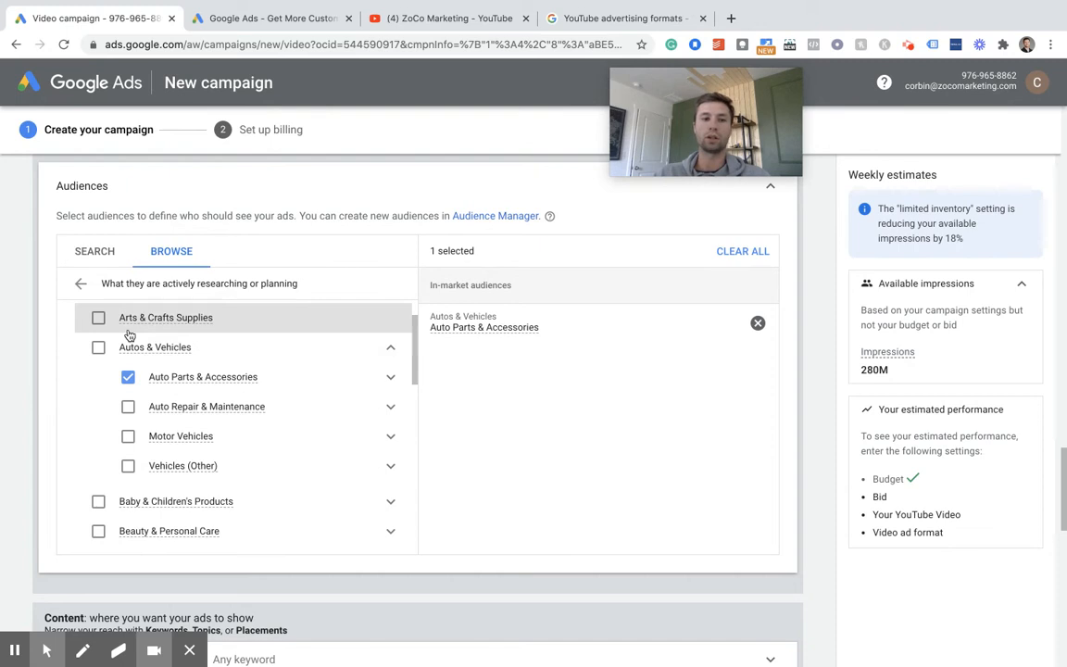
{"action": "left_click", "coordinate": [79, 283]}
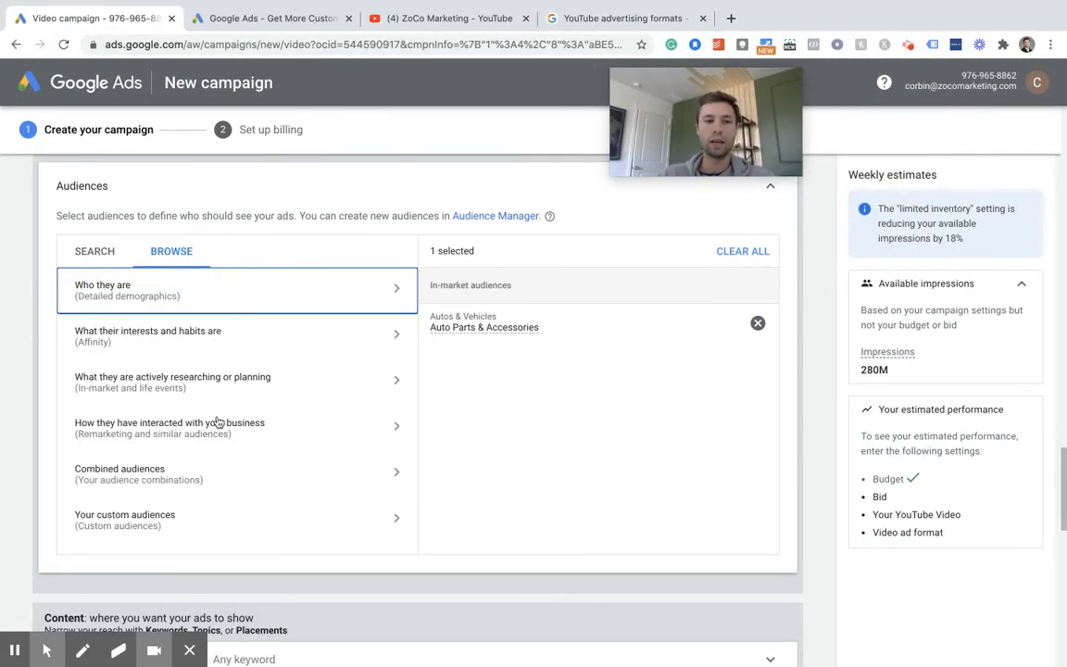
- Start a new custom audience based on people who searched for any of these terms on Google
{"action": "scroll", "coordinate": [292, 421], "scroll_direction": "down", "scroll_amount": 1}
{"action": "scroll", "coordinate": [292, 422], "scroll_direction": "down", "scroll_amount": 1}
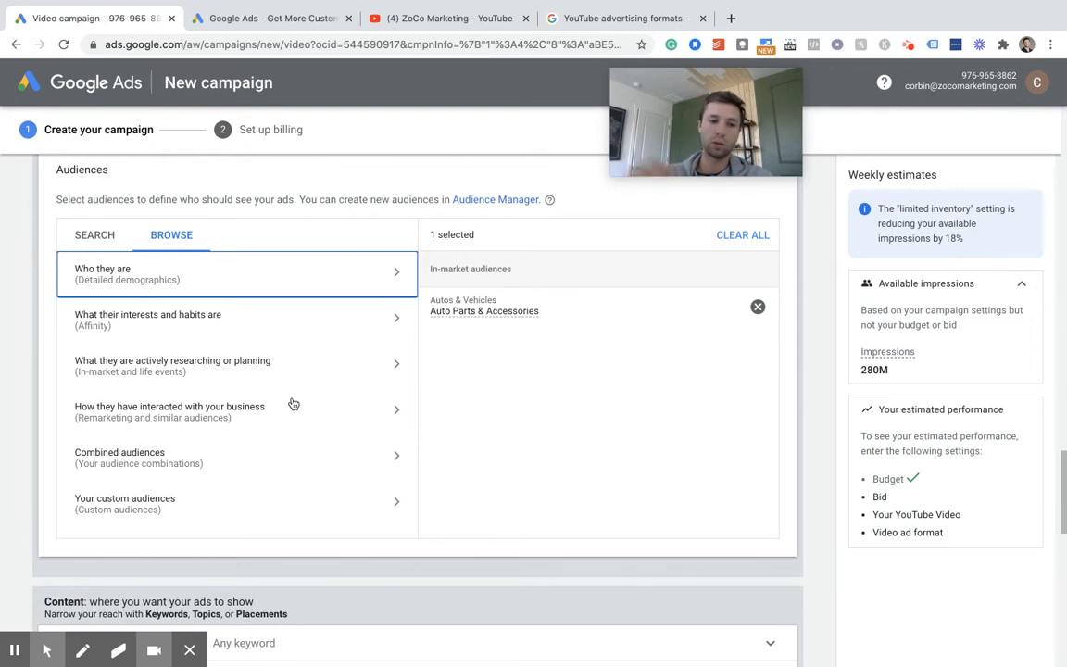
{"action": "scroll", "coordinate": [293, 407], "scroll_direction": "down", "scroll_amount": 1}
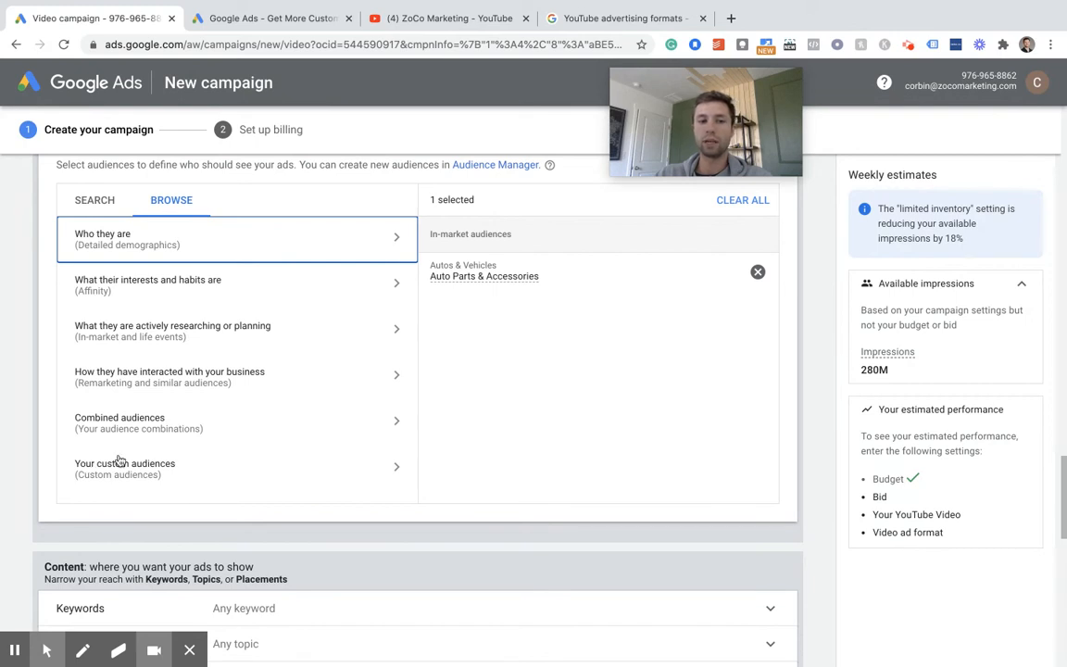
{"action": "left_click", "coordinate": [264, 469]}
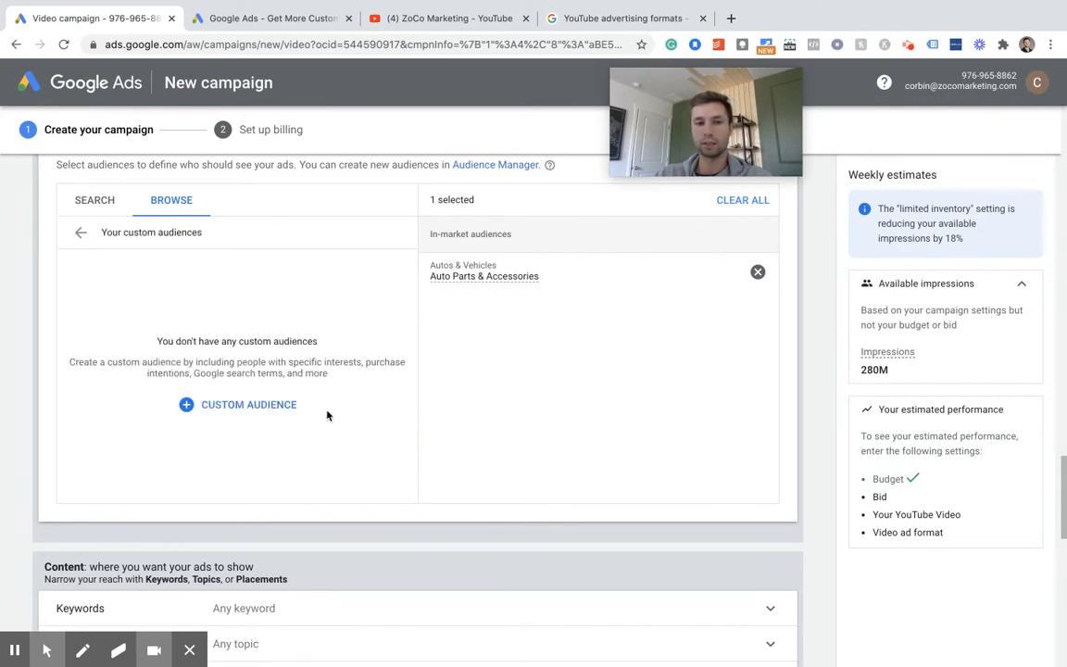
{"action": "left_click", "coordinate": [195, 405]}
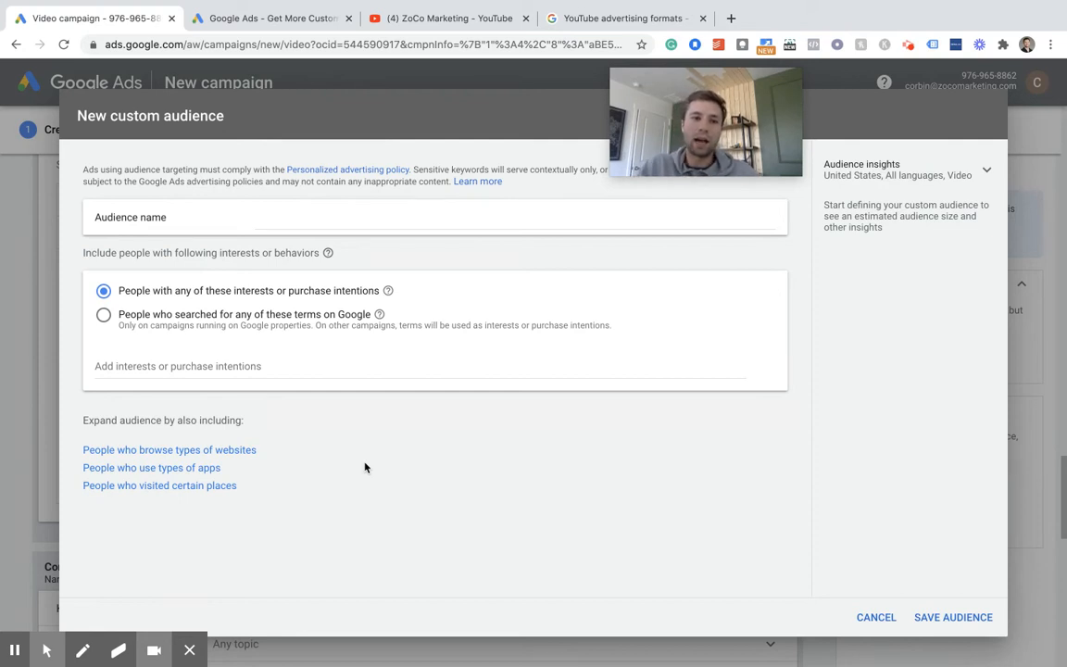
{"action": "left_click", "coordinate": [104, 316]}
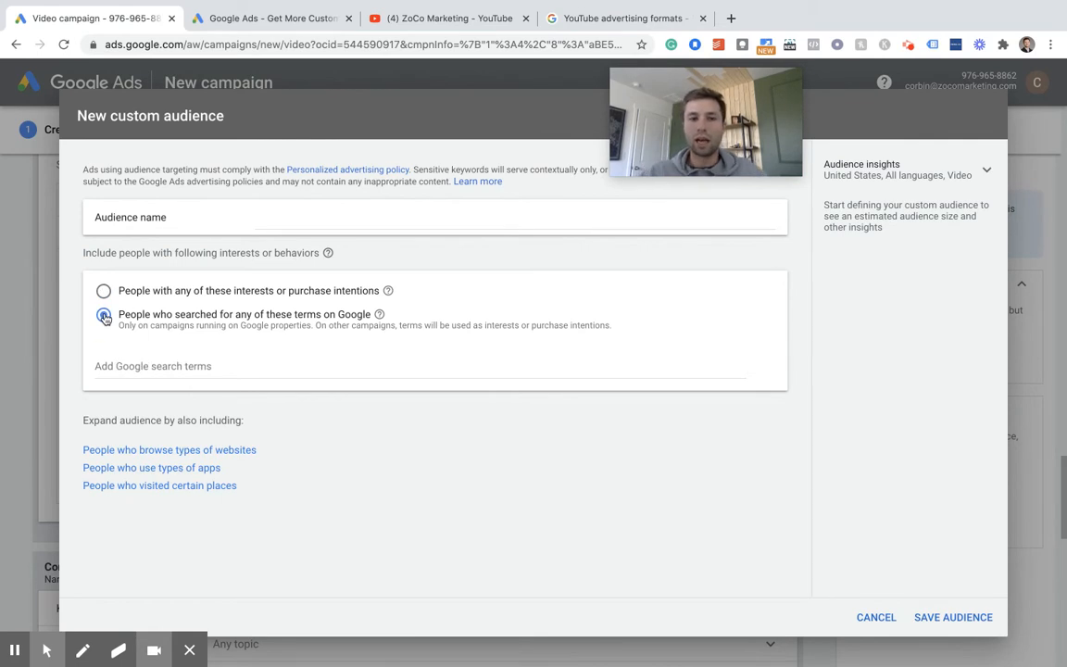
- Add "shoe sale" as a Google search term for the custom audience
{"action": "left_click", "coordinate": [139, 366]}
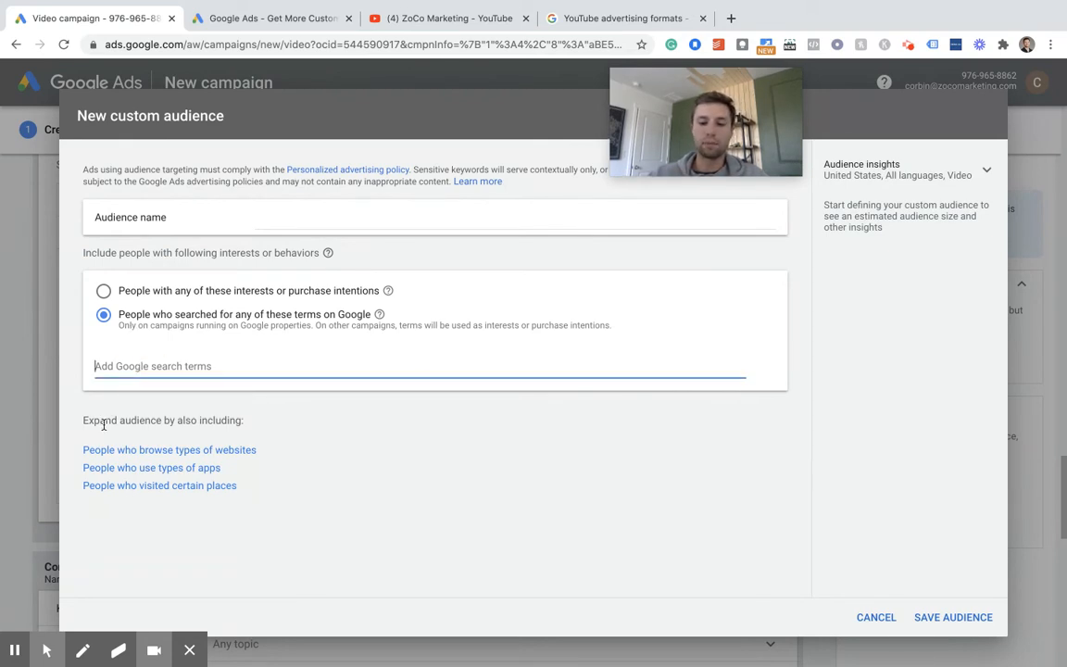
{"action": "type", "text": "shoes"}
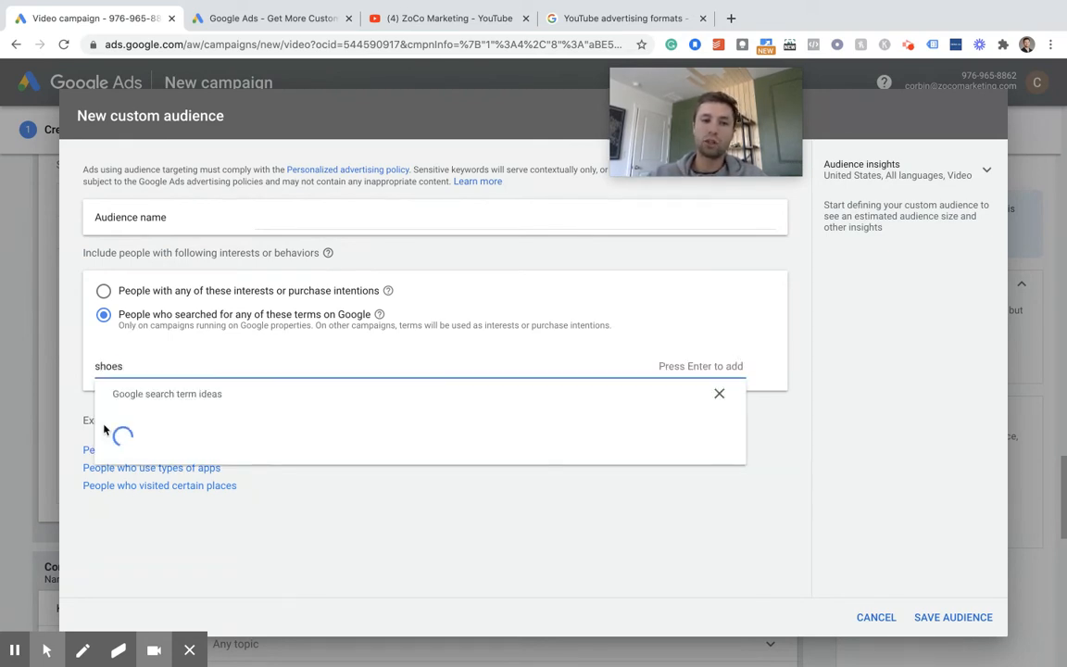
{"action": "key", "text": "BackSpace"}
{"action": "key", "text": "BackSpace"}
{"action": "type", "text": "sale"}
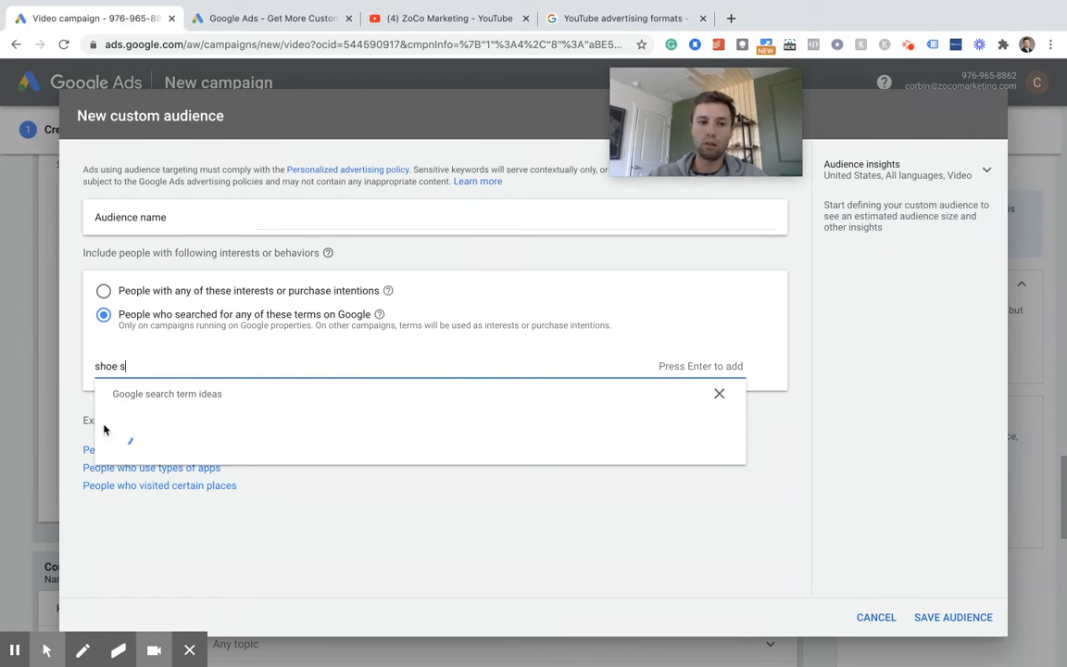
{"action": "key", "text": "Return"}
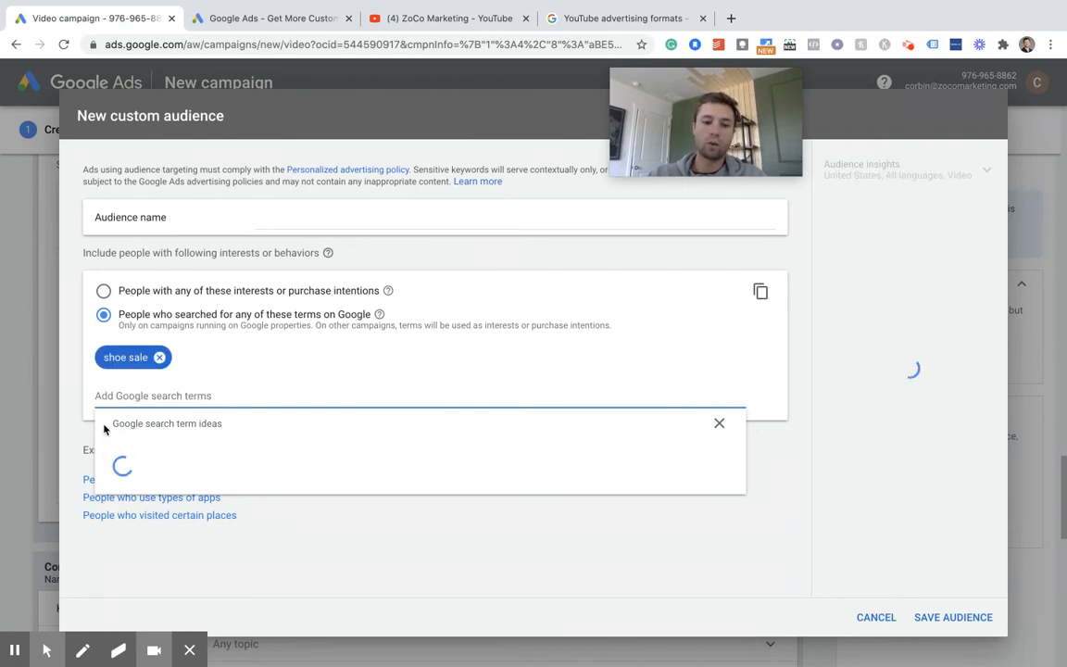
- Add "red shoes" as another Google search term for the custom audience
{"action": "type", "text": "red shopes"}
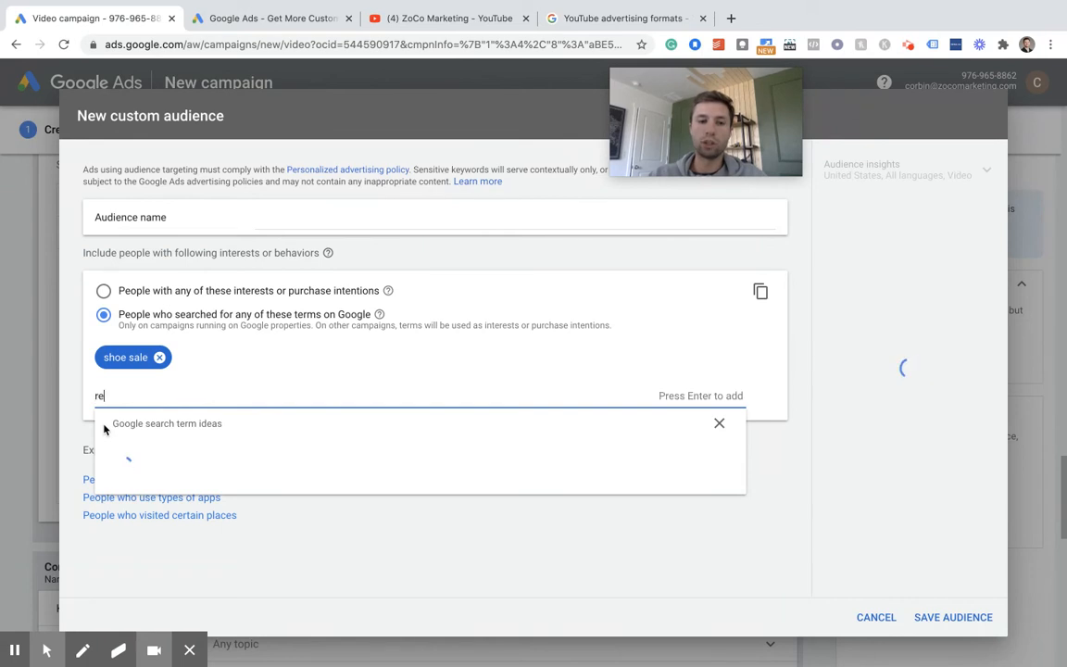
{"action": "key", "text": "BackSpace"}
{"action": "key", "text": "BackSpace"}
{"action": "key", "text": "BackSpace"}
{"action": "key", "text": "BackSpace"}
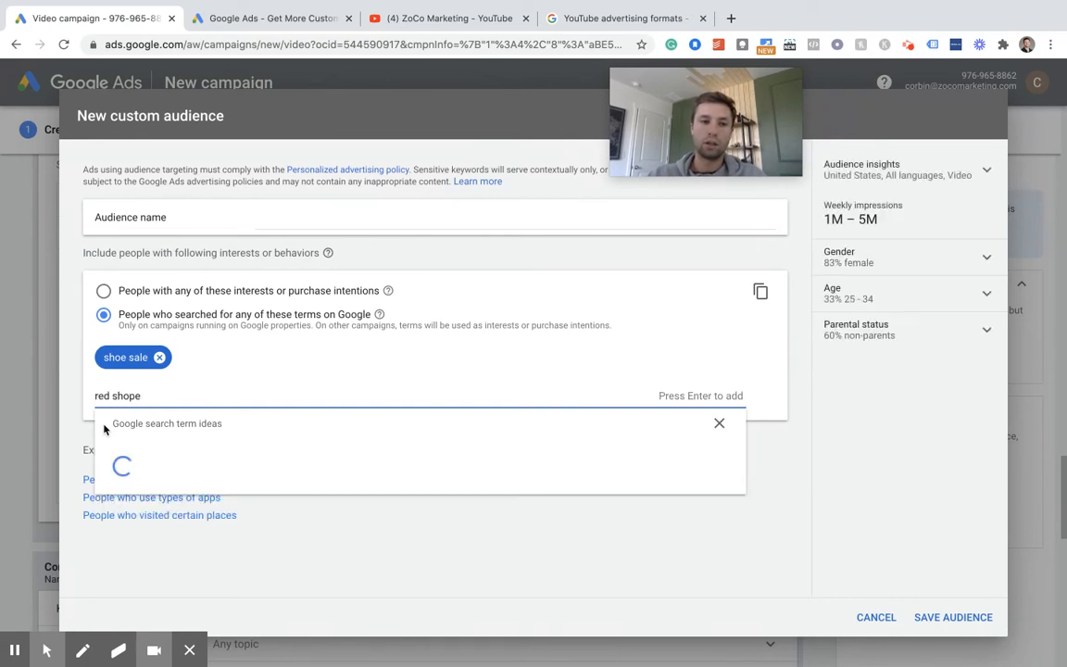
{"action": "type", "text": "es"}
{"action": "key", "text": "Return"}
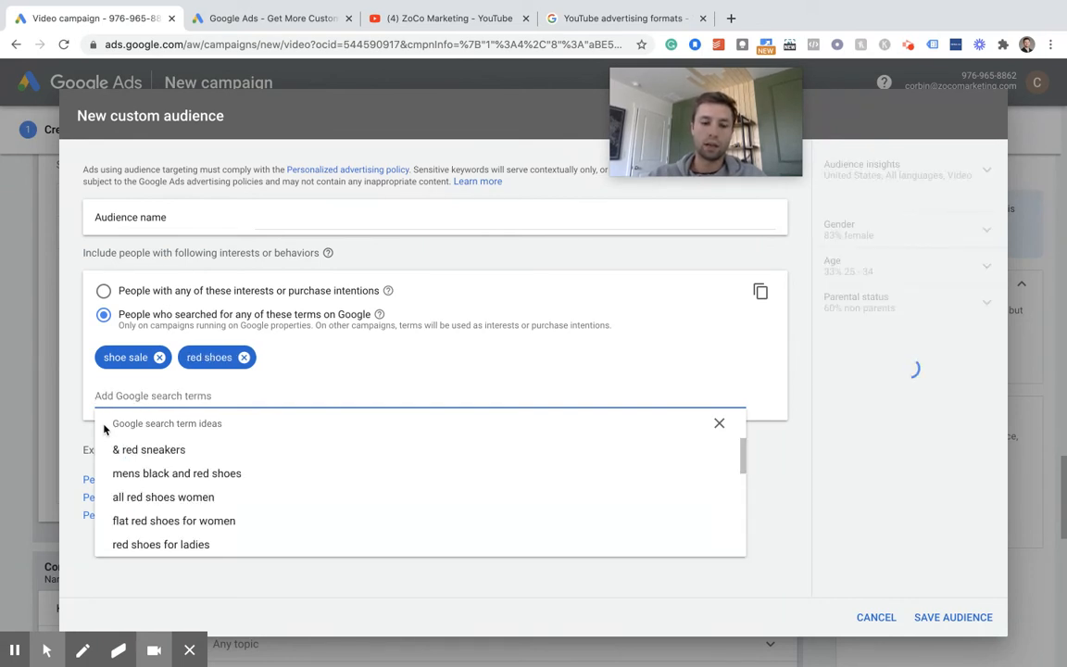
- Add the search term "nike shoes" and the suggested term "nike air jordan 1 red white black mens" to the custom audience
{"action": "type", "text": "nike shoes"}
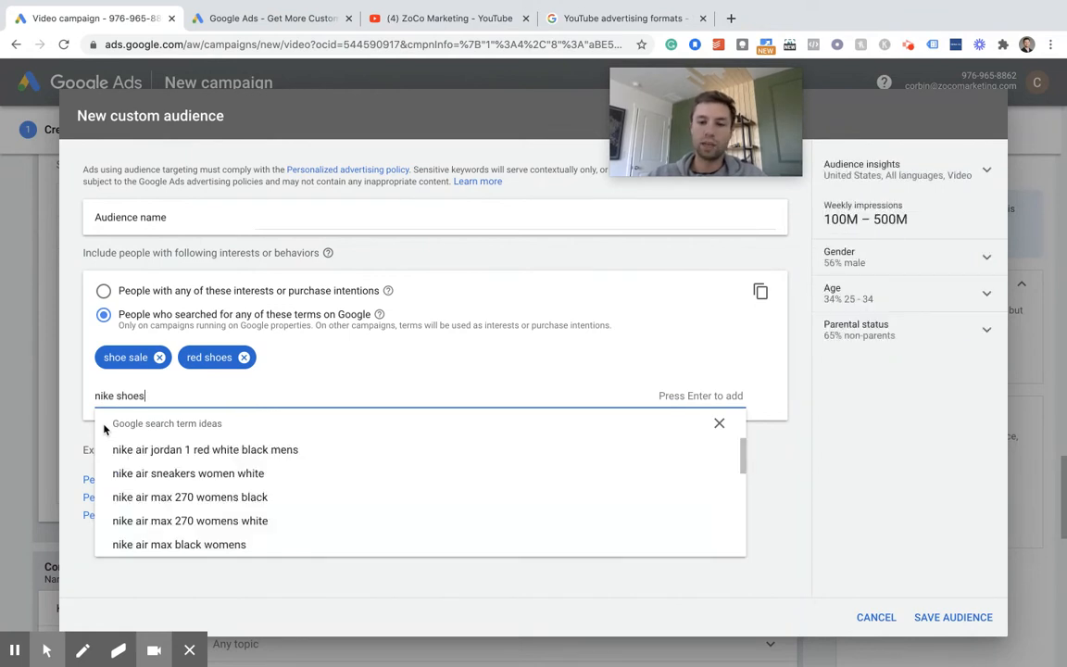
{"action": "key", "text": "Return"}
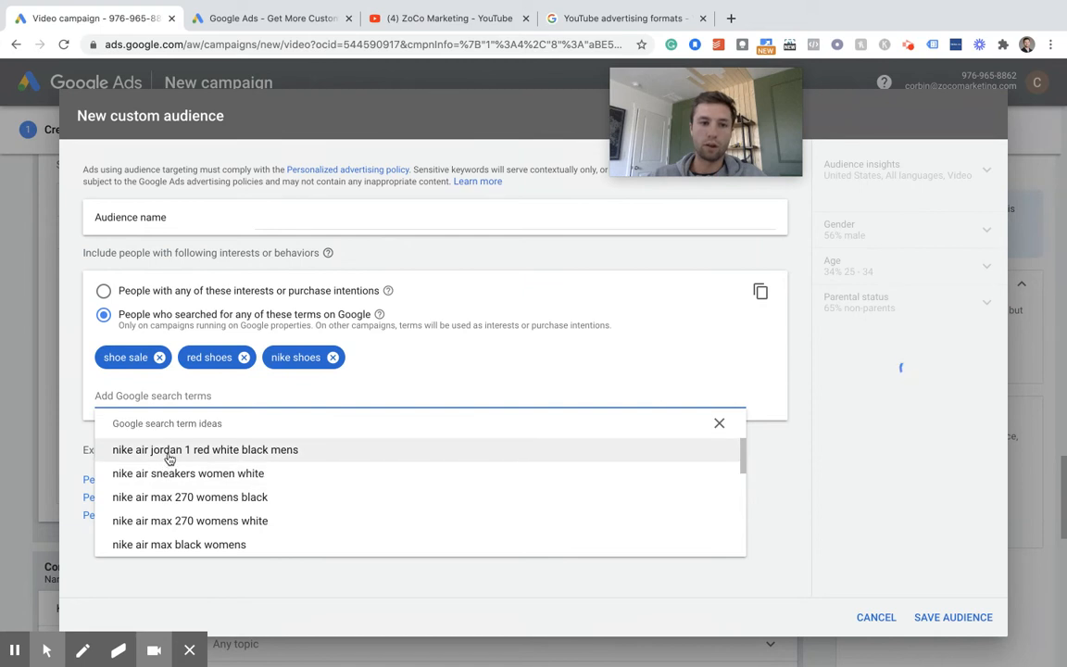
{"action": "left_click", "coordinate": [169, 454]}
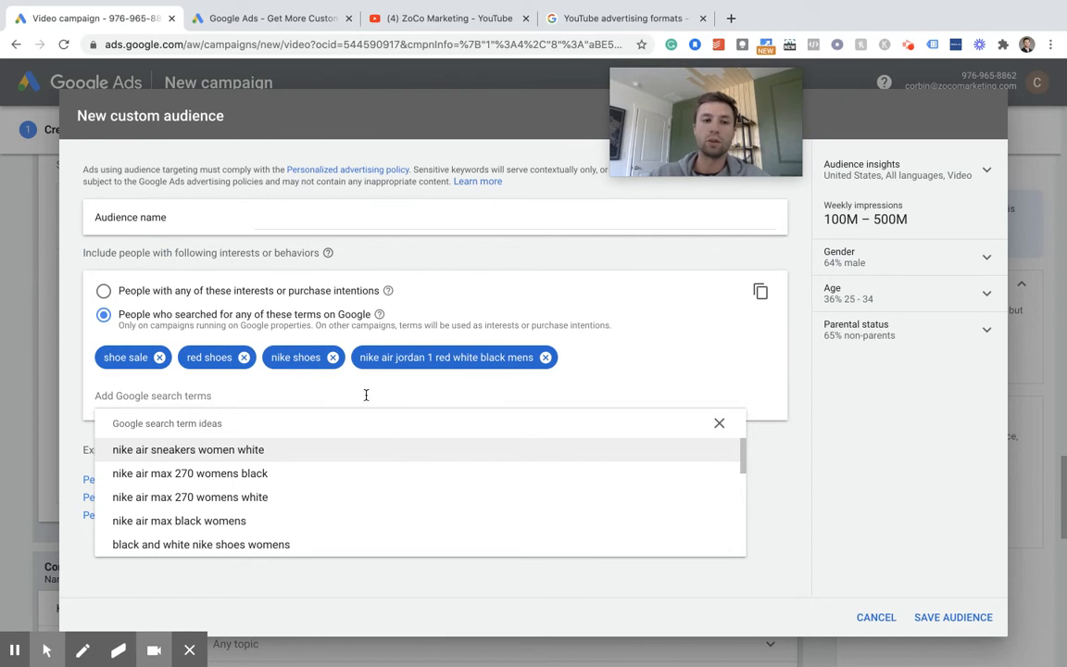
- Name the custom audience "Shoes Custom Intent", check its weekly impressions estimate and save it
{"action": "left_click", "coordinate": [382, 213]}
{"action": "type", "text": "Shoes"}
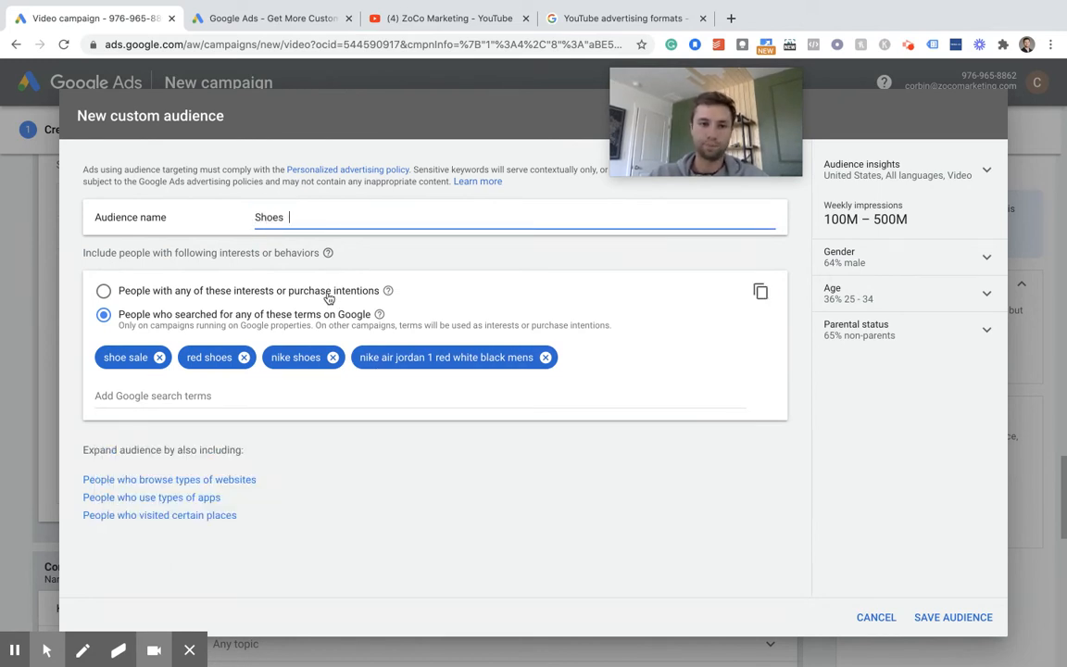
{"action": "type", "text": "  Cut"}
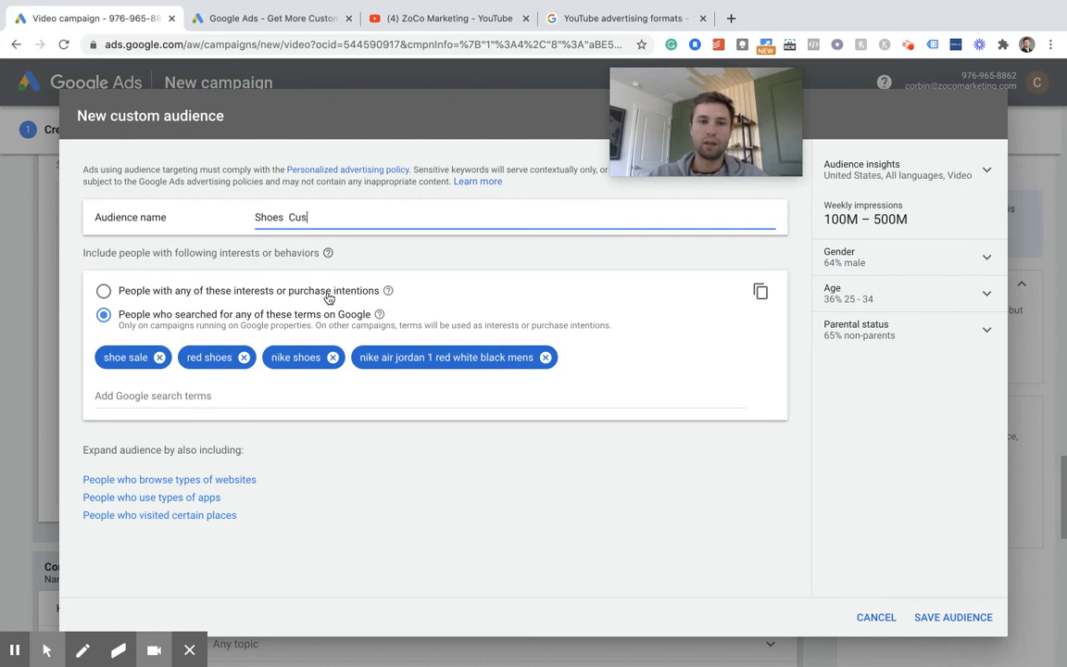
{"action": "type", "text": "stom Int"}
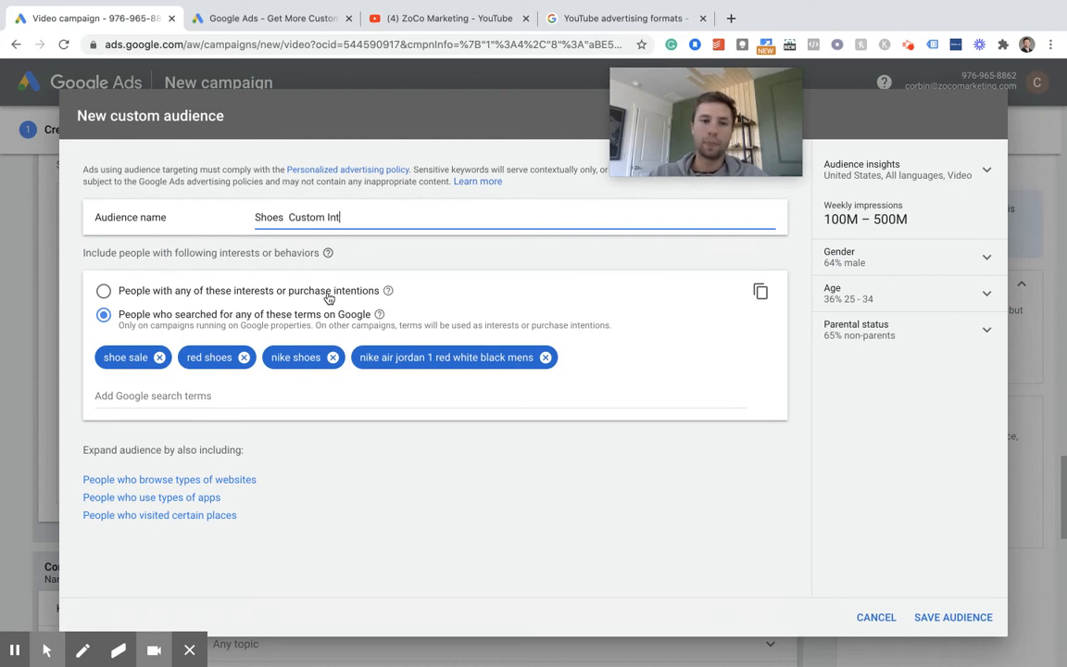
{"action": "type", "text": "ent"}
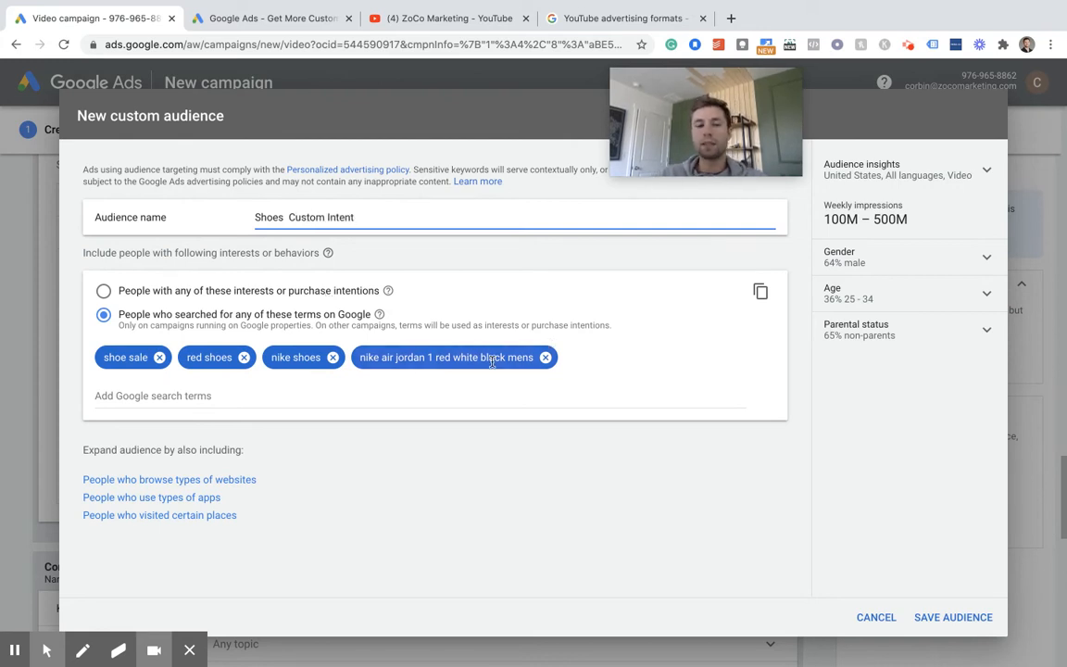
{"action": "left_click", "coordinate": [241, 393]}
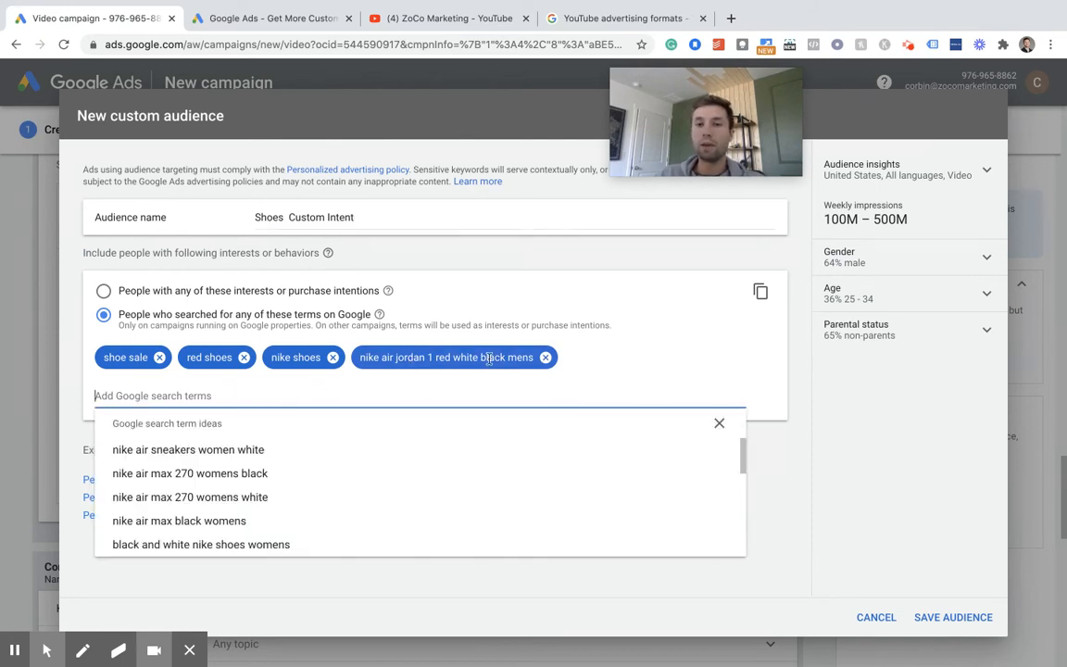
{"action": "left_click_drag", "start_coordinate": [825, 219], "coordinate": [908, 220]}
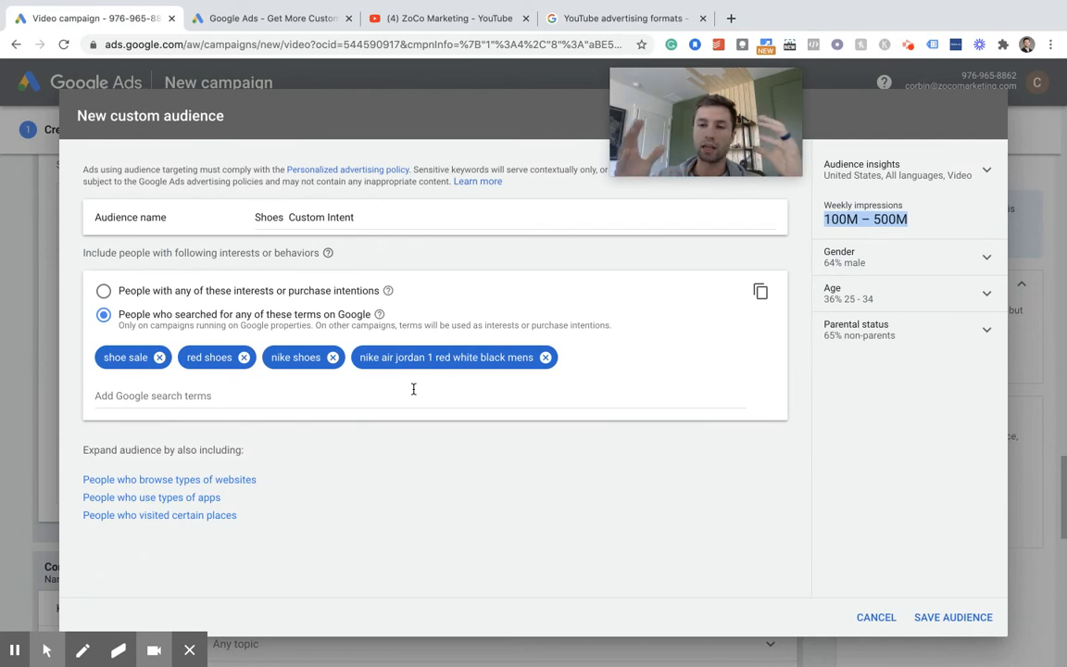
{"action": "left_click", "coordinate": [944, 616]}
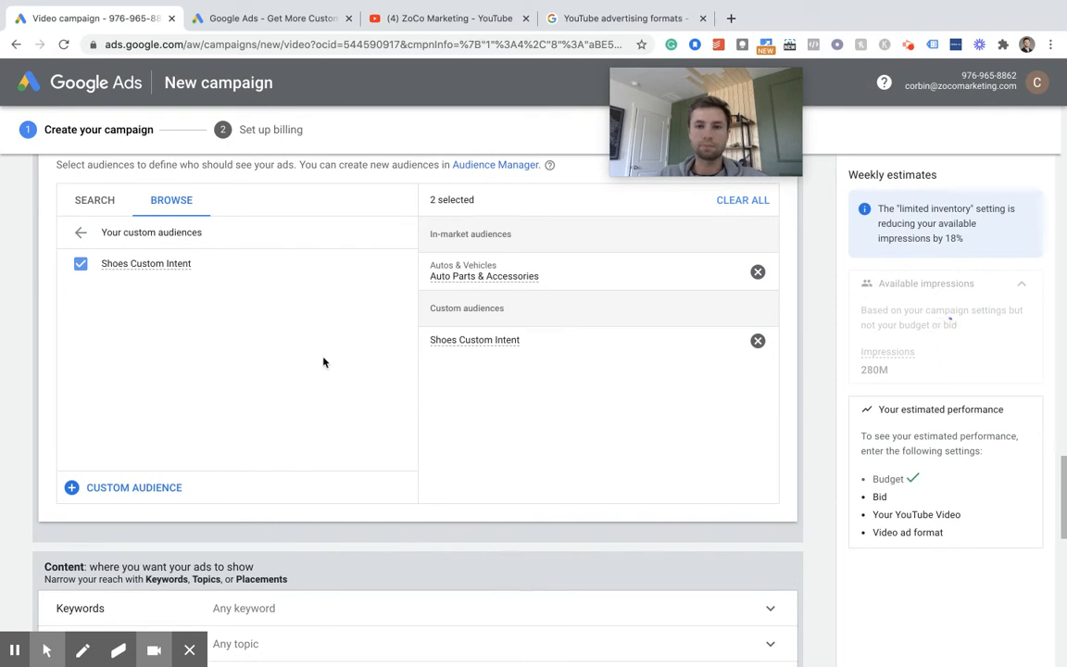
{"action": "scroll", "coordinate": [368, 319], "scroll_direction": "down", "scroll_amount": 3}
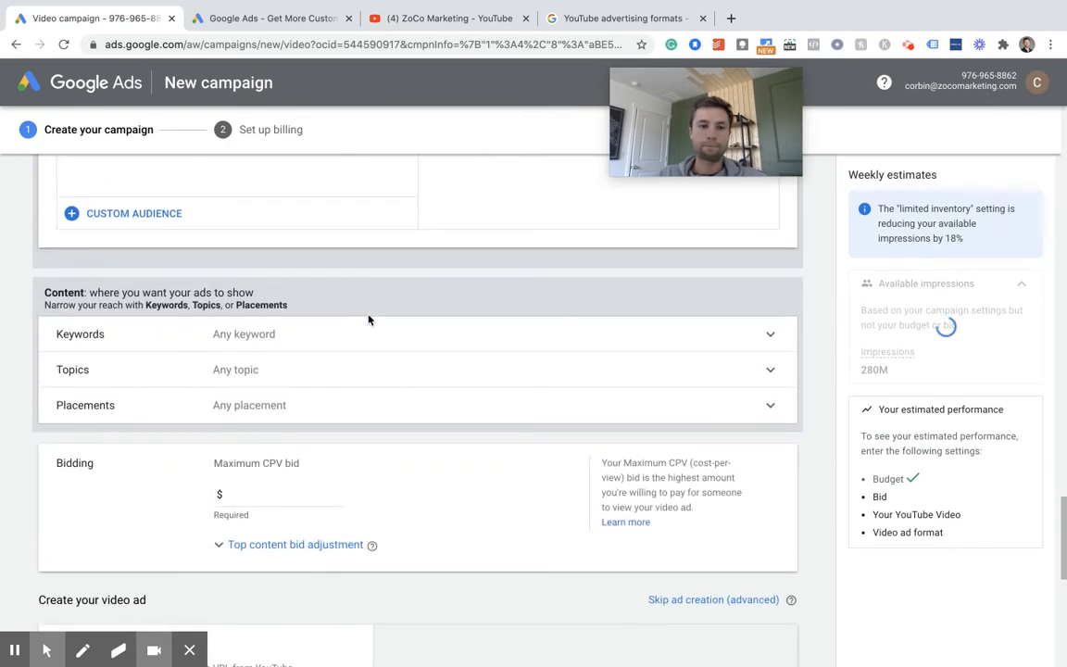
{"action": "scroll", "coordinate": [368, 320], "scroll_direction": "up", "scroll_amount": 1}
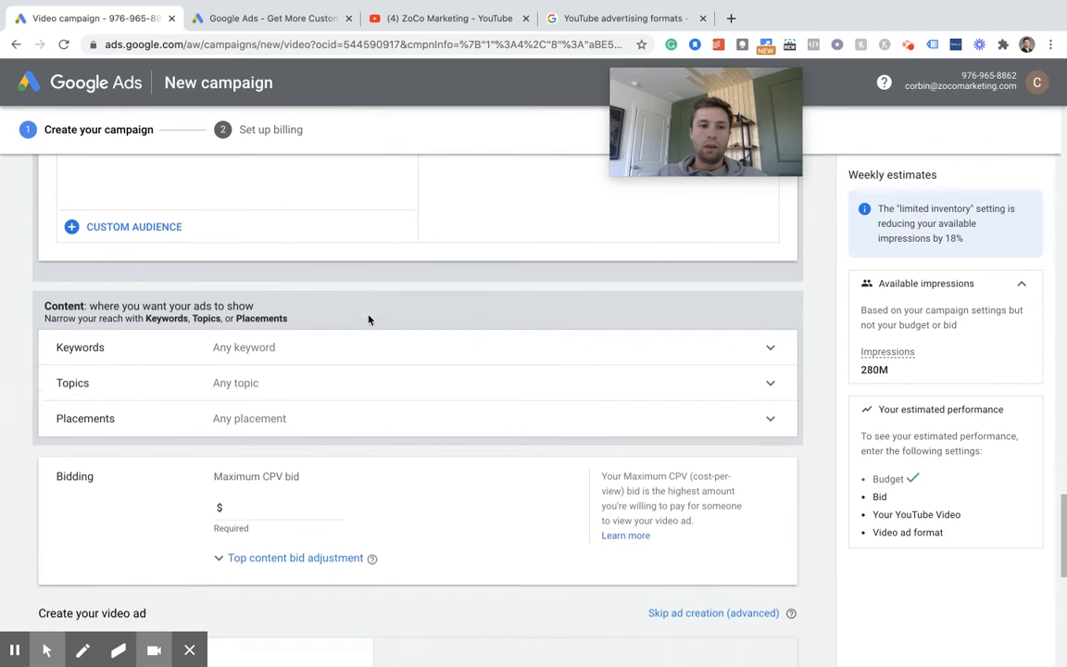
{"action": "scroll", "coordinate": [369, 319], "scroll_direction": "down", "scroll_amount": 1}
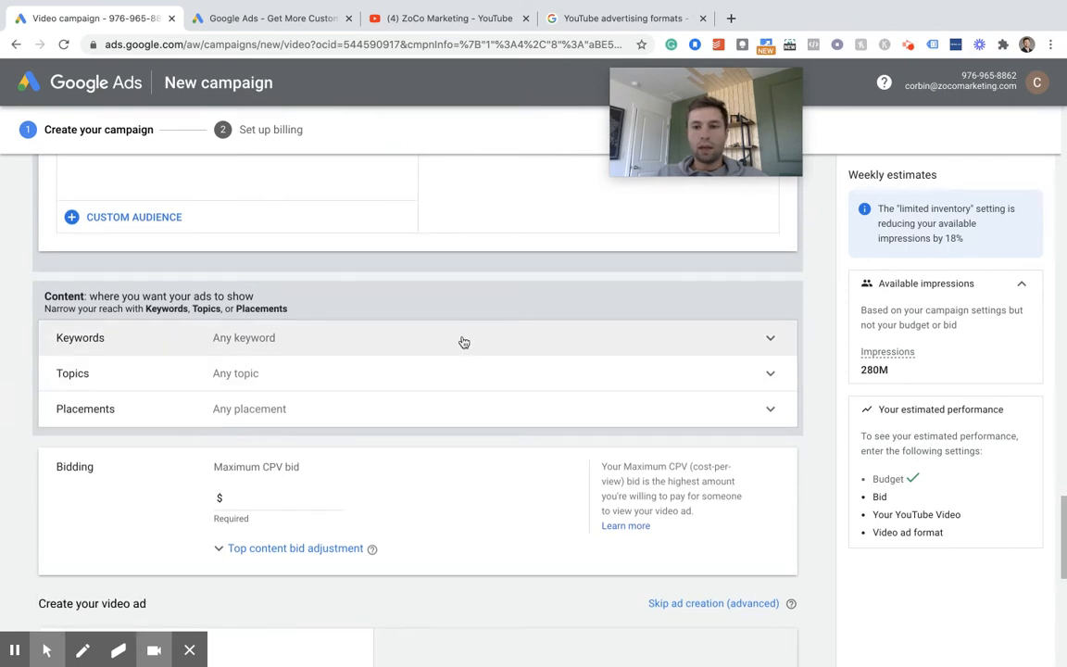
- Open the keyword targeting settings under Content and review the keyword entry and keyword ideas options
{"action": "left_click", "coordinate": [519, 337]}
{"action": "scroll", "coordinate": [304, 427], "scroll_direction": "down", "scroll_amount": 1}
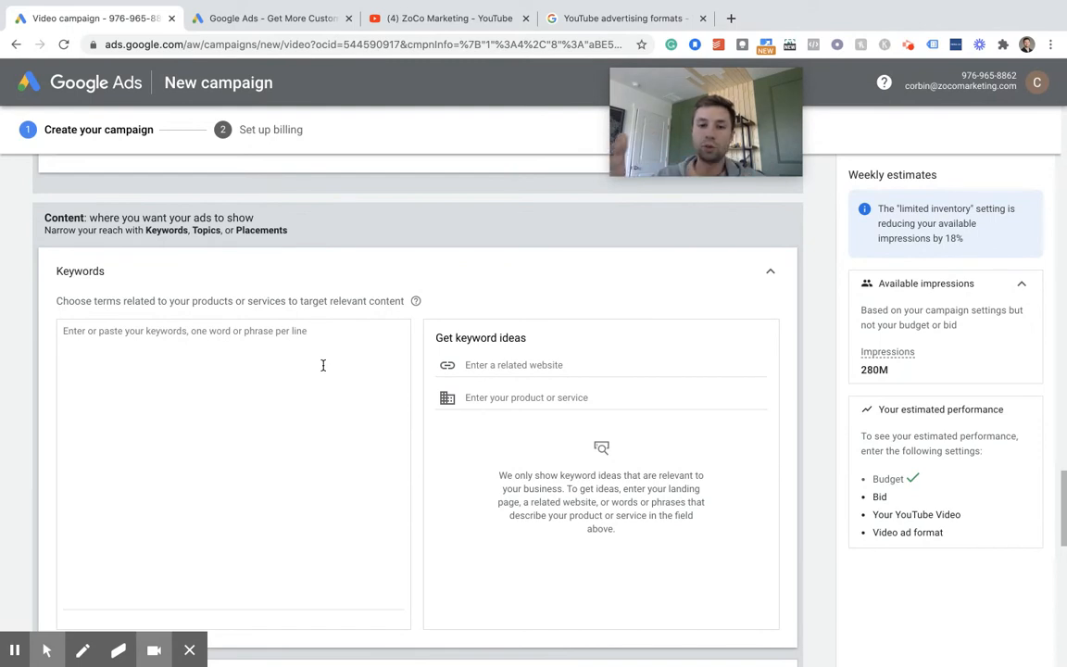
{"action": "left_click", "coordinate": [205, 345]}
{"action": "scroll", "coordinate": [308, 337], "scroll_direction": "down", "scroll_amount": 1}
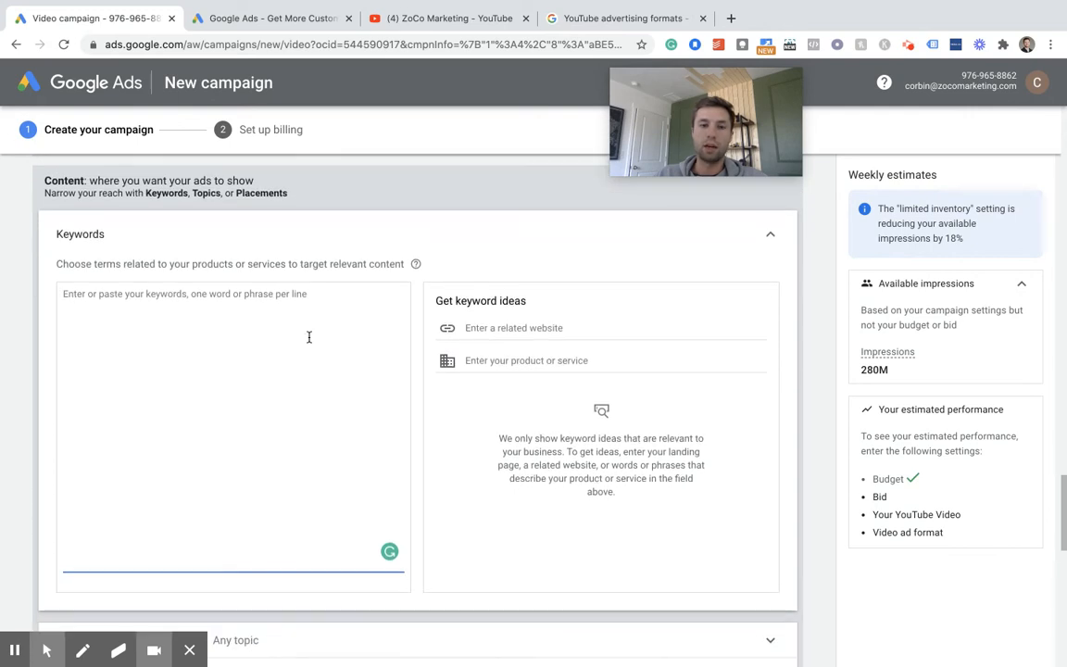
{"action": "scroll", "coordinate": [308, 337], "scroll_direction": "down", "scroll_amount": 1}
{"action": "scroll", "coordinate": [309, 337], "scroll_direction": "down", "scroll_amount": 4}
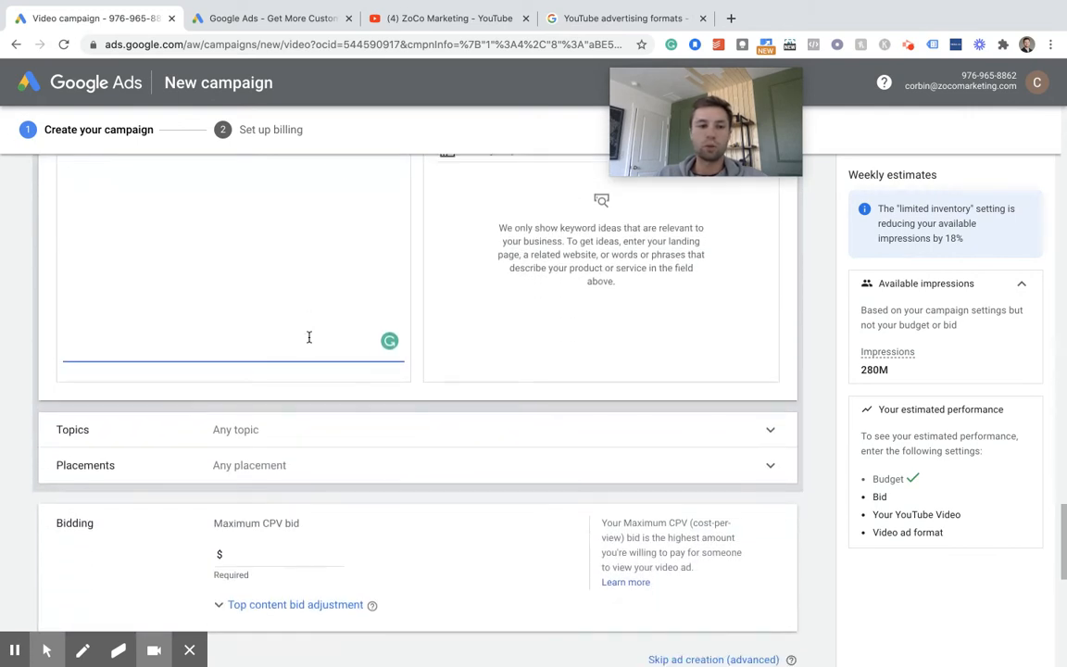
{"action": "scroll", "coordinate": [309, 337], "scroll_direction": "down", "scroll_amount": 2}
- Open the topic targeting settings and browse the available topics, including the Home & Garden and Bed & Bath subtopics
{"action": "left_click", "coordinate": [417, 330]}
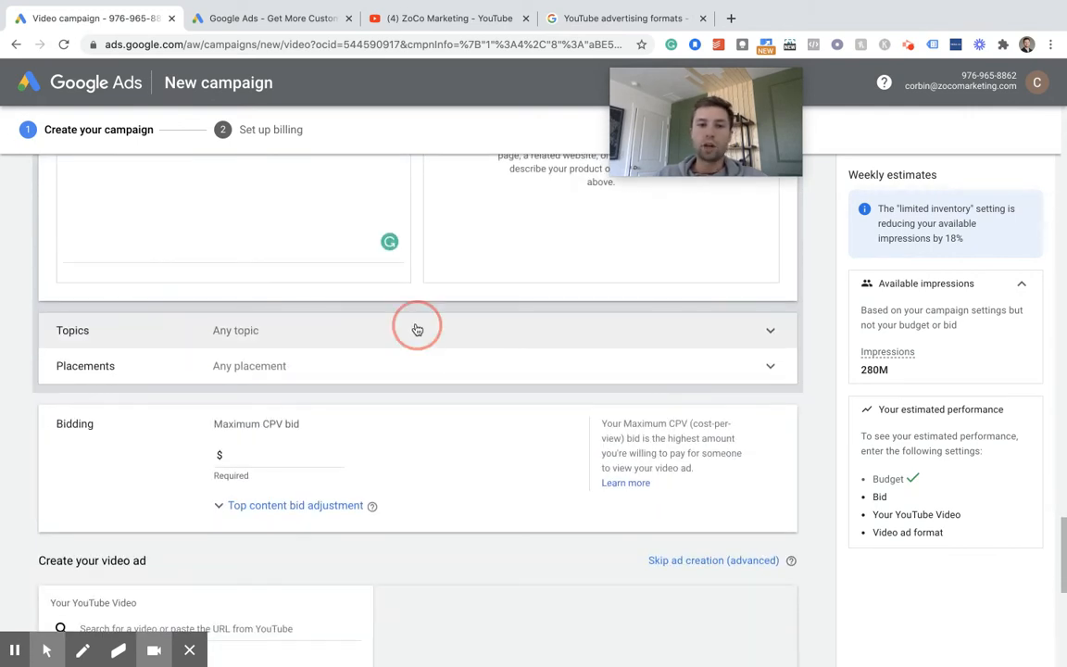
{"action": "scroll", "coordinate": [381, 345], "scroll_direction": "down", "scroll_amount": 3}
{"action": "scroll", "coordinate": [281, 441], "scroll_direction": "down", "scroll_amount": 10}
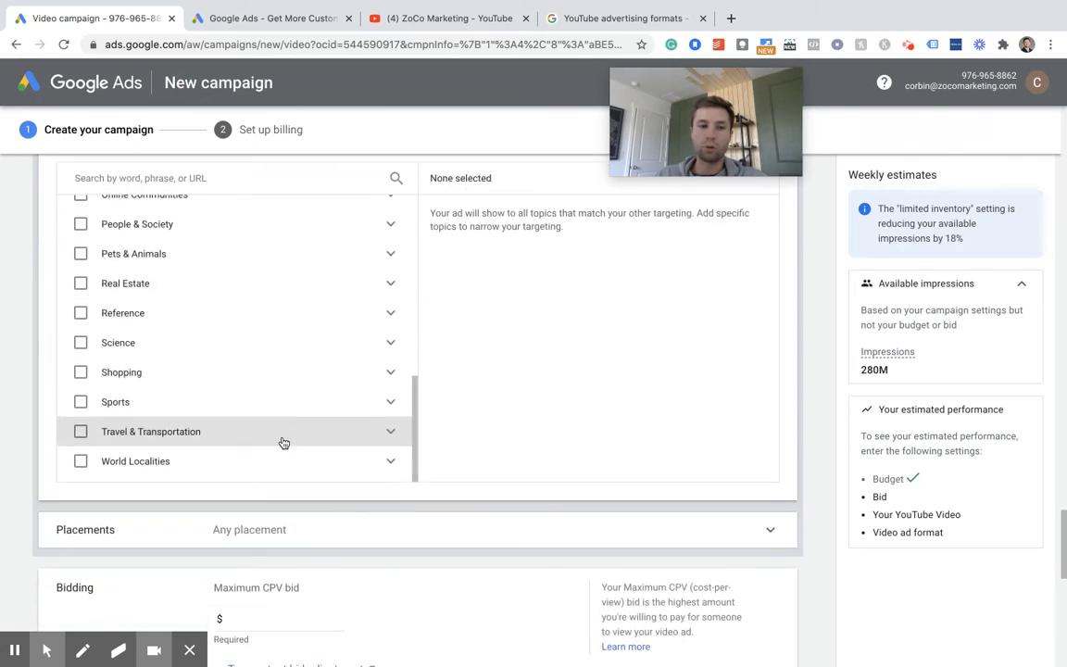
{"action": "scroll", "coordinate": [288, 403], "scroll_direction": "up", "scroll_amount": 5}
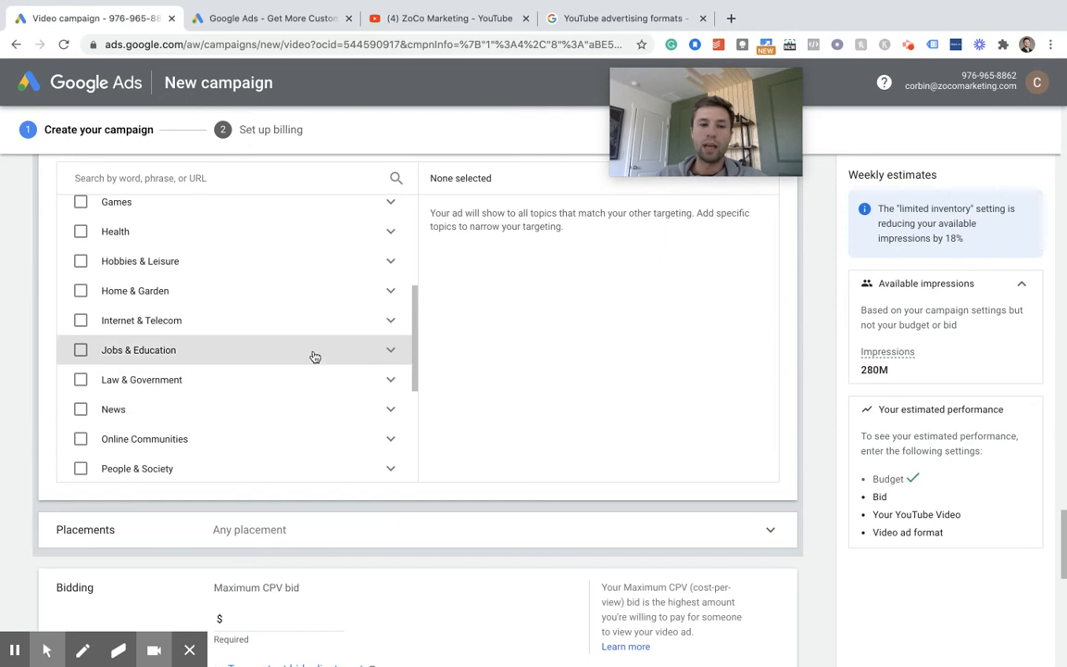
{"action": "left_click", "coordinate": [390, 292]}
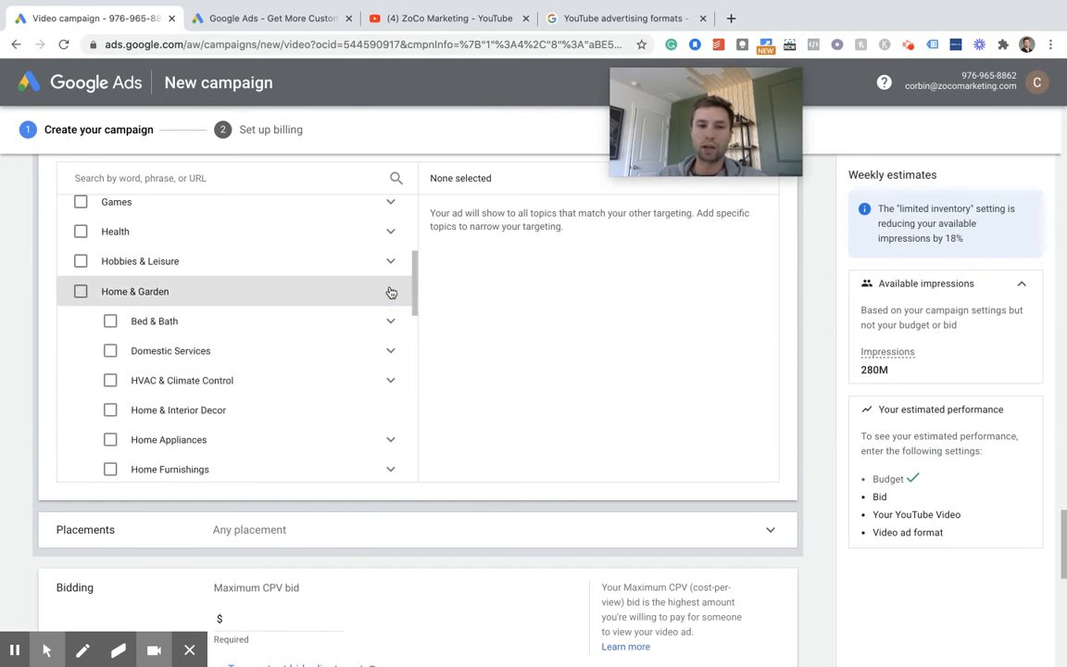
{"action": "left_click", "coordinate": [390, 322]}
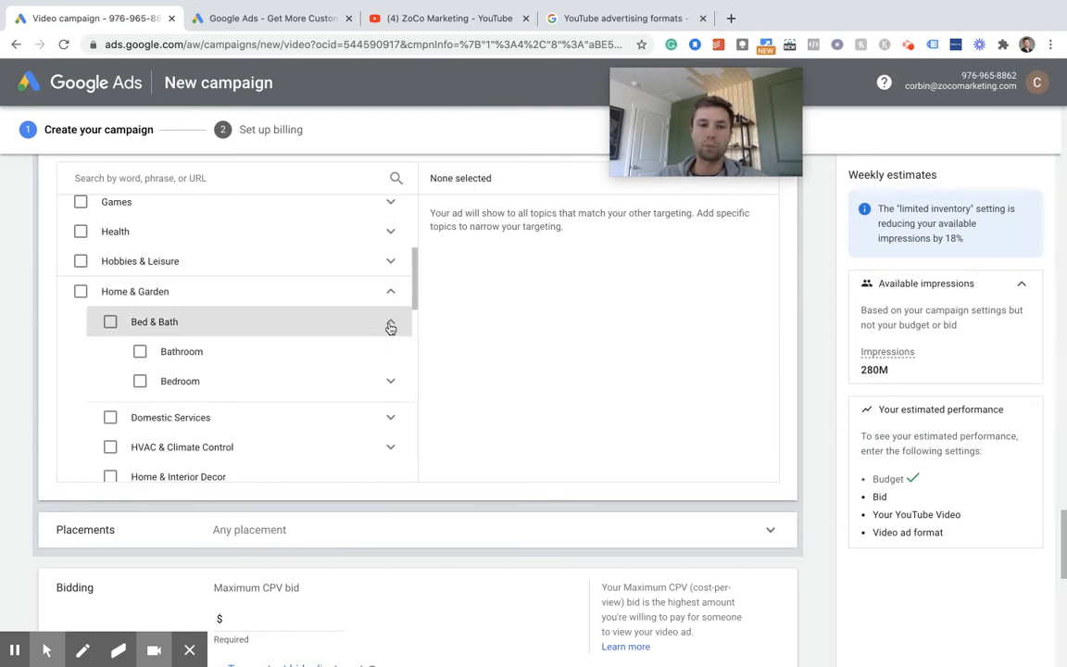
{"action": "left_click", "coordinate": [390, 322]}
{"action": "scroll", "coordinate": [260, 371], "scroll_direction": "down", "scroll_amount": 2}
- Open the placement targeting settings and search YouTube channels for "shoes"
{"action": "left_click", "coordinate": [372, 529]}
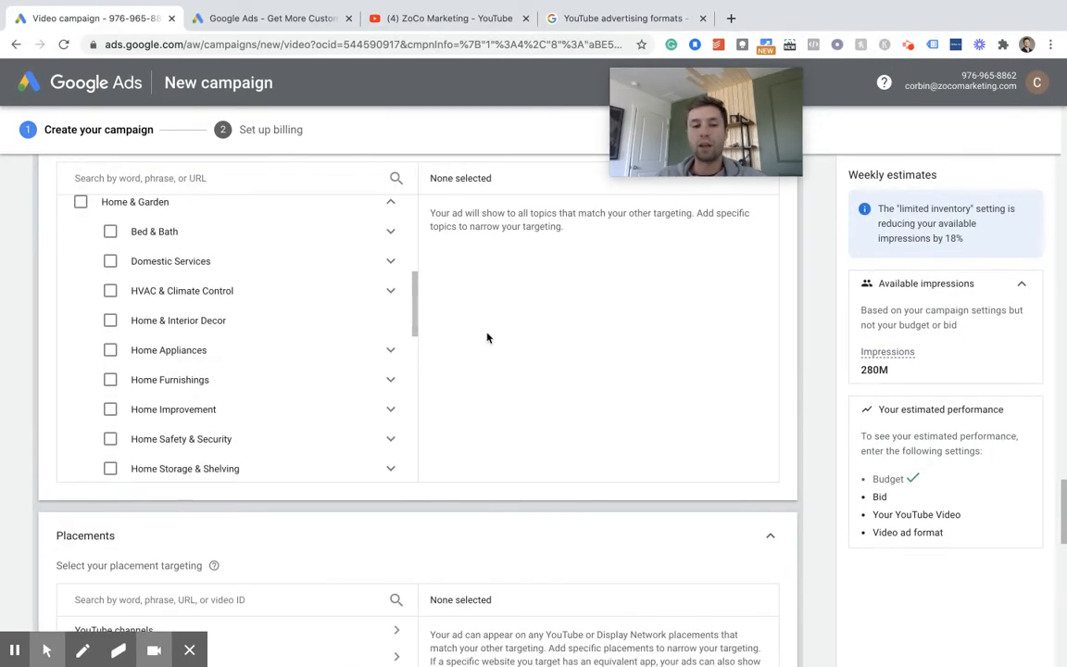
{"action": "scroll", "coordinate": [487, 337], "scroll_direction": "down", "scroll_amount": 4}
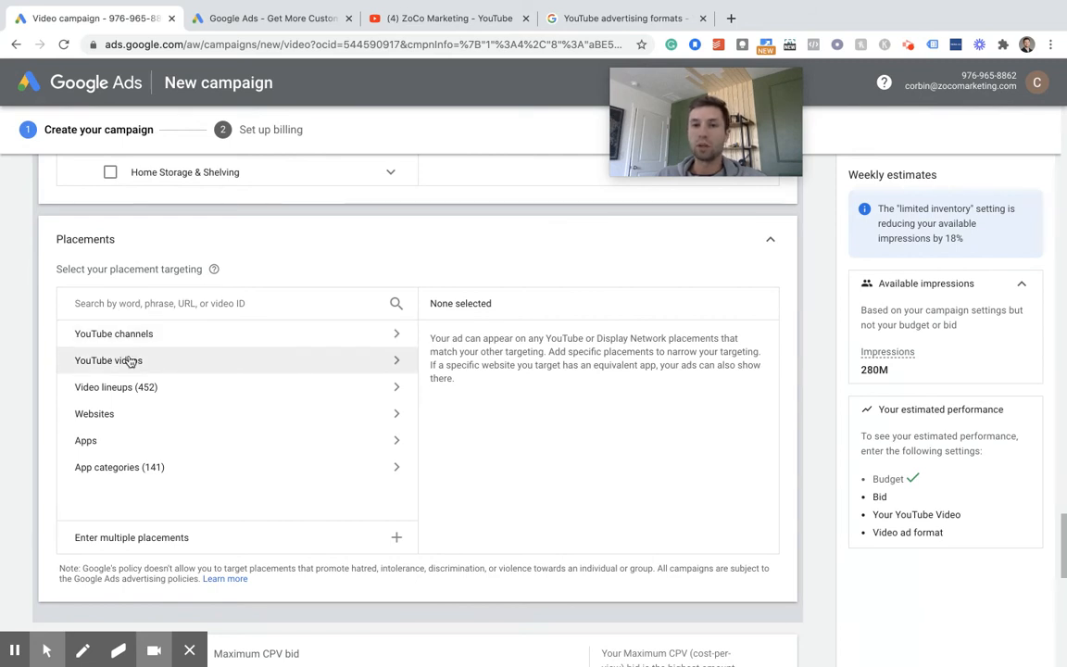
{"action": "left_click", "coordinate": [149, 334]}
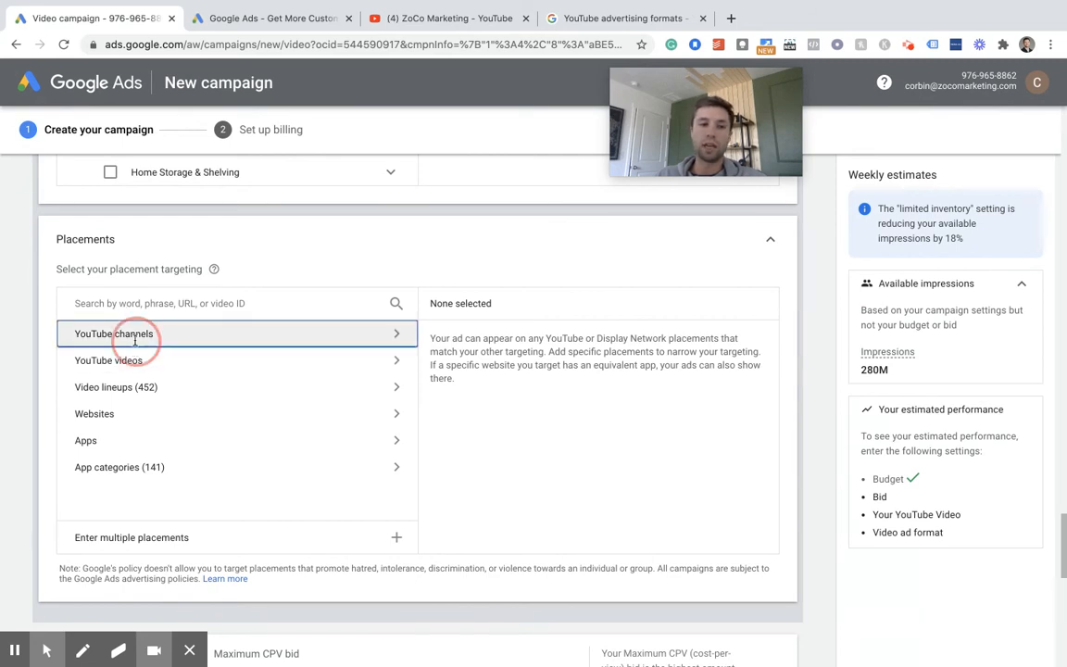
{"action": "left_click", "coordinate": [190, 304]}
{"action": "type", "text": "shoes"}
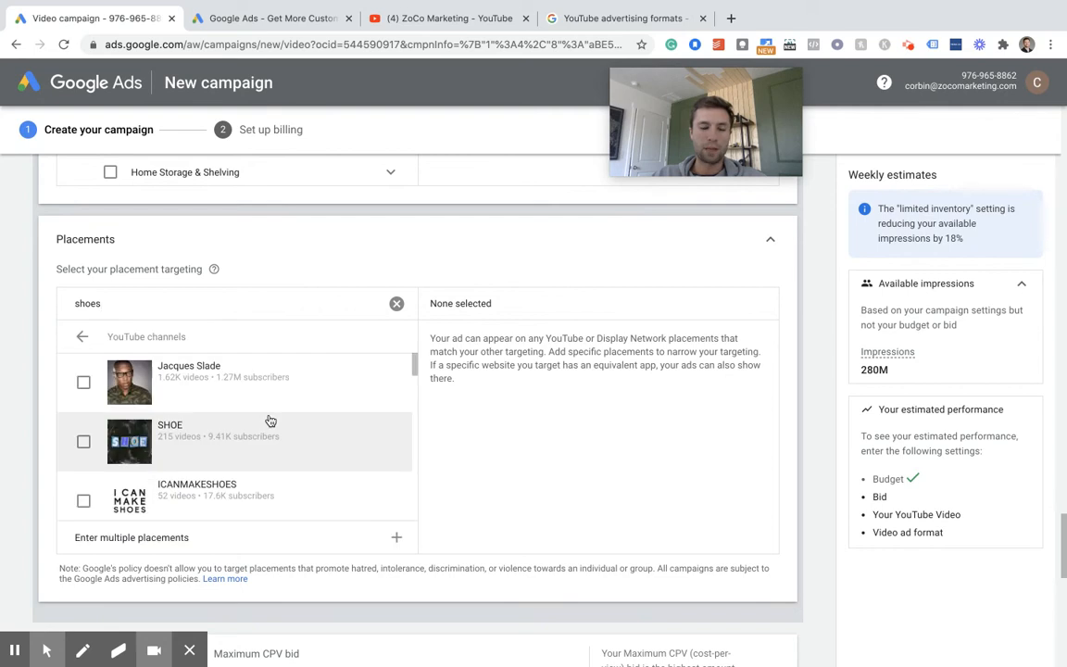
- Examine the suggested YouTube channels for "shoes" as possible ad placements
{"action": "scroll", "coordinate": [239, 433], "scroll_direction": "down", "scroll_amount": 1}
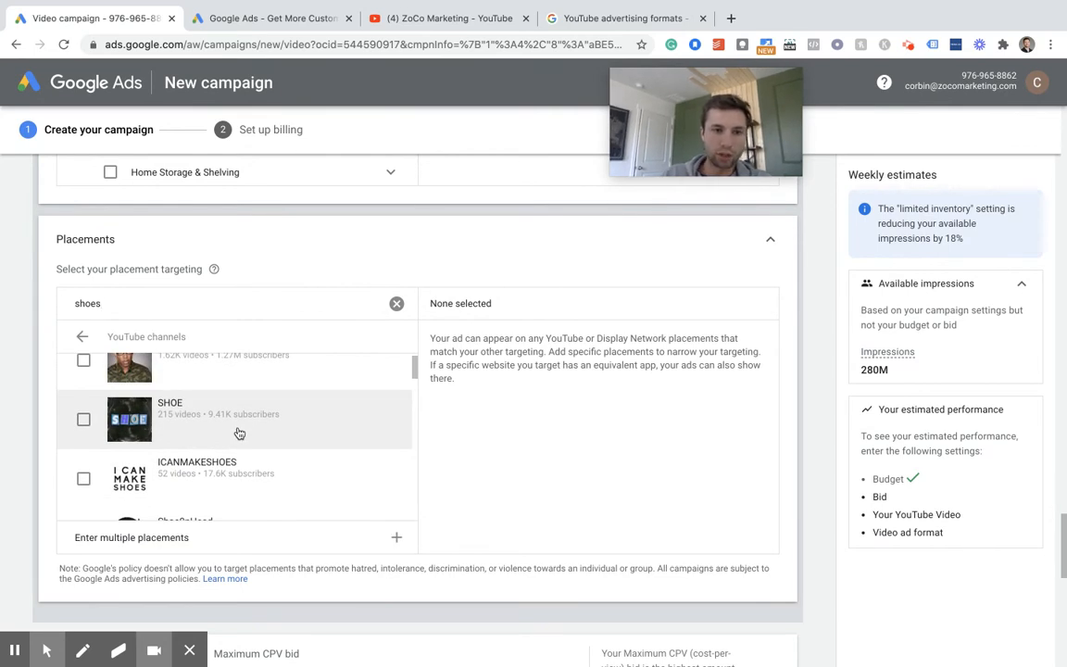
{"action": "scroll", "coordinate": [213, 431], "scroll_direction": "down", "scroll_amount": 1}
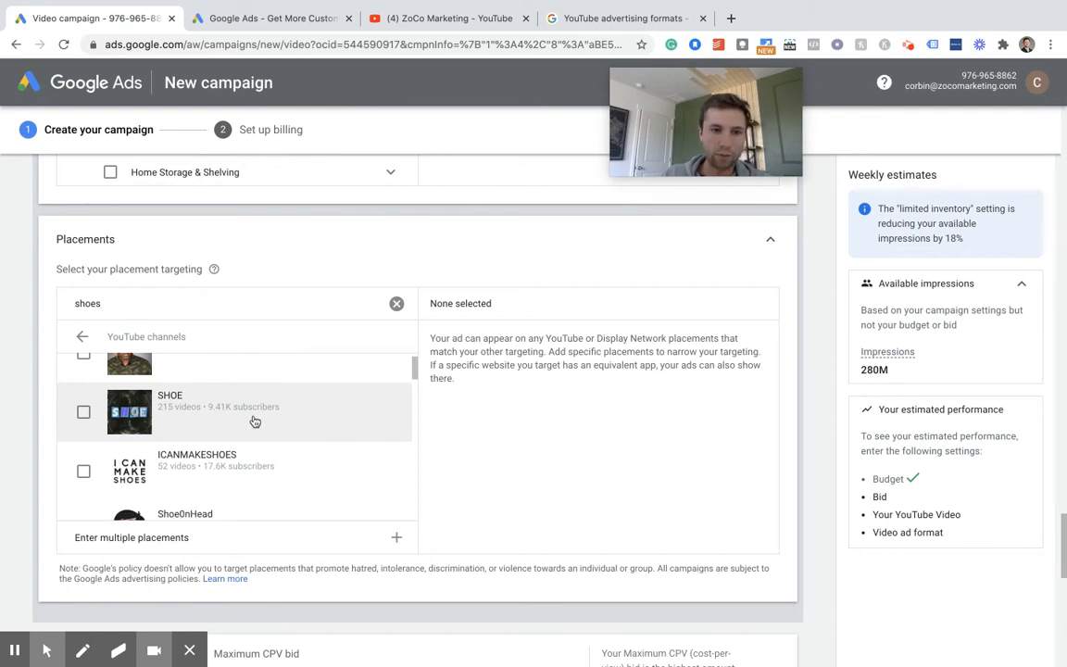
{"action": "scroll", "coordinate": [250, 426], "scroll_direction": "down", "scroll_amount": 3}
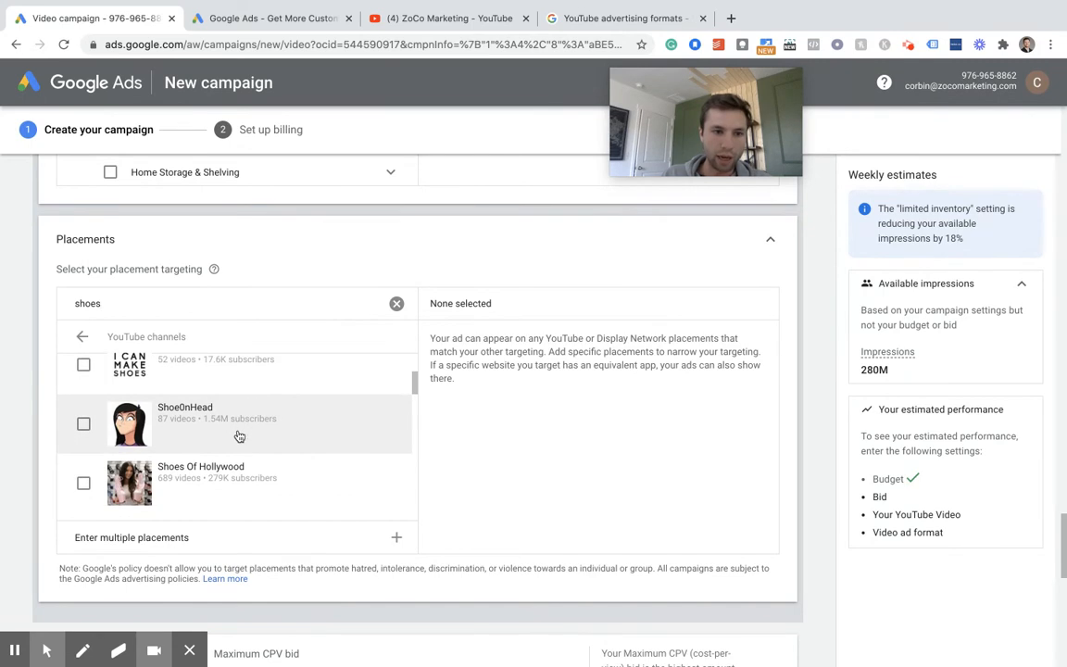
{"action": "scroll", "coordinate": [260, 431], "scroll_direction": "down", "scroll_amount": 1}
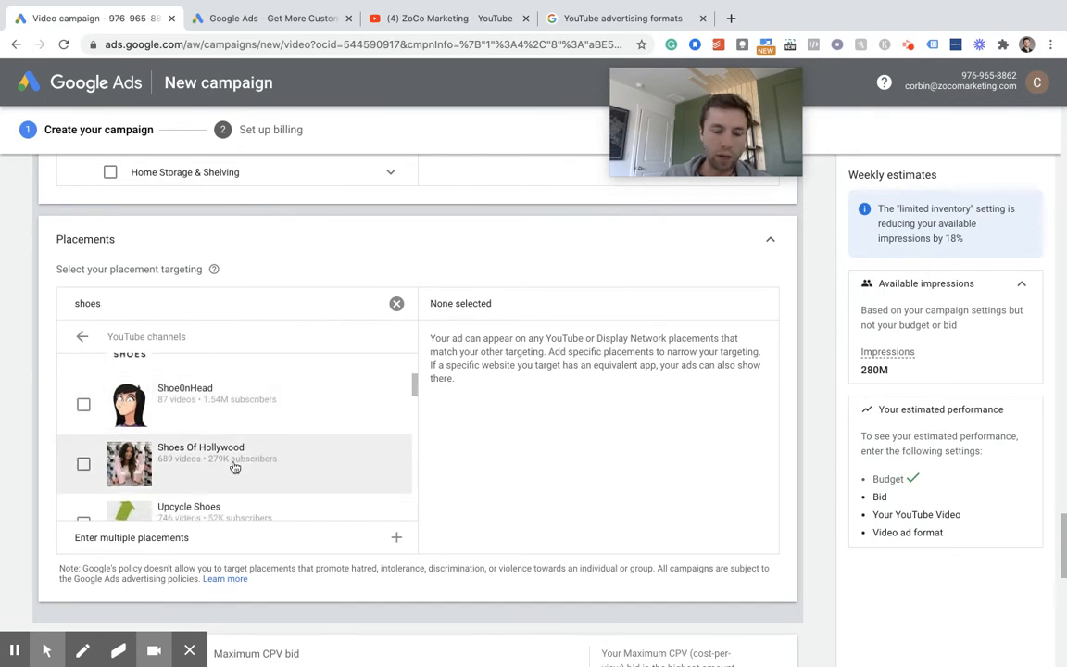
{"action": "scroll", "coordinate": [238, 473], "scroll_direction": "up", "scroll_amount": 1}
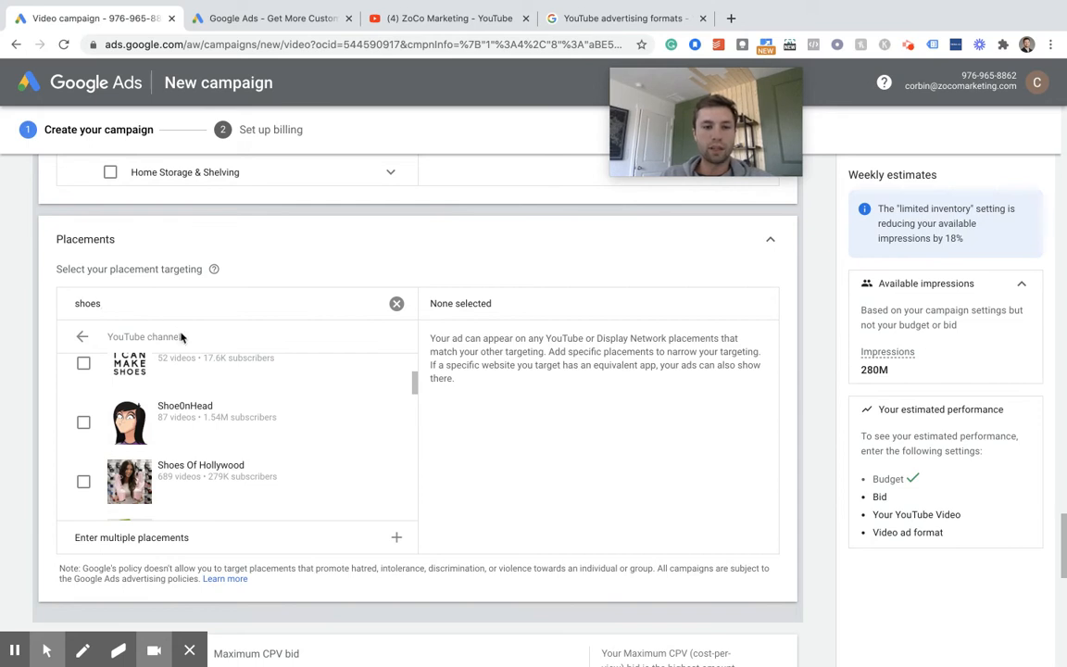
{"action": "scroll", "coordinate": [209, 415], "scroll_direction": "down", "scroll_amount": 2}
{"action": "scroll", "coordinate": [210, 416], "scroll_direction": "down", "scroll_amount": 3}
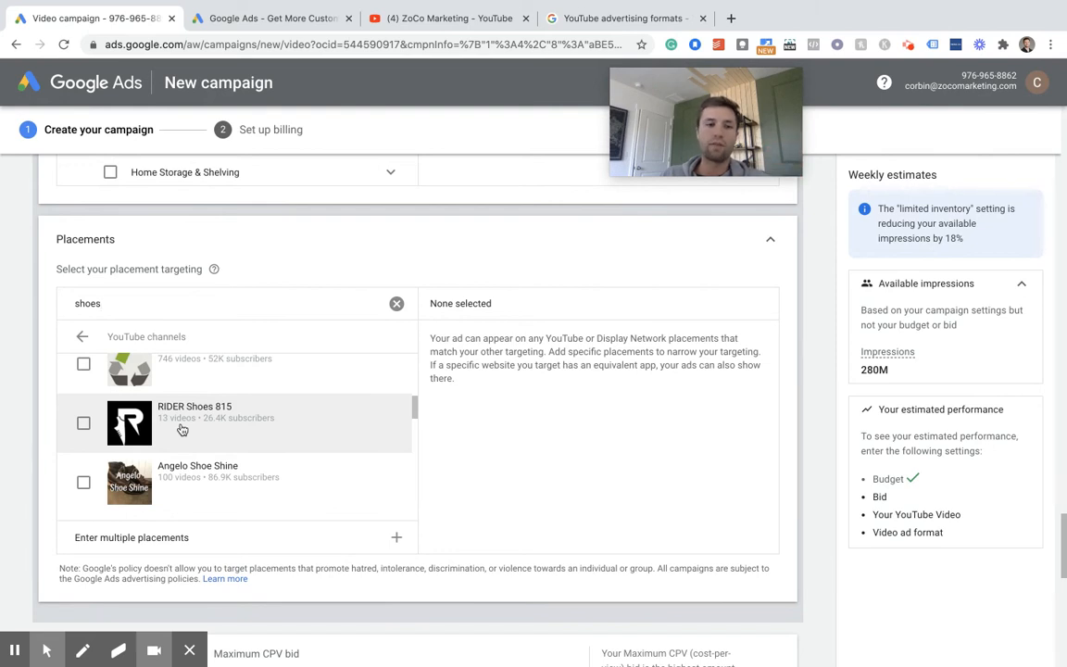
{"action": "scroll", "coordinate": [185, 408], "scroll_direction": "up", "scroll_amount": 3}
- Return to the placement categories and view the YouTube video suggestions for "shoes" and the option for entering multiple placements
{"action": "left_click", "coordinate": [81, 336]}
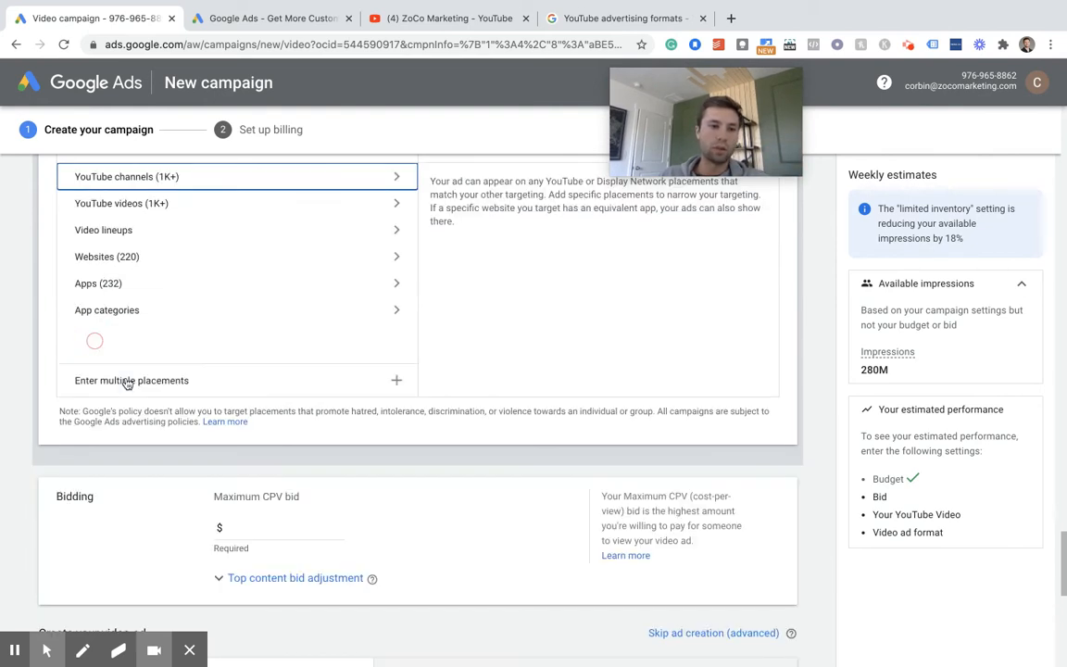
{"action": "scroll", "coordinate": [130, 288], "scroll_direction": "up", "scroll_amount": 1}
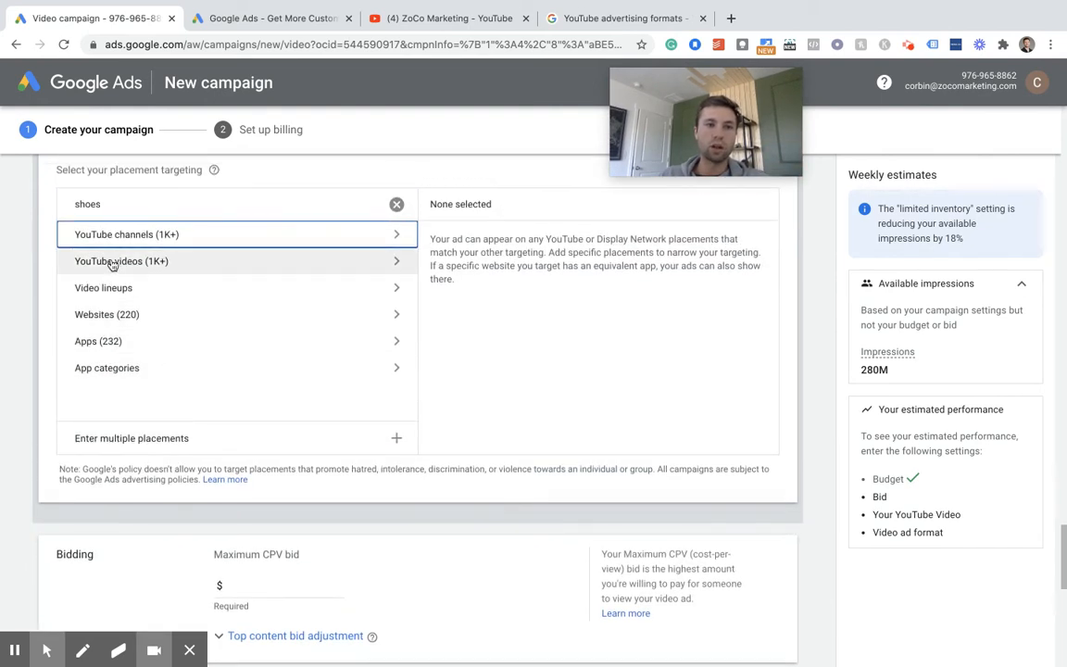
{"action": "left_click", "coordinate": [179, 270]}
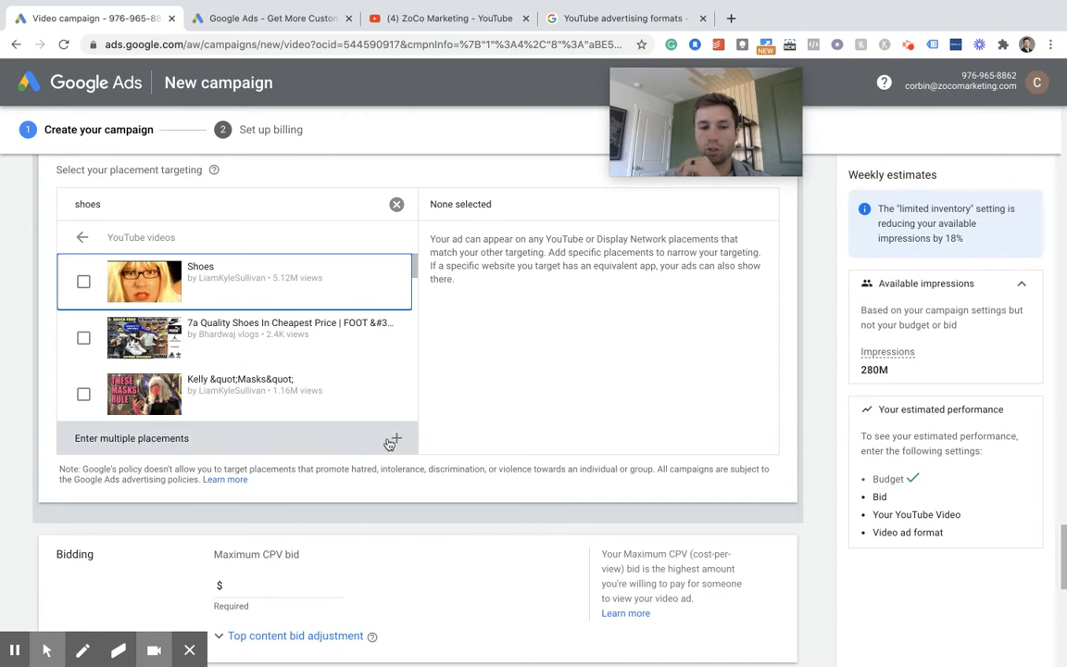
{"action": "left_click", "coordinate": [394, 440]}
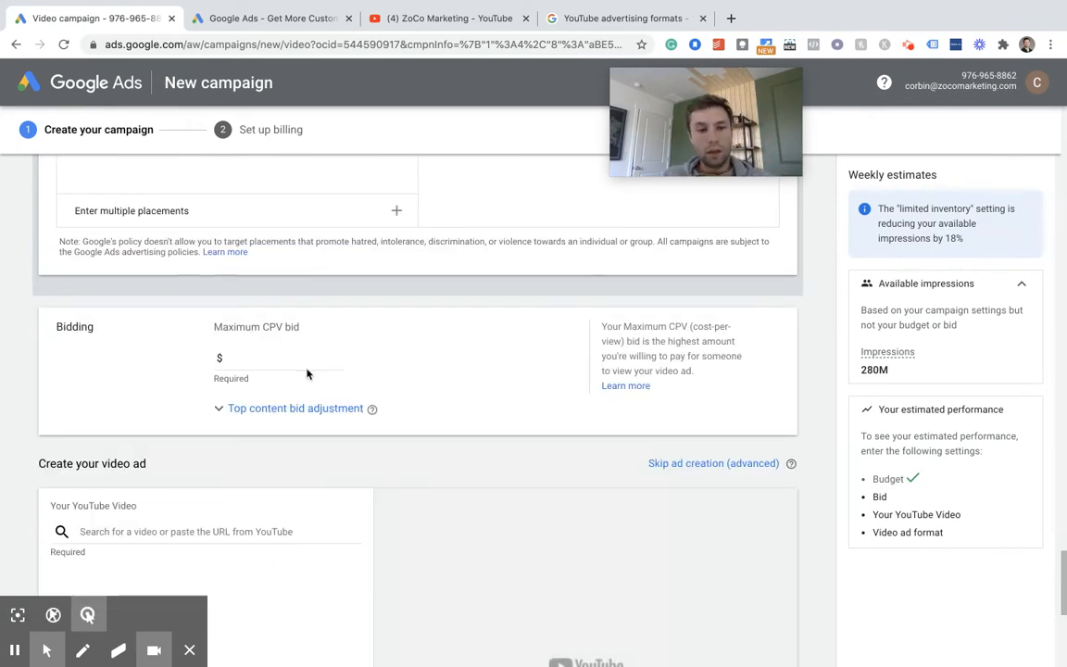
- Set the maximum CPV bid to $0.10
{"action": "left_click", "coordinate": [296, 363]}
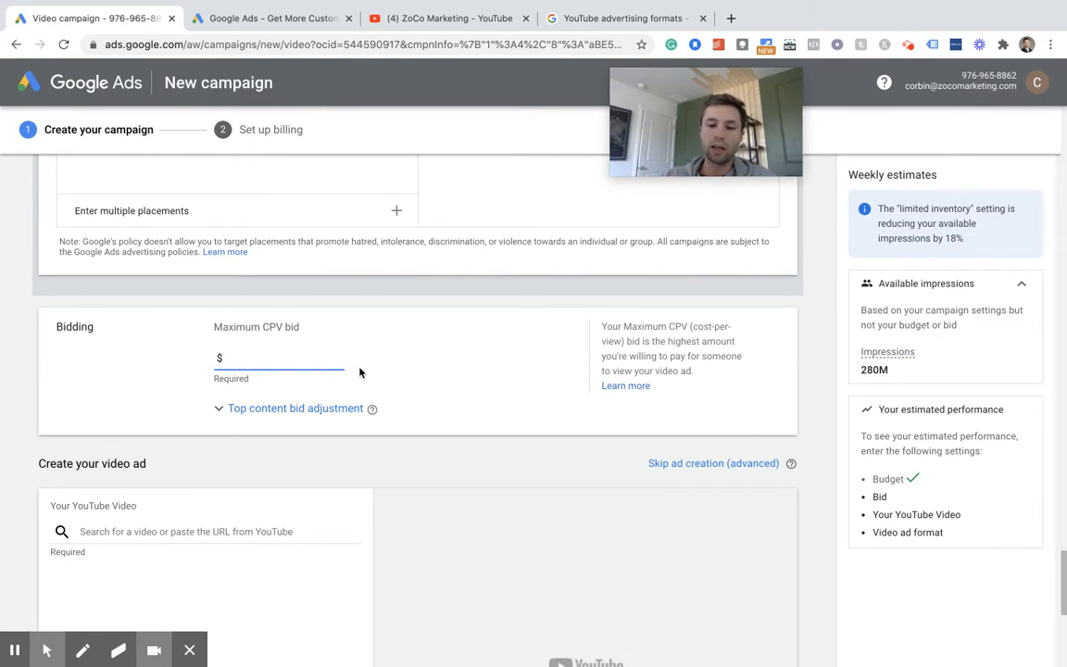
{"action": "type", "text": "10.00"}
{"action": "key", "text": "BackSpace"}
{"action": "key", "text": "BackSpace"}
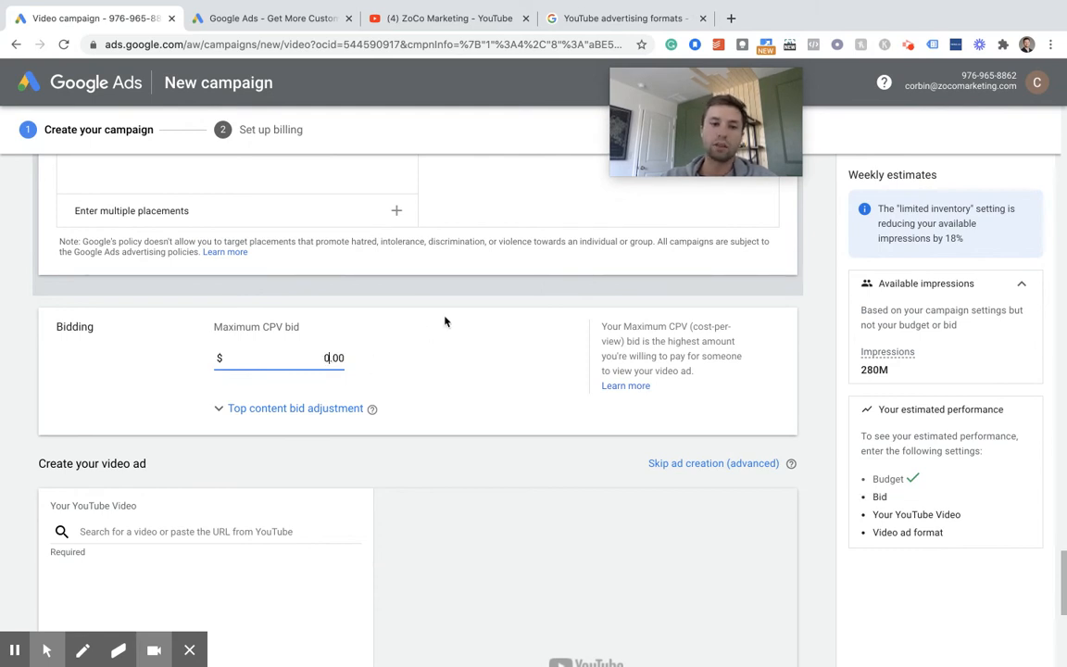
{"action": "key", "text": "Right"}
{"action": "type", "text": "1"}
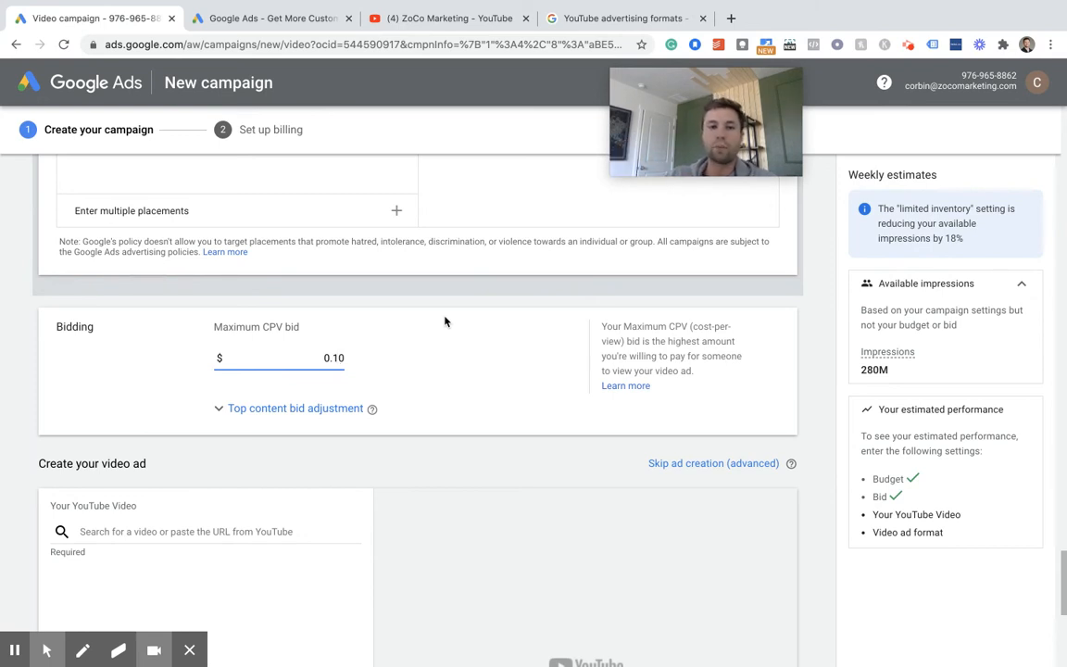
- Switch to YouTube, open "How To Set Up Your First TikTok Ad Campaign (Step By Step)" from the ZoCo Marketing channel and copy its URL
{"action": "scroll", "coordinate": [241, 375], "scroll_direction": "down", "scroll_amount": 1}
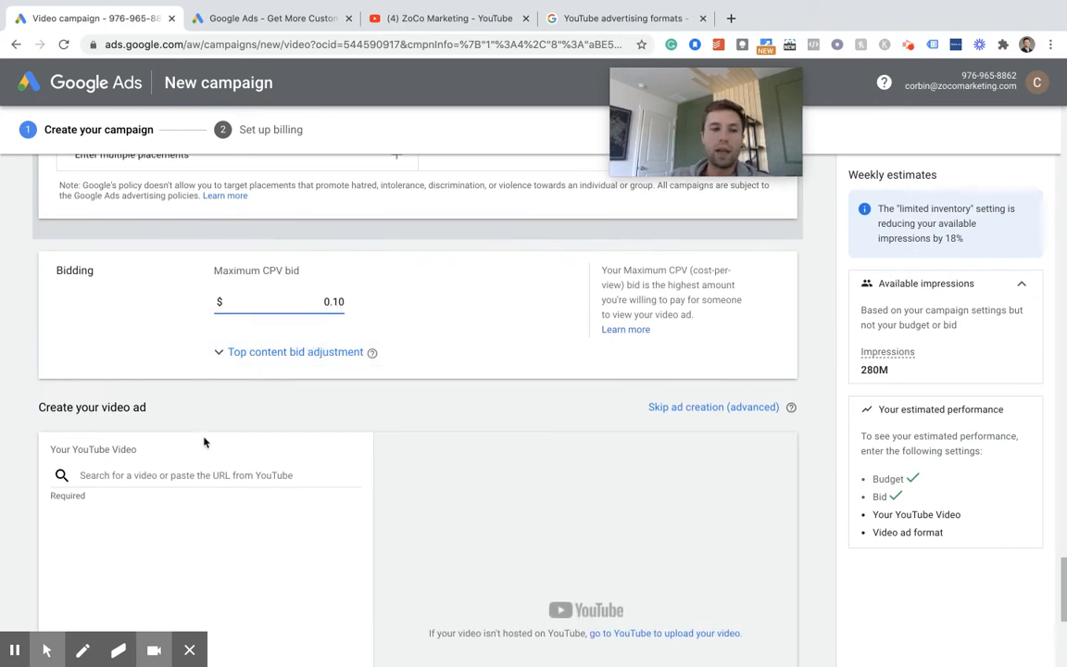
{"action": "scroll", "coordinate": [204, 442], "scroll_direction": "down", "scroll_amount": 3}
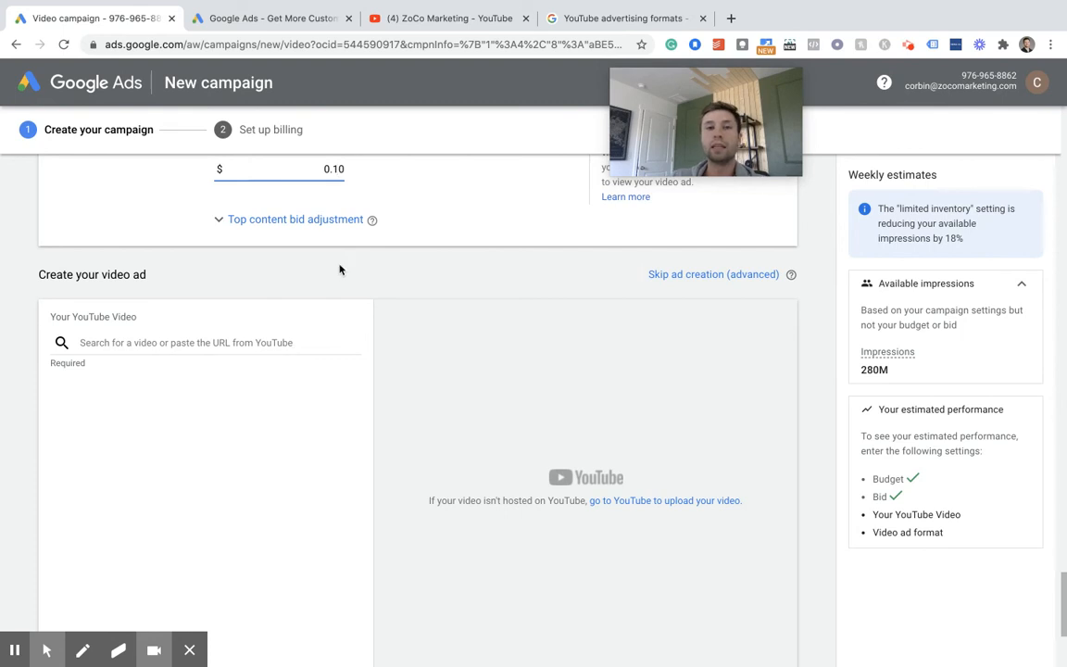
{"action": "left_click", "coordinate": [442, 13]}
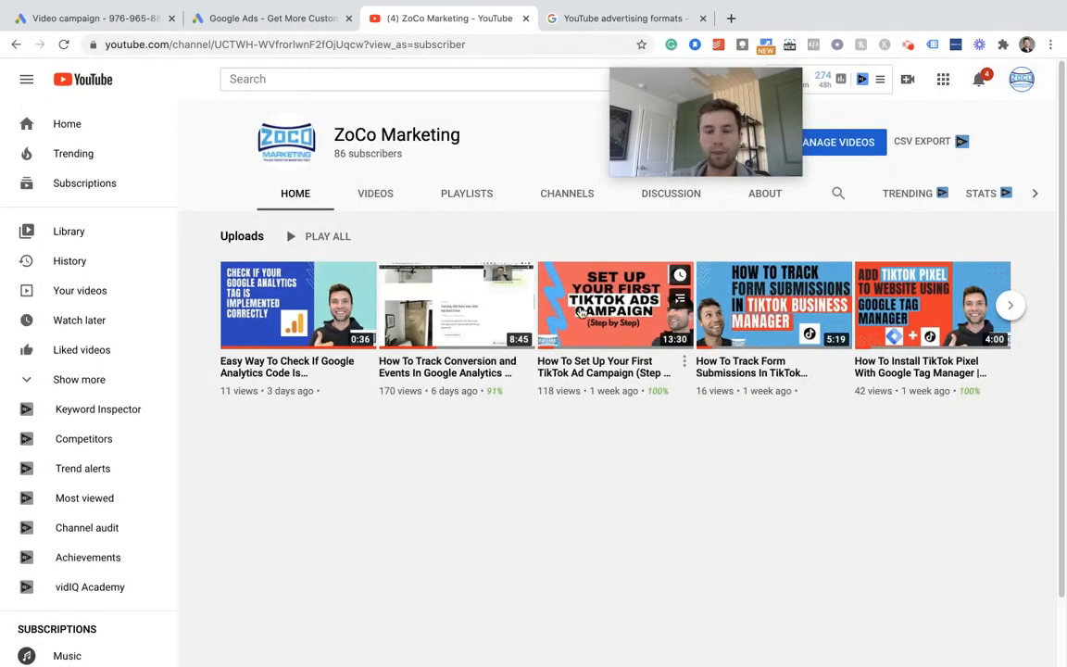
{"action": "left_click", "coordinate": [612, 312]}
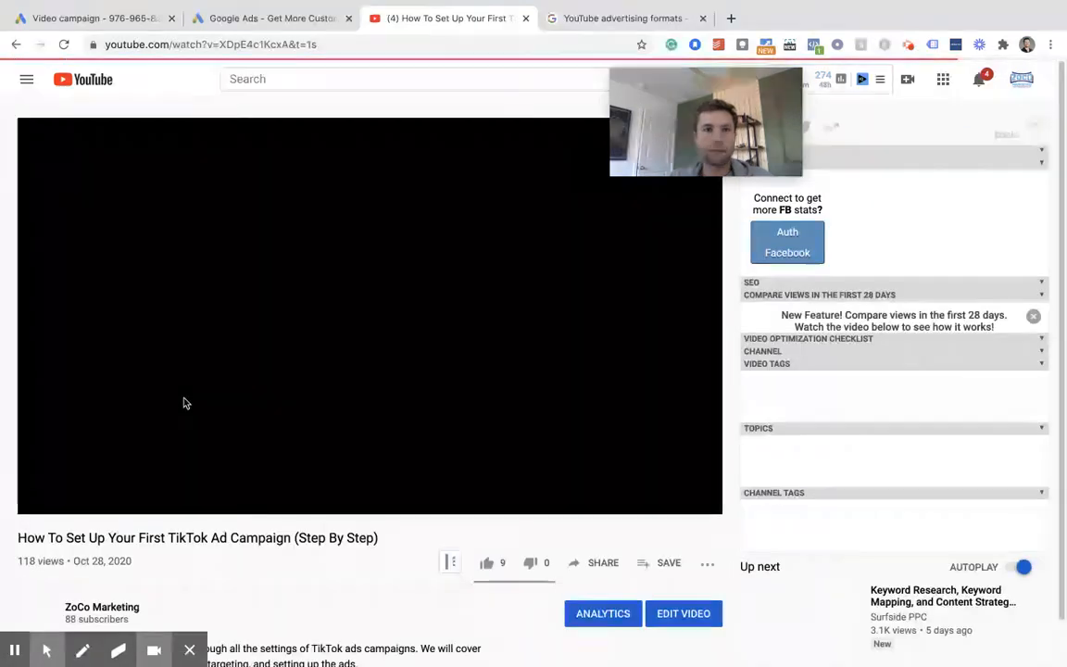
{"action": "left_click", "coordinate": [44, 501]}
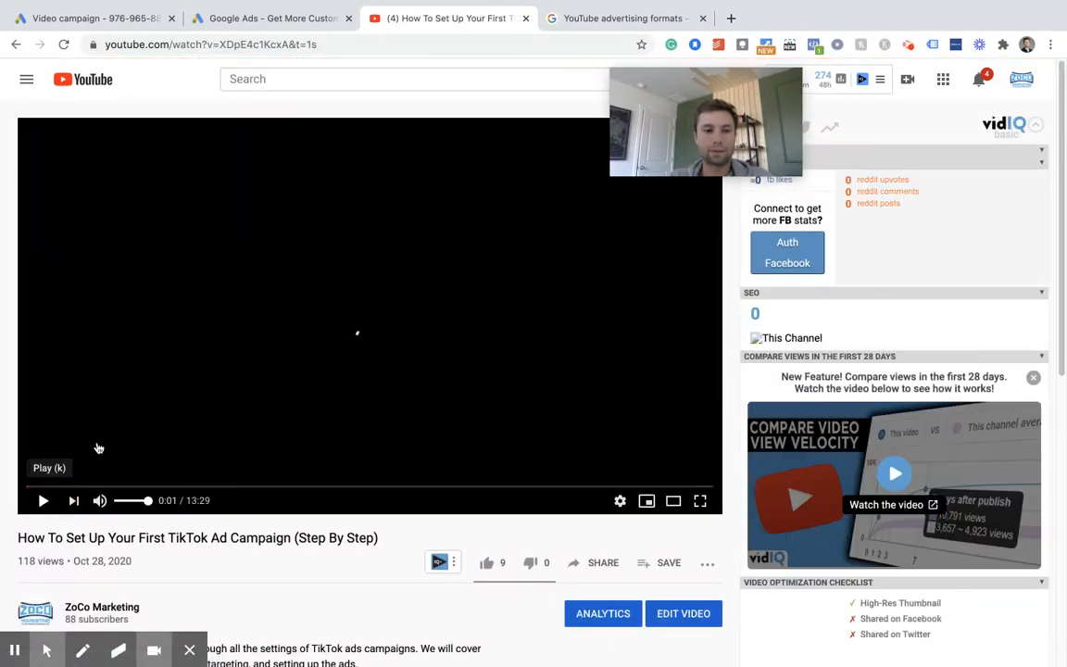
{"action": "left_click", "coordinate": [346, 44]}
{"action": "key", "text": "ctrl+c"}
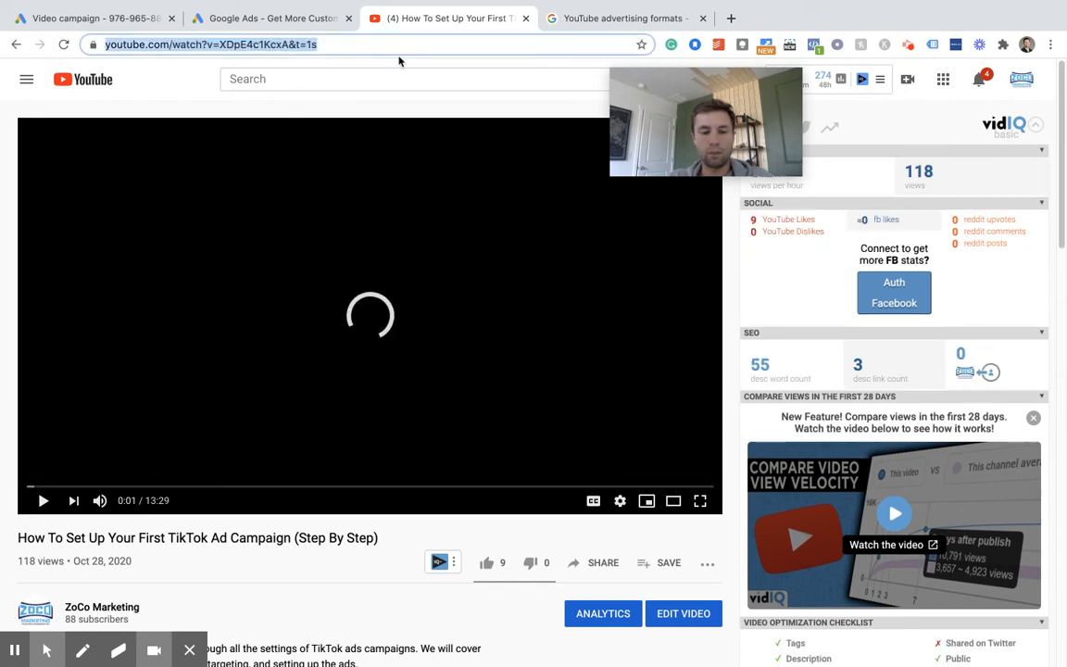
- Switch back to the Google Ads campaign and add the copied YouTube URL as the video for the ad
{"action": "left_click", "coordinate": [280, 25]}
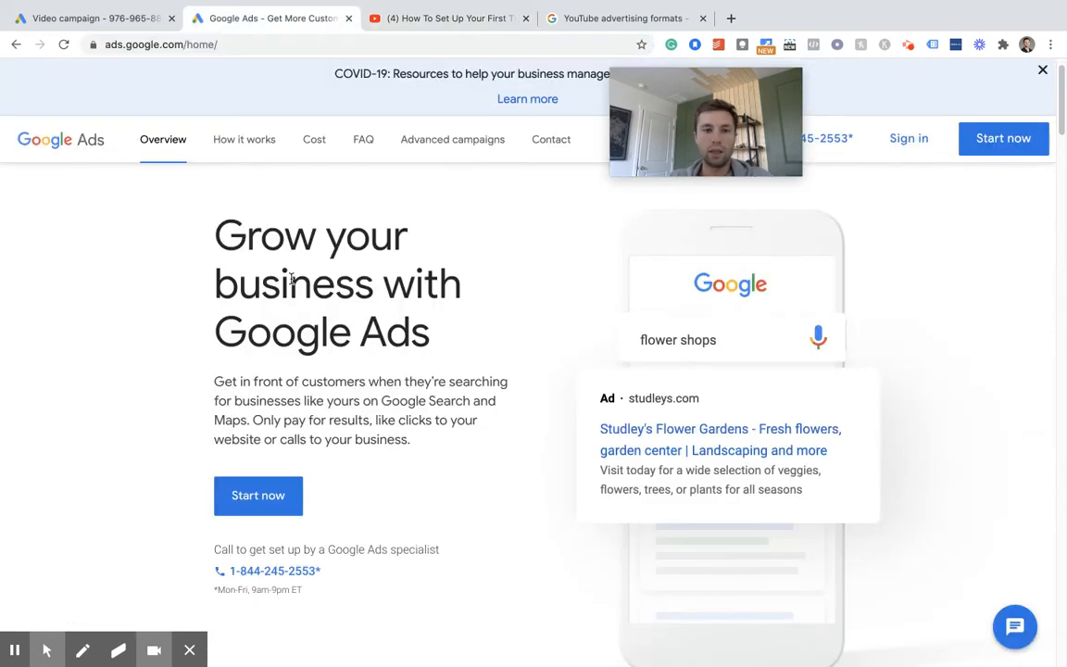
{"action": "left_click", "coordinate": [107, 26]}
{"action": "left_click", "coordinate": [182, 344]}
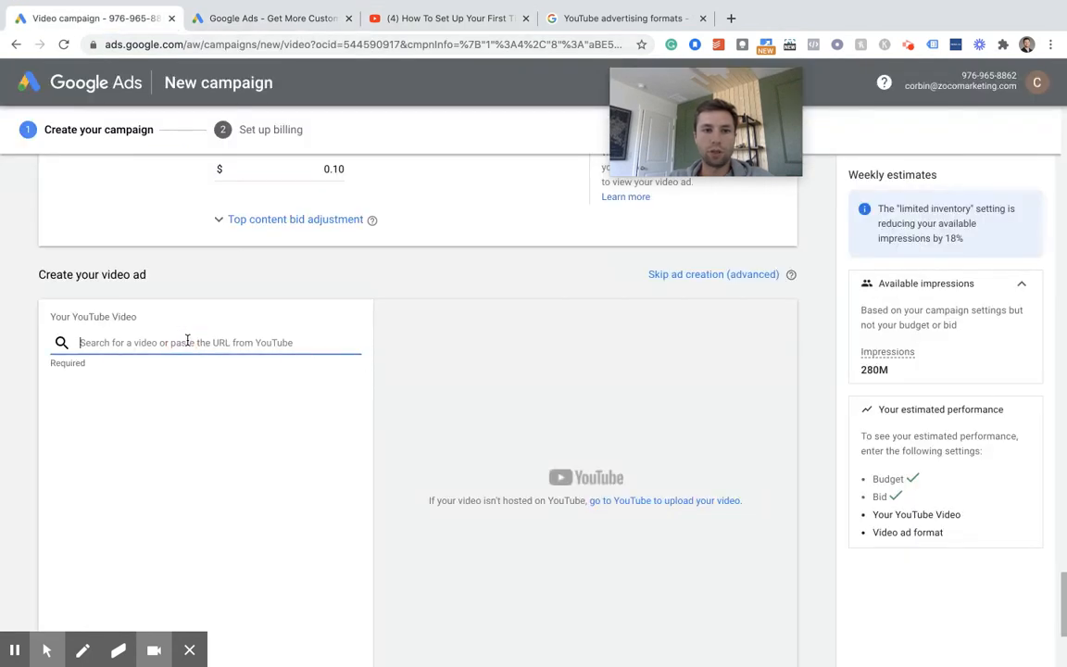
{"action": "key", "text": "ctrl+v"}
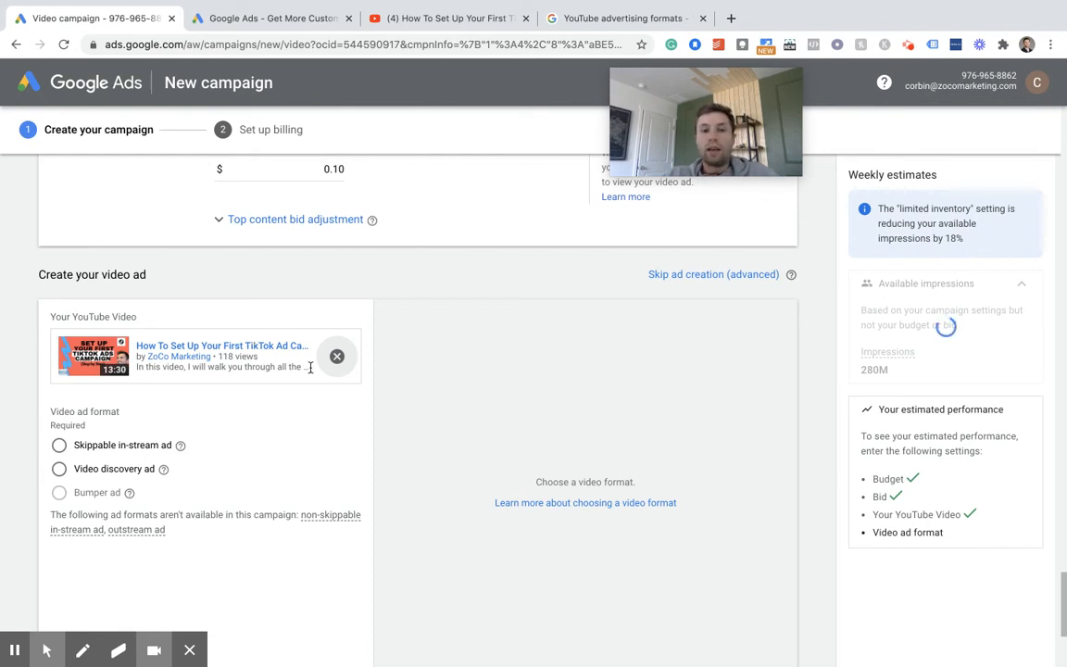
{"action": "scroll", "coordinate": [257, 399], "scroll_direction": "down", "scroll_amount": 1}
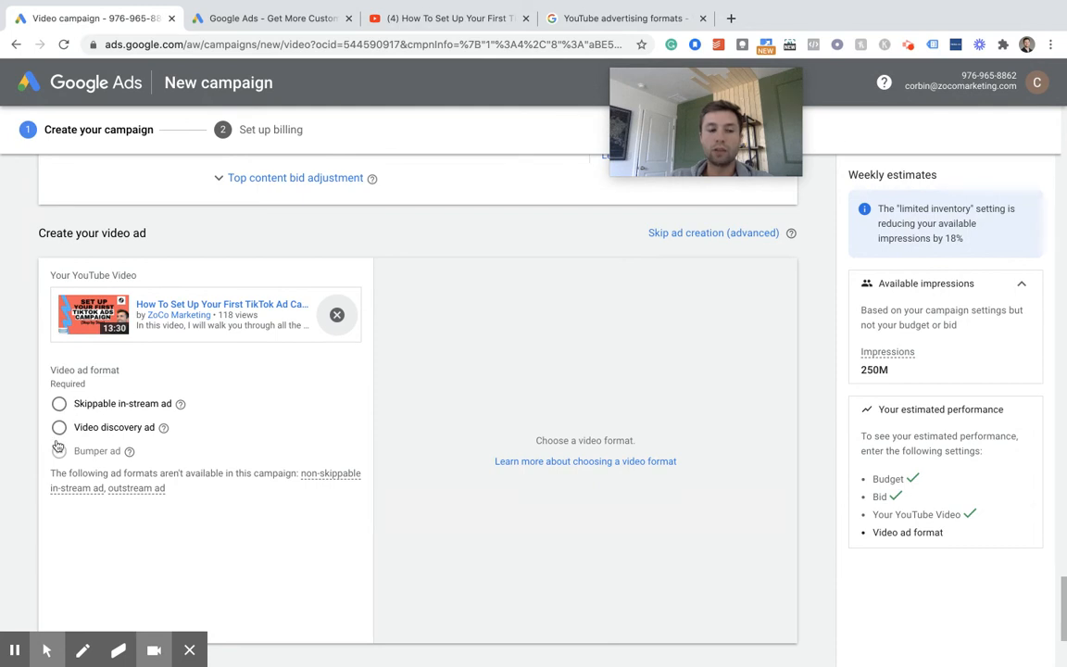
{"action": "left_click", "coordinate": [60, 406]}
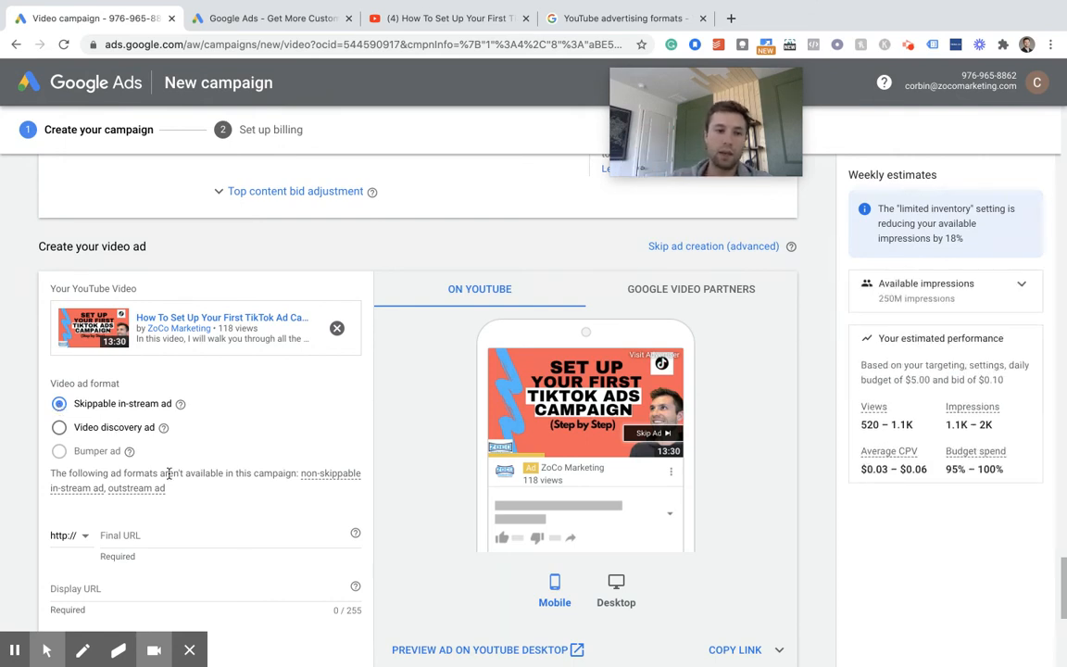
{"action": "scroll", "coordinate": [139, 445], "scroll_direction": "down", "scroll_amount": 3}
{"action": "left_click", "coordinate": [129, 427]}
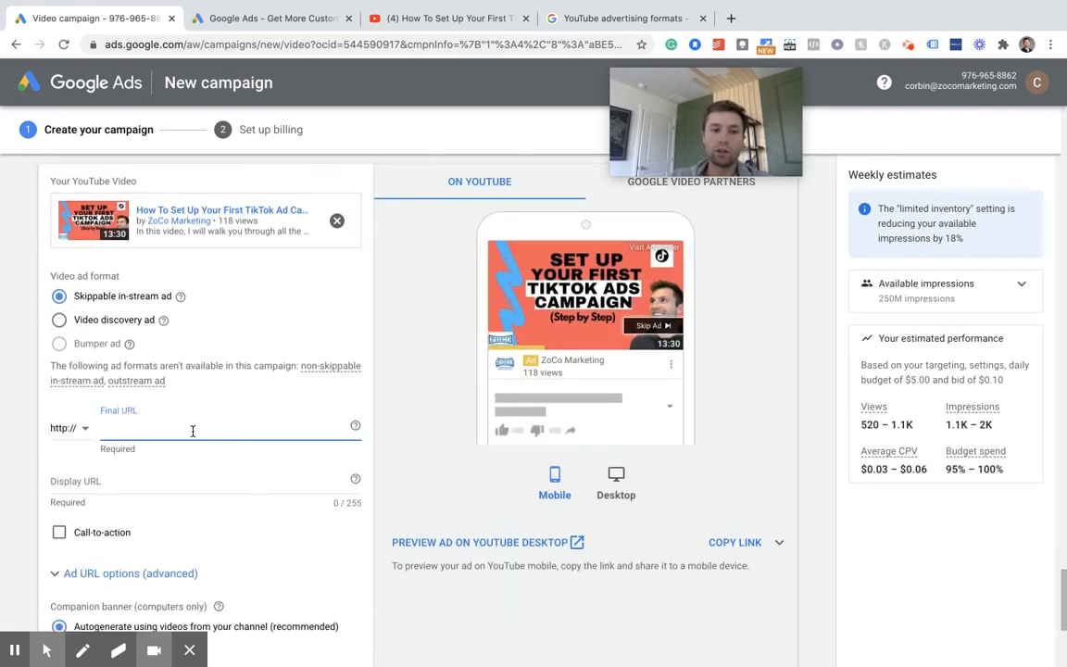
{"action": "scroll", "coordinate": [193, 431], "scroll_direction": "down", "scroll_amount": 1}
{"action": "type", "text": "www"}
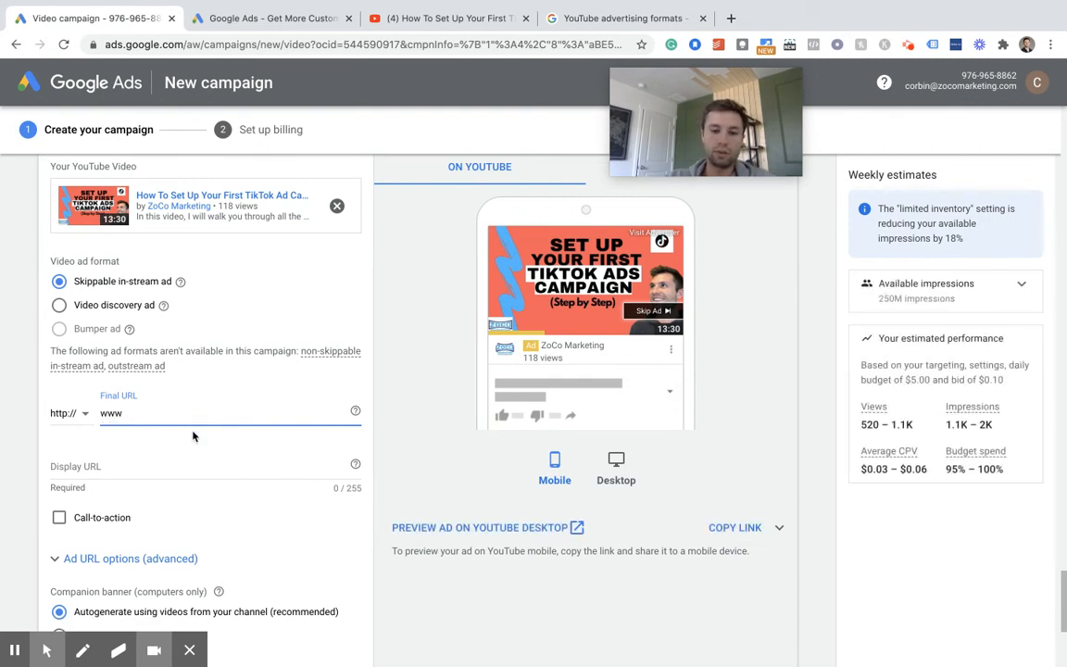
{"action": "type", "text": "zoco"}
{"action": "key", "text": "BackSpace"}
{"action": "key", "text": "BackSpace"}
{"action": "key", "text": "BackSpace"}
{"action": "key", "text": "BackSpace"}
{"action": "type", "text": ".zocoamr"}
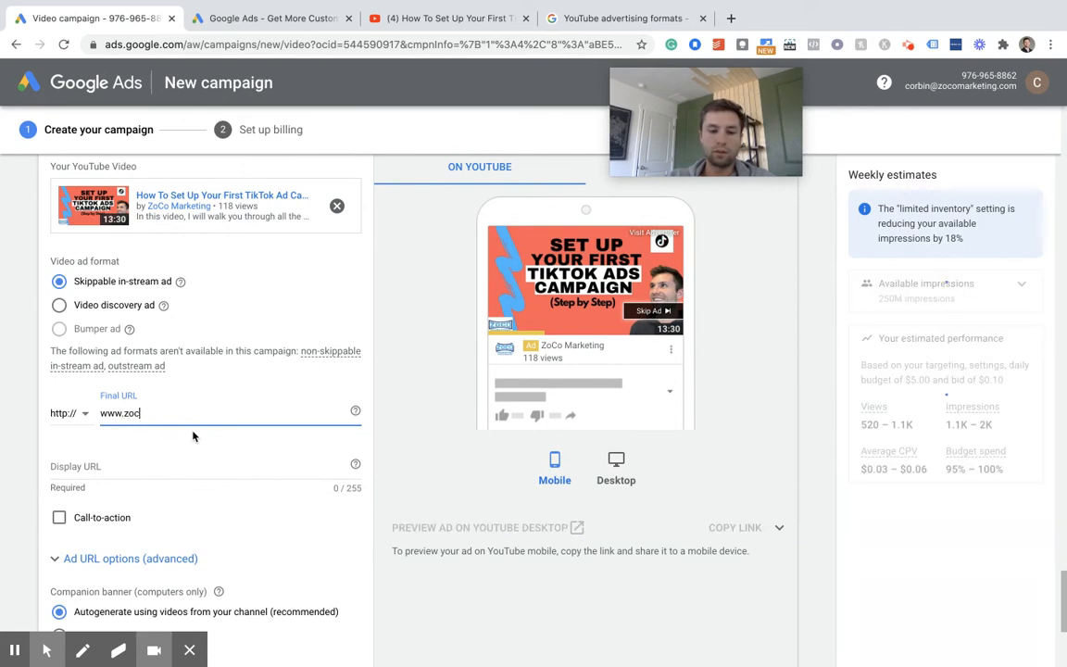
{"action": "key", "text": "BackSpace"}
{"action": "key", "text": "BackSpace"}
{"action": "key", "text": "BackSpace"}
{"action": "type", "text": "market"}
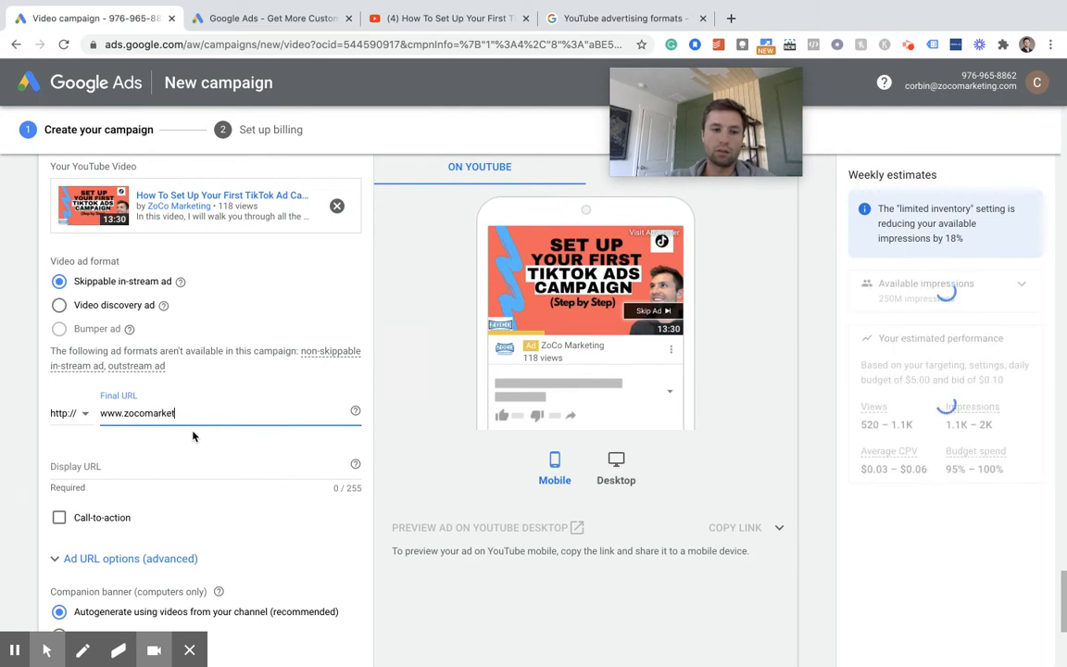
{"action": "type", "text": "ing.com"}
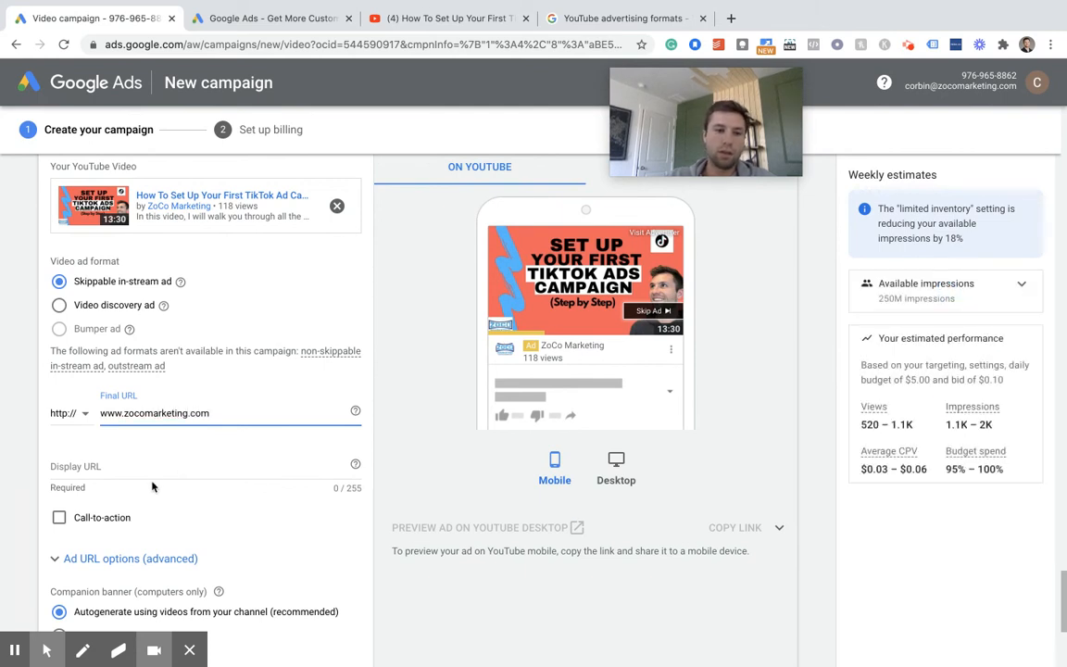
{"action": "scroll", "coordinate": [156, 434], "scroll_direction": "down", "scroll_amount": 1}
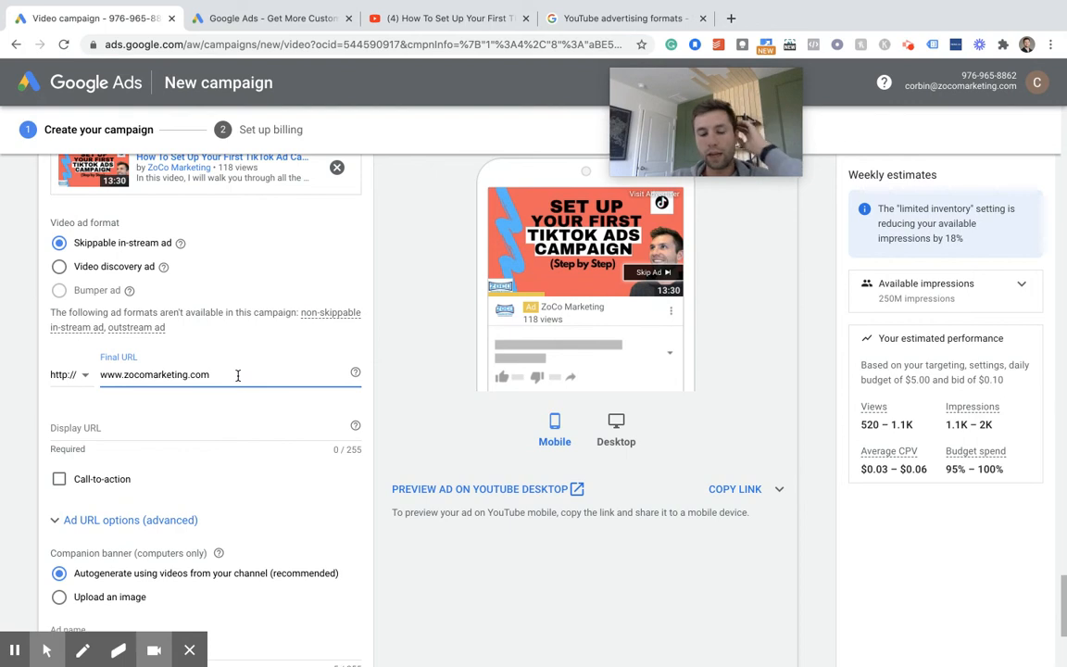
{"action": "type", "text": "?"}
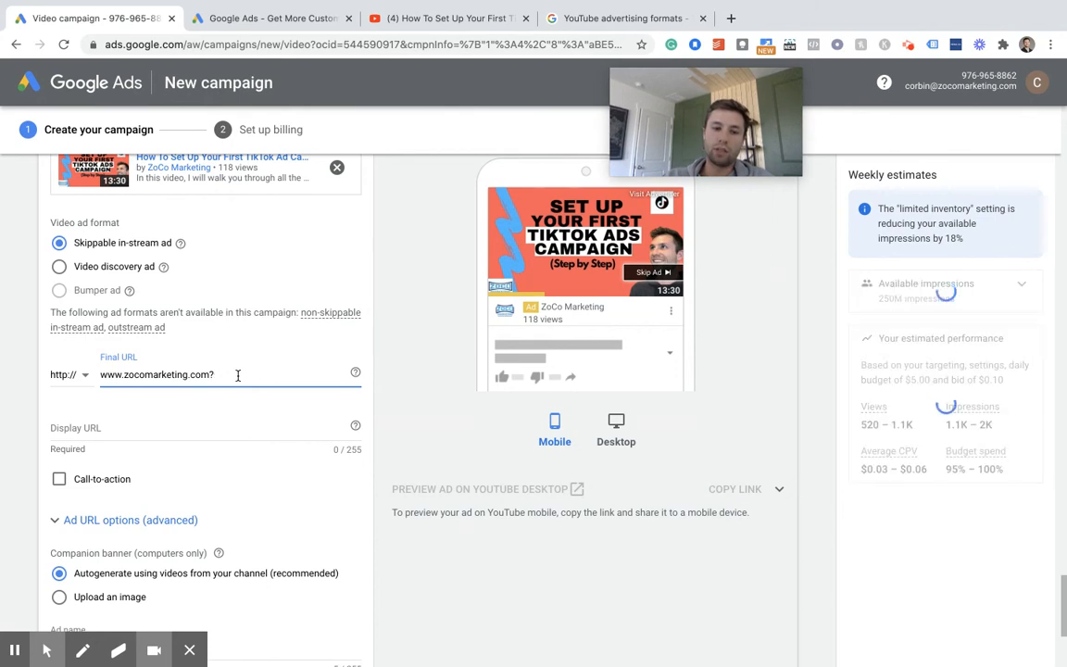
{"action": "key", "text": "BackSpace"}
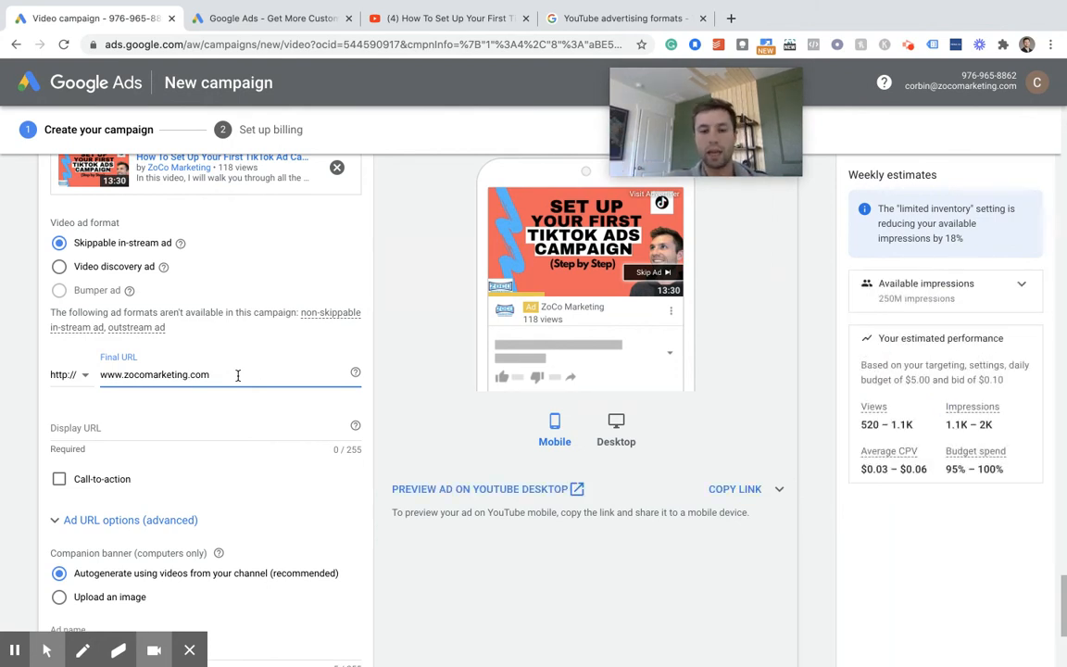
{"action": "left_click", "coordinate": [109, 430]}
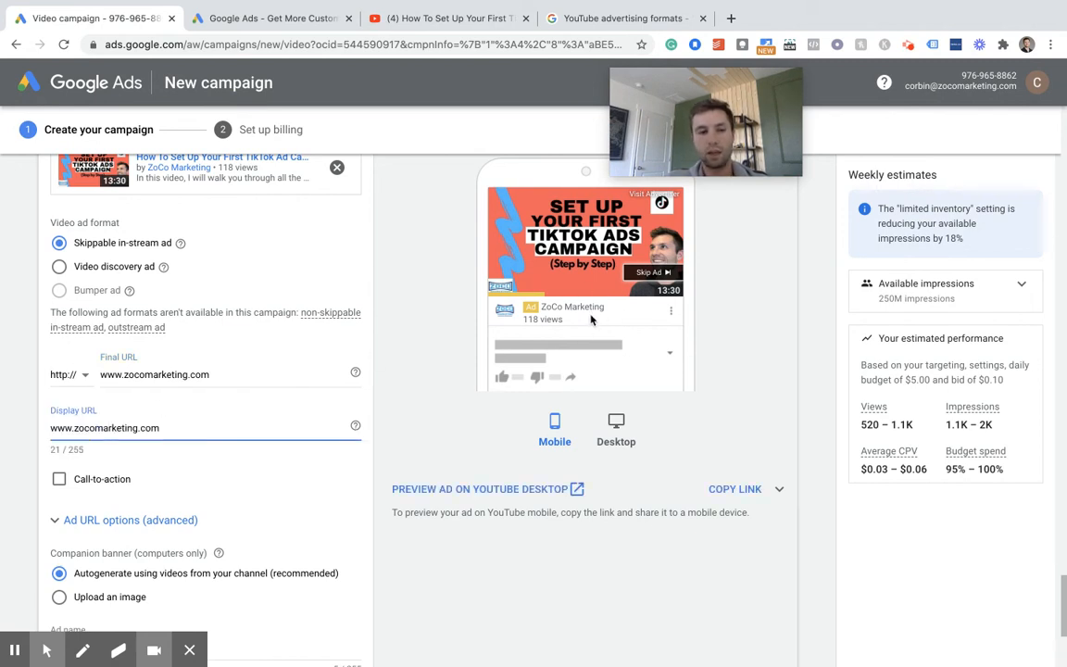
{"action": "left_click", "coordinate": [58, 479]}
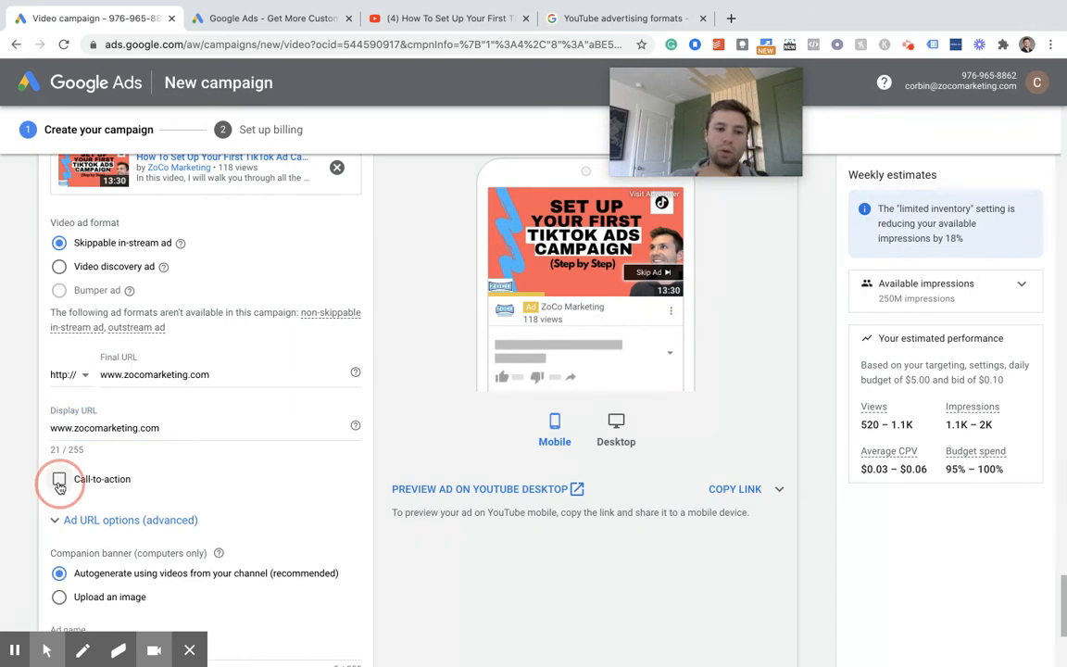
{"action": "scroll", "coordinate": [216, 384], "scroll_direction": "down", "scroll_amount": 3}
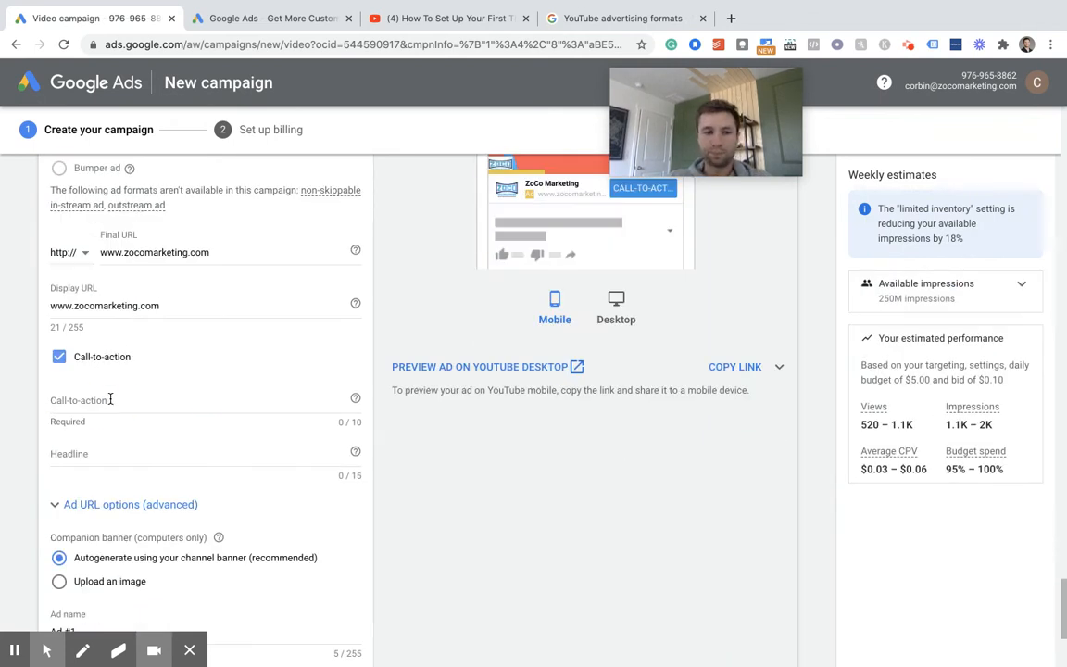
{"action": "left_click", "coordinate": [154, 417]}
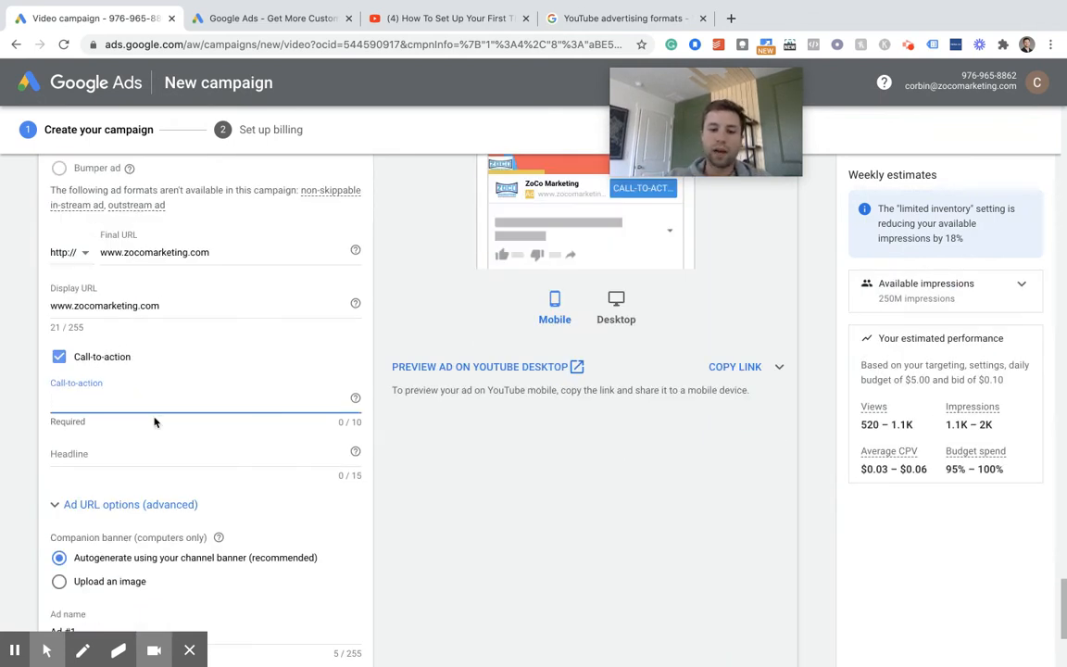
{"action": "type", "text": "Buy!"}
{"action": "key", "text": "BackSpace"}
{"action": "key", "text": "BackSpace"}
{"action": "key", "text": "BackSpace"}
{"action": "key", "text": "BackSpace"}
{"action": "type", "text": "Shop"}
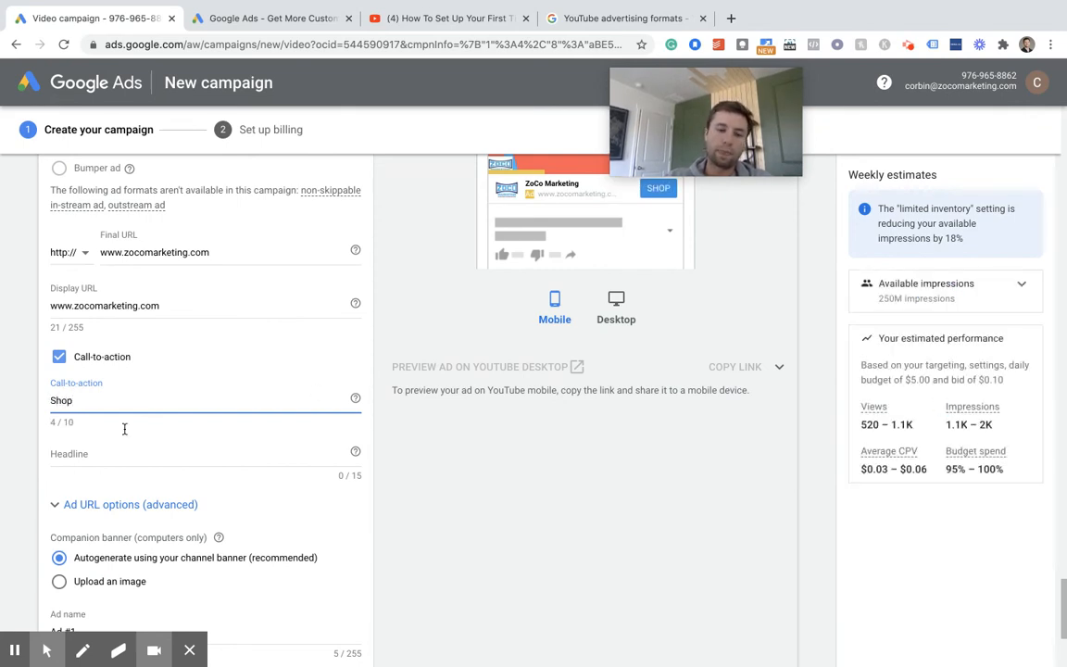
- Change the ad's call-to-action text to "Watch Now"
{"action": "scroll", "coordinate": [362, 310], "scroll_direction": "up", "scroll_amount": 1}
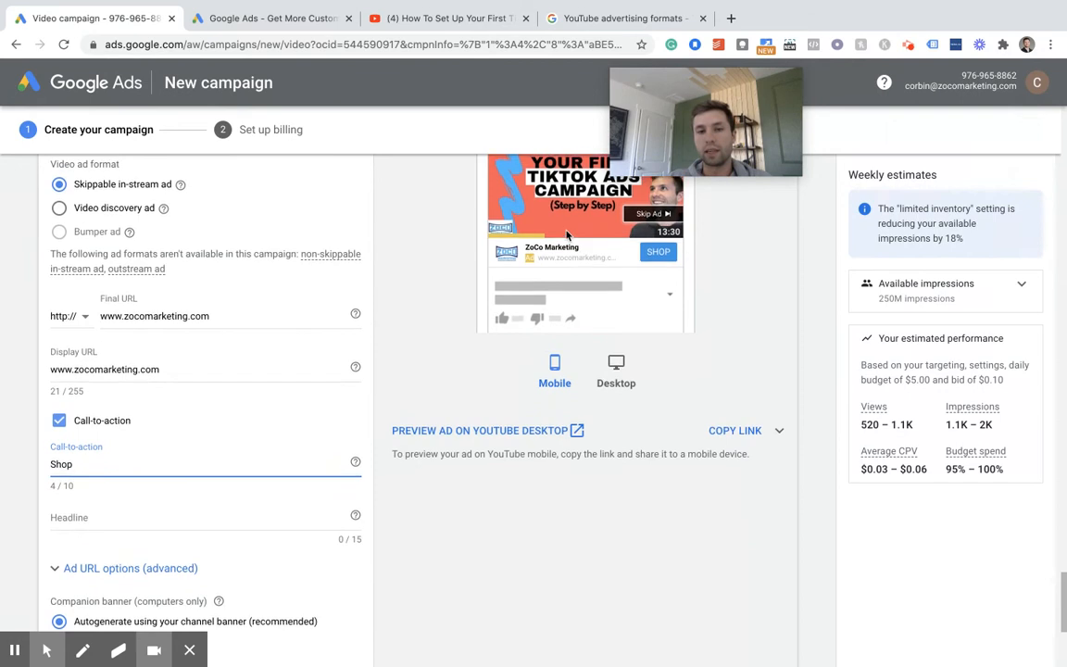
{"action": "scroll", "coordinate": [568, 235], "scroll_direction": "up", "scroll_amount": 1}
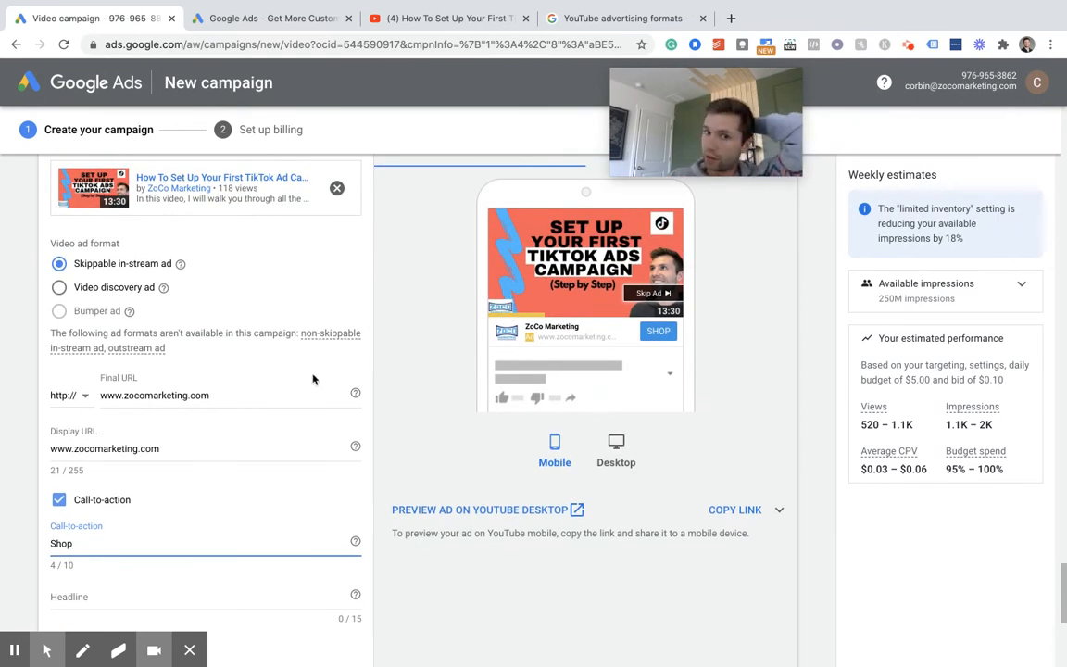
{"action": "scroll", "coordinate": [290, 431], "scroll_direction": "down", "scroll_amount": 1}
{"action": "key", "text": "BackSpace"}
{"action": "key", "text": "BackSpace"}
{"action": "key", "text": "BackSpace"}
{"action": "key", "text": "BackSpace"}
{"action": "type", "text": "Watch"}
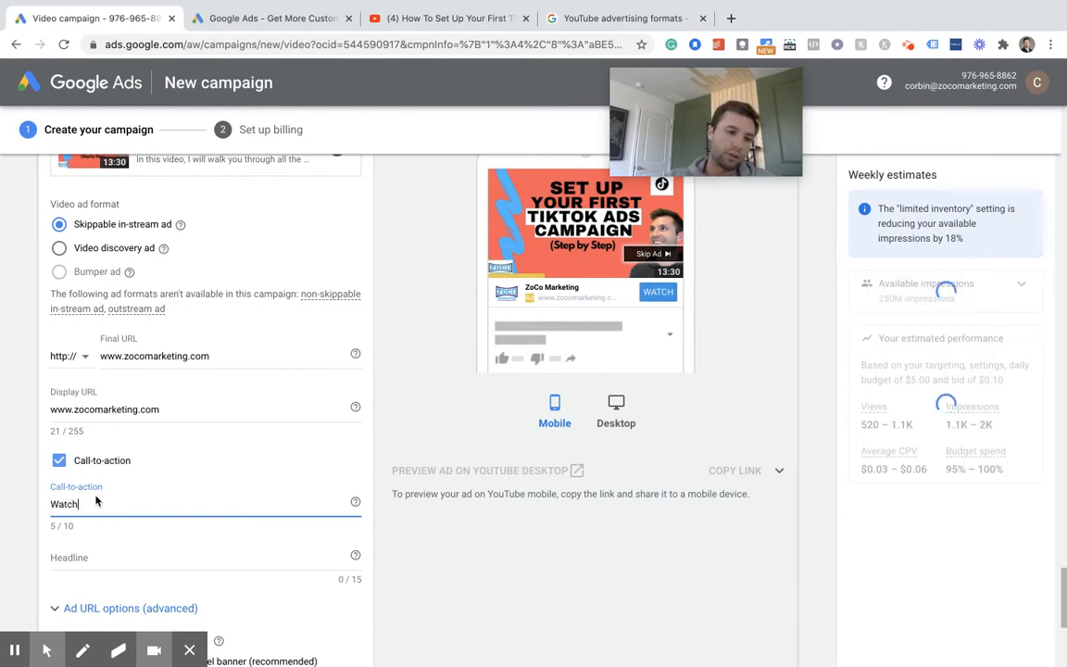
{"action": "type", "text": " Now"}
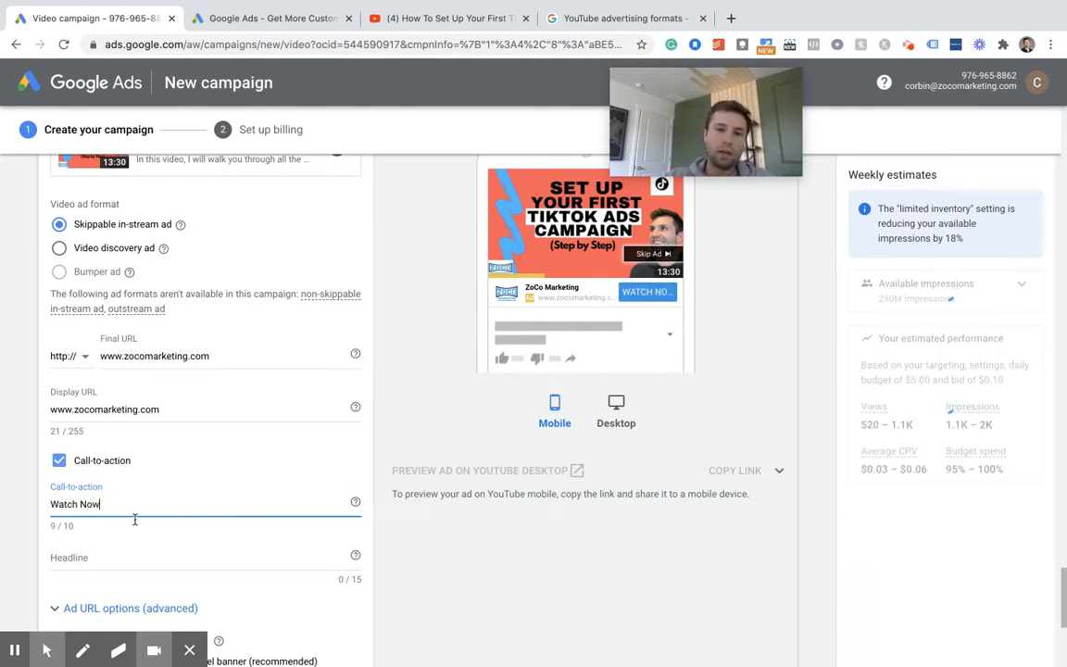
- Set the headline of the video ad to "Learn TikTok"
{"action": "scroll", "coordinate": [96, 518], "scroll_direction": "down", "scroll_amount": 2}
{"action": "left_click", "coordinate": [99, 488]}
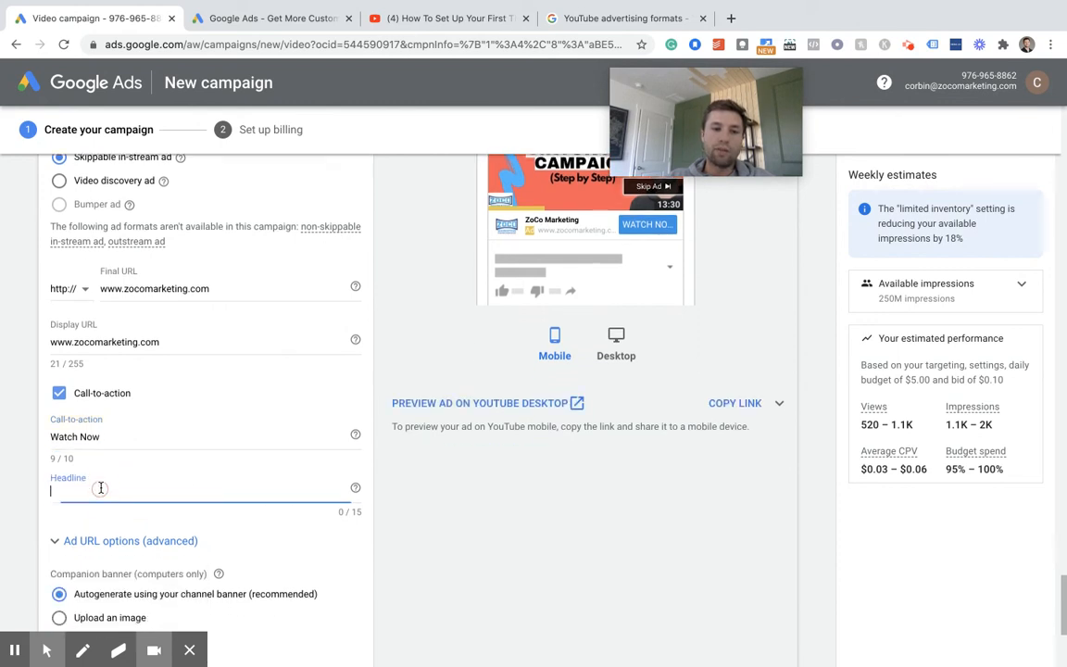
{"action": "type", "text": "Z"}
{"action": "key", "text": "BackSpace"}
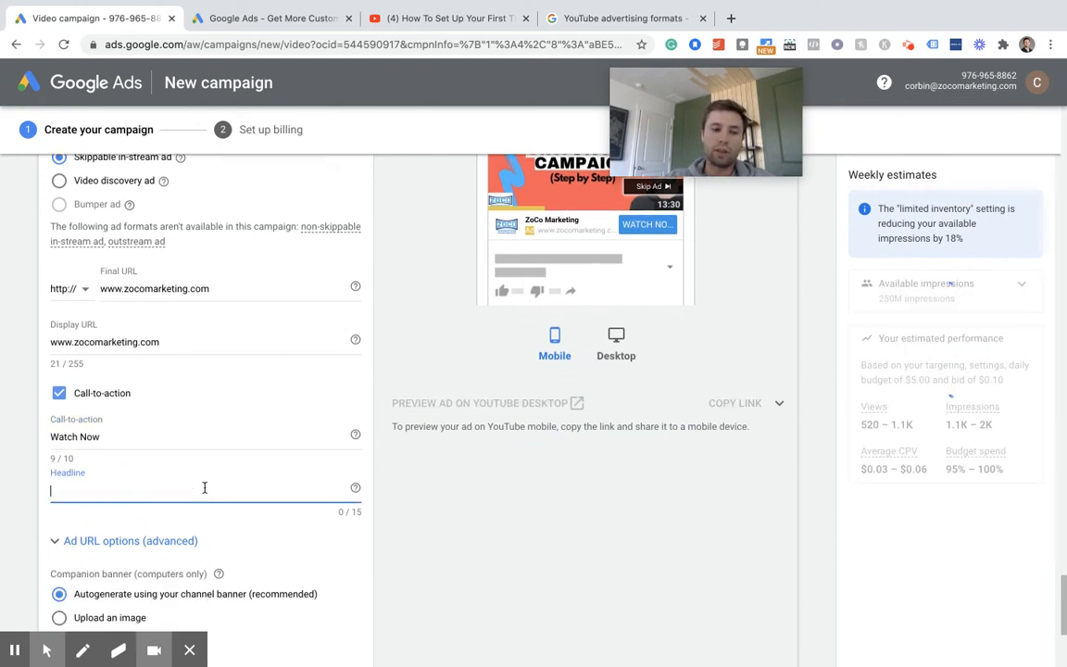
{"action": "type", "text": "Learn"}
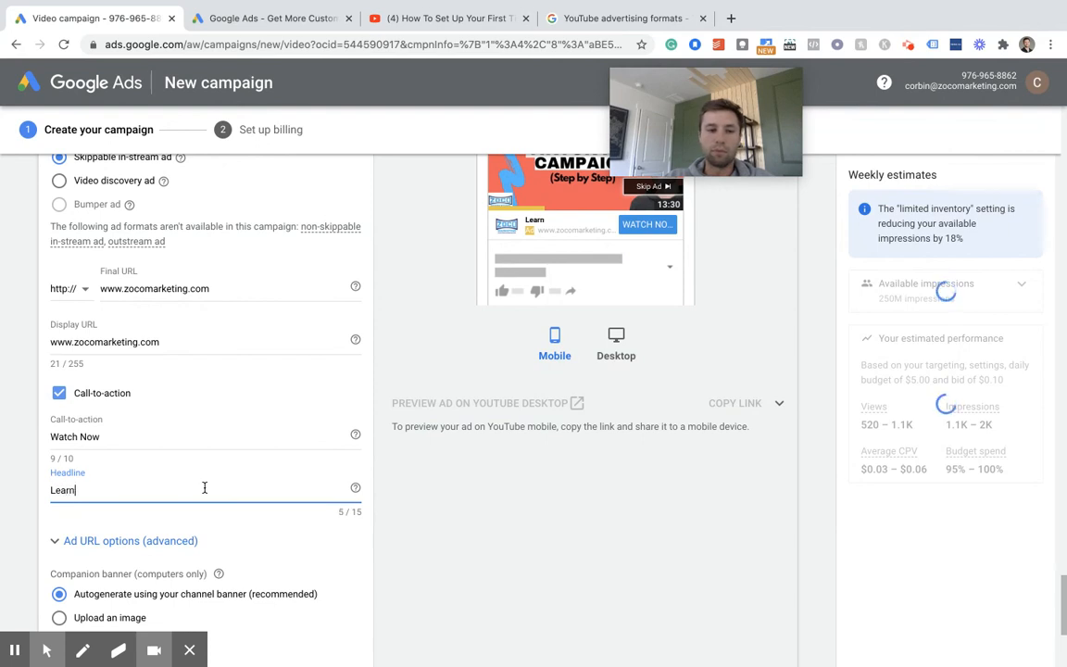
{"action": "type", "text": " Tik"}
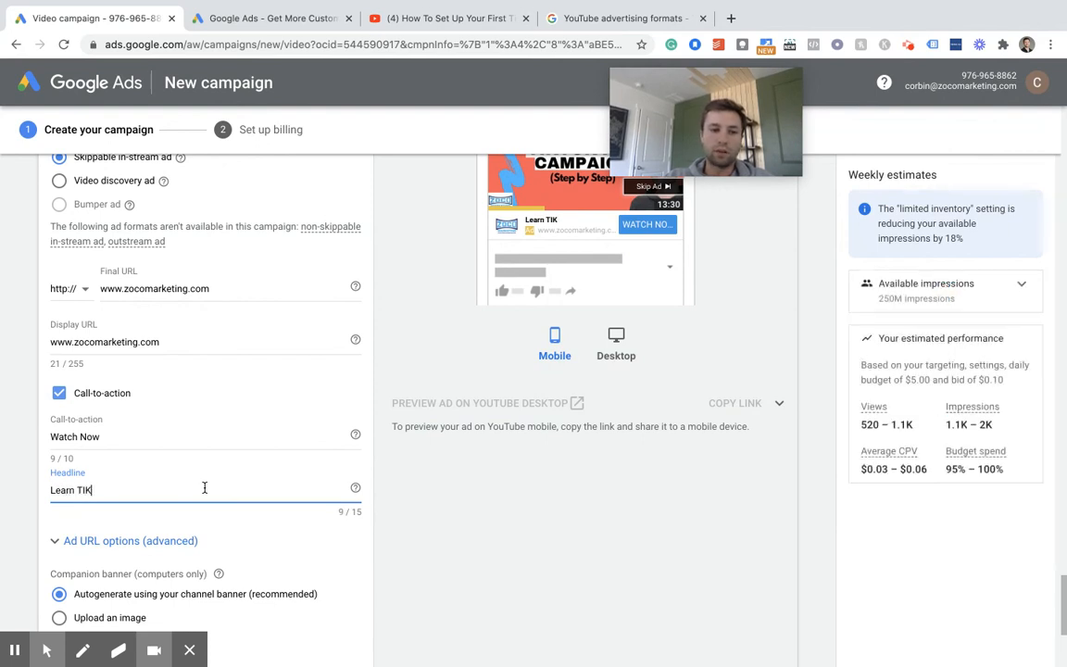
{"action": "type", "text": "Tok"}
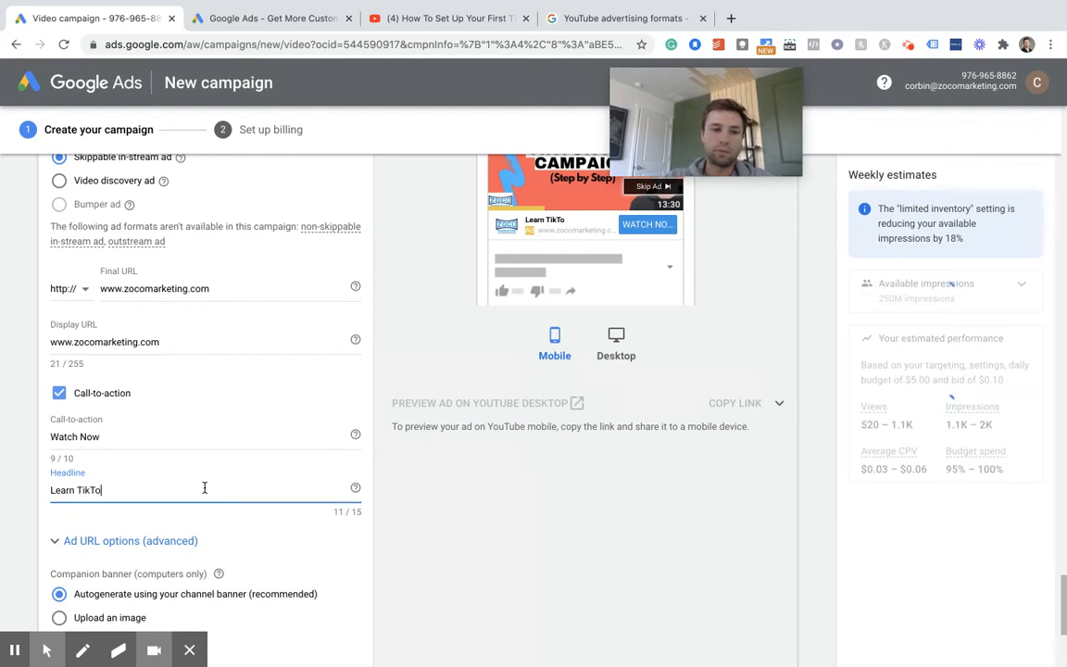
- Review the completed video ad settings and preview, and create the campaign to continue to billing setup
{"action": "scroll", "coordinate": [274, 450], "scroll_direction": "down", "scroll_amount": 2}
{"action": "scroll", "coordinate": [274, 449], "scroll_direction": "down", "scroll_amount": 1}
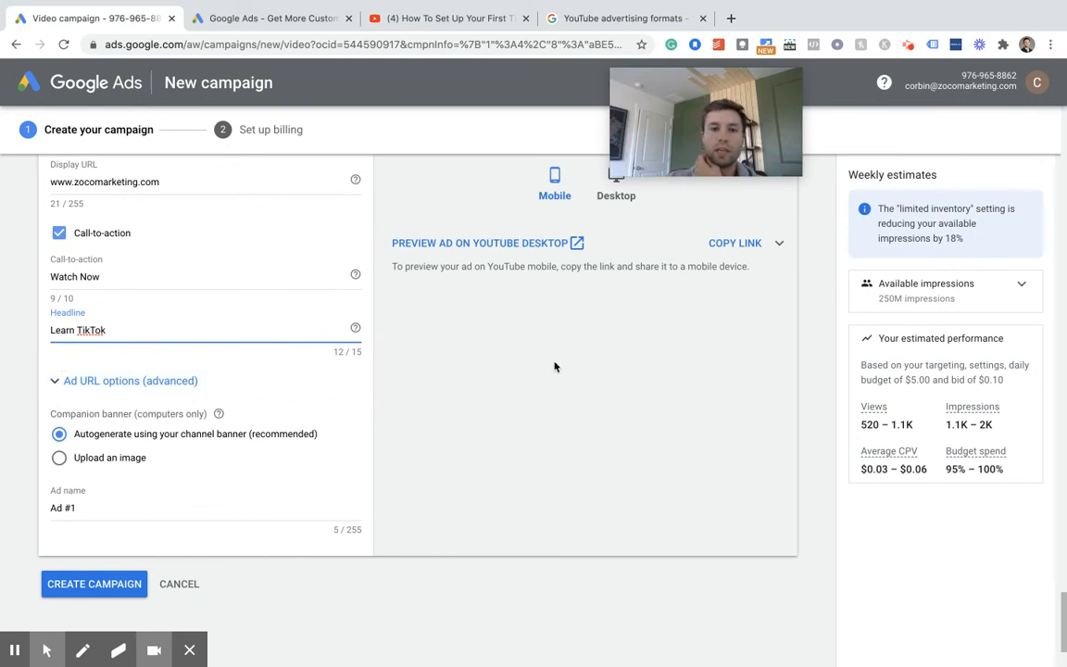
{"action": "scroll", "coordinate": [554, 361], "scroll_direction": "up", "scroll_amount": 4}
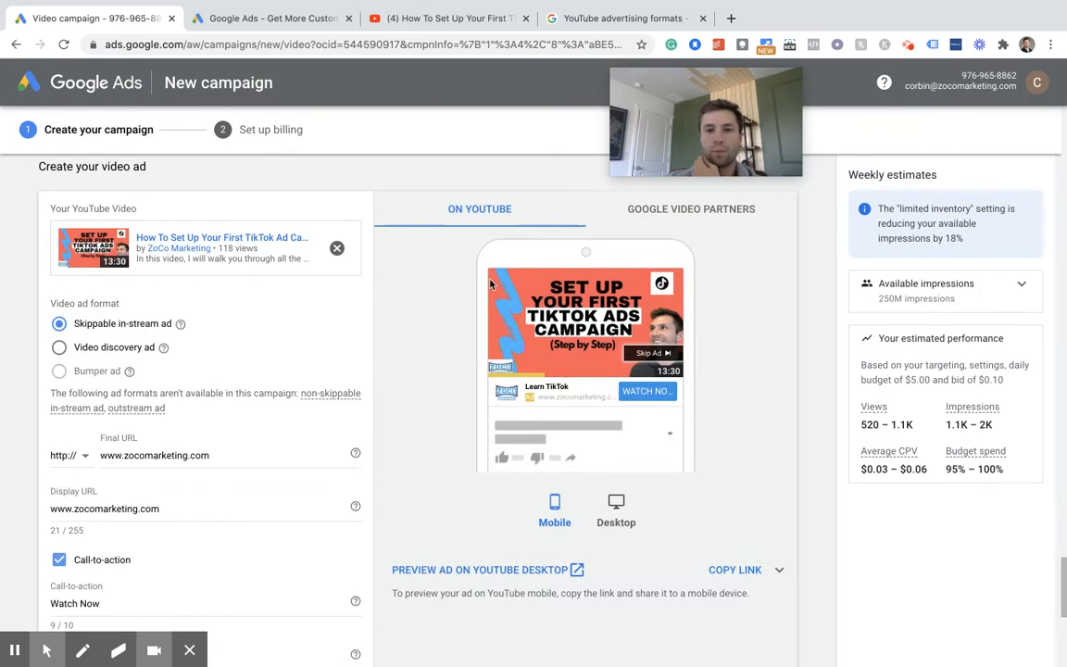
{"action": "scroll", "coordinate": [463, 333], "scroll_direction": "down", "scroll_amount": 1}
{"action": "scroll", "coordinate": [478, 369], "scroll_direction": "down", "scroll_amount": 4}
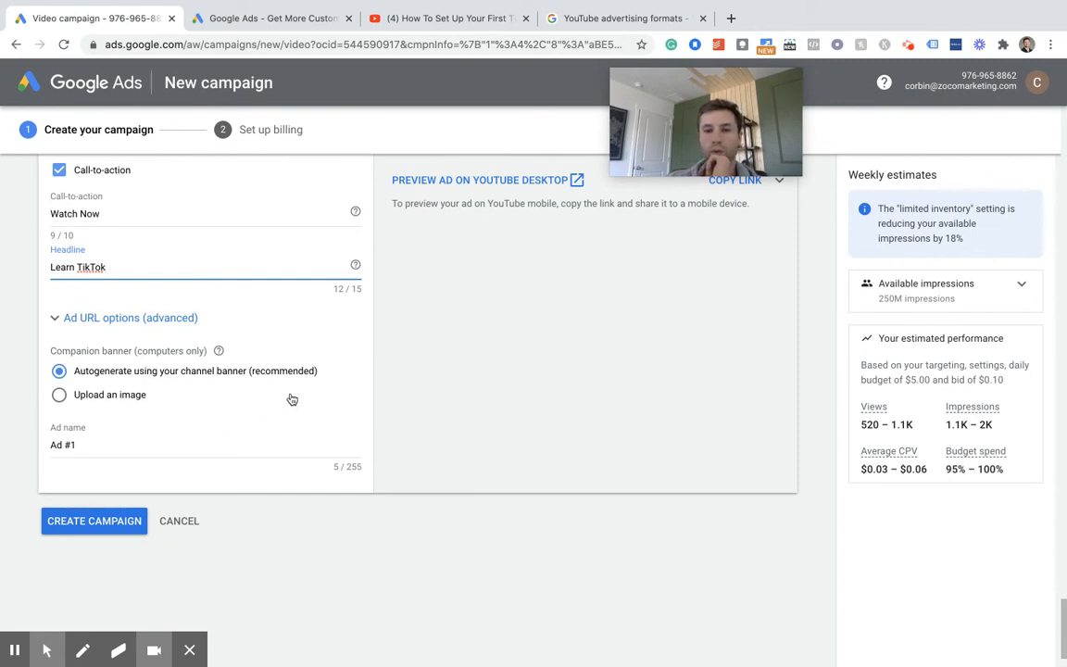
{"action": "scroll", "coordinate": [291, 397], "scroll_direction": "up", "scroll_amount": 5}
{"action": "scroll", "coordinate": [291, 395], "scroll_direction": "up", "scroll_amount": 1}
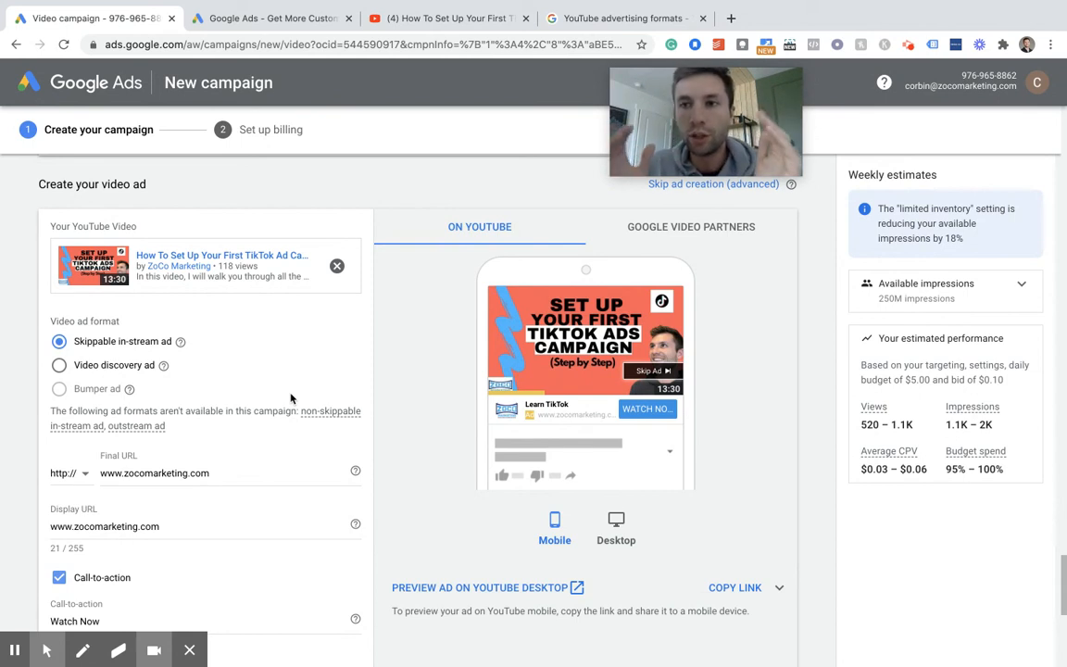
{"action": "scroll", "coordinate": [291, 398], "scroll_direction": "down", "scroll_amount": 10}
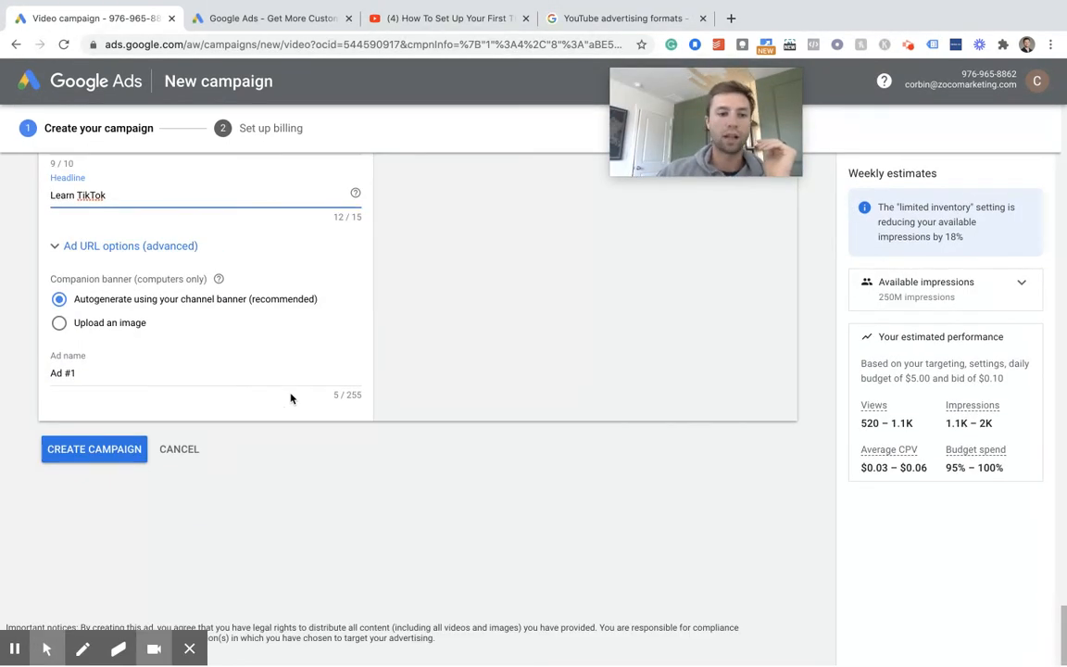
{"action": "left_click", "coordinate": [94, 454]}
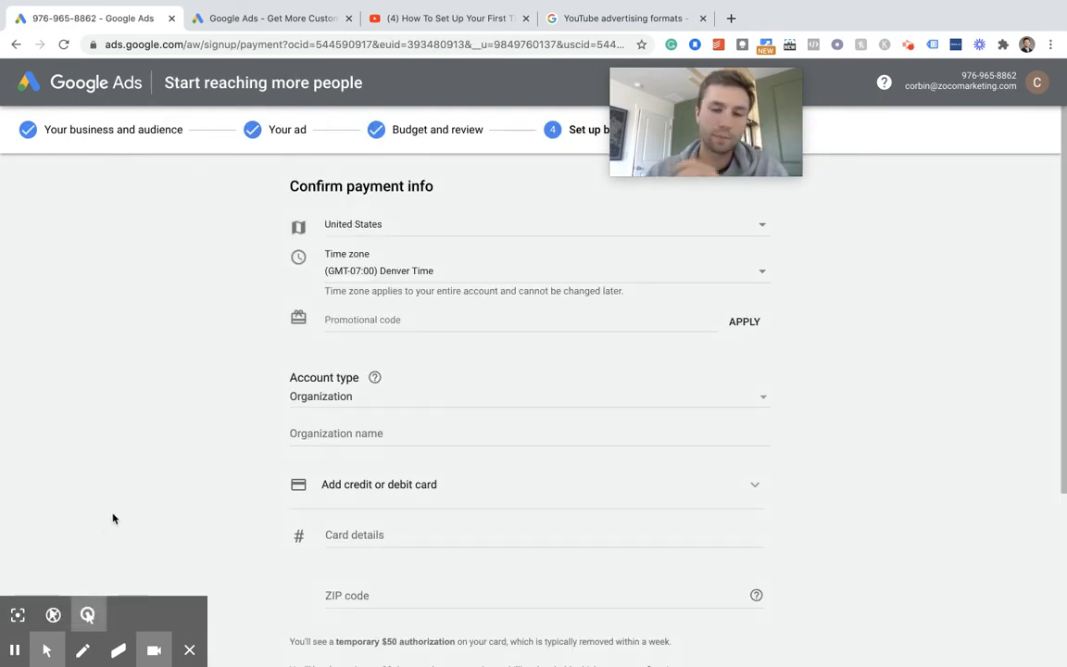